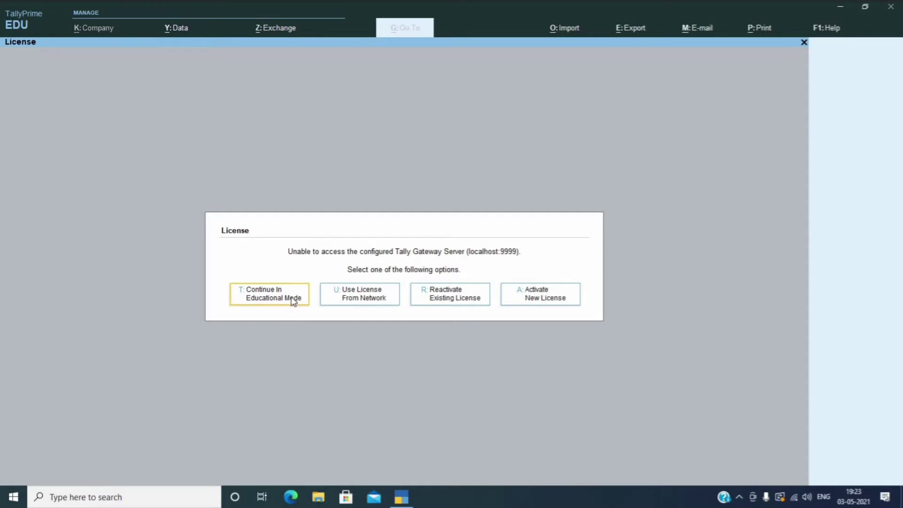
- Continue in Educational Mode and select the company ABC & Co Pvt Ltd
click(250, 291)
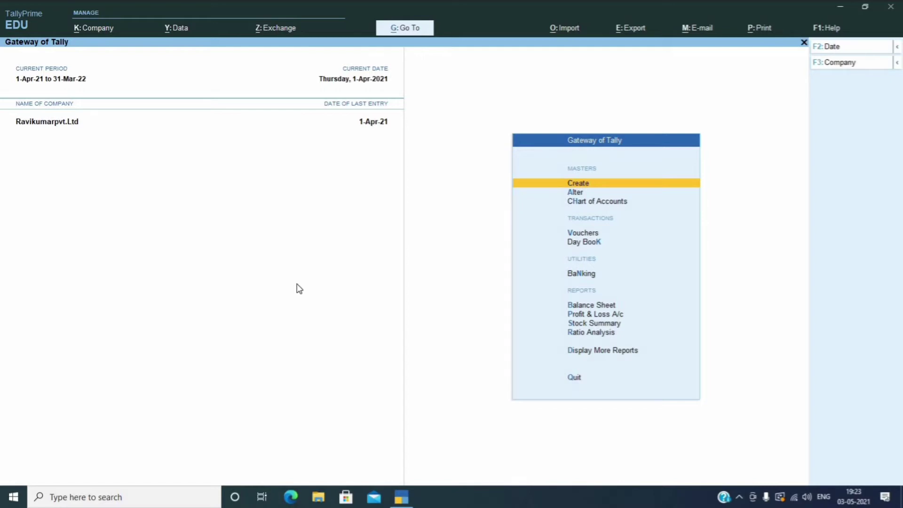
key(F3)
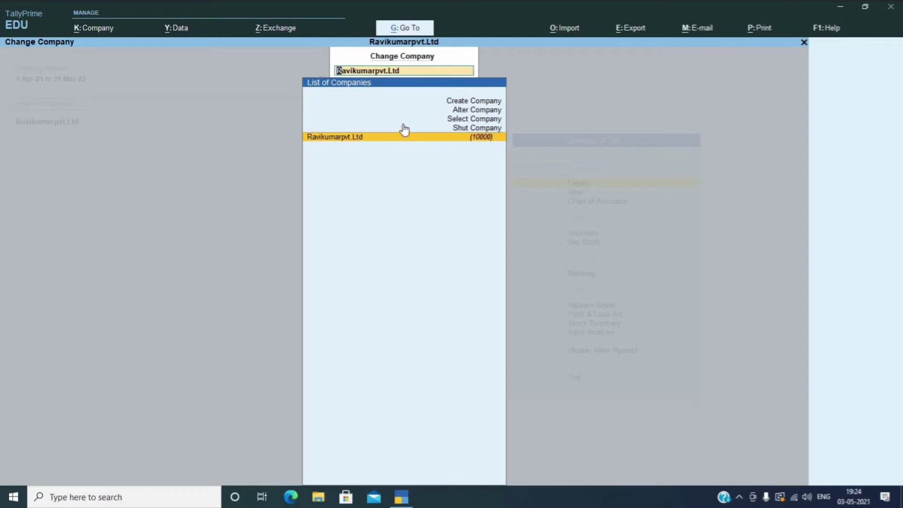
click(467, 118)
click(469, 122)
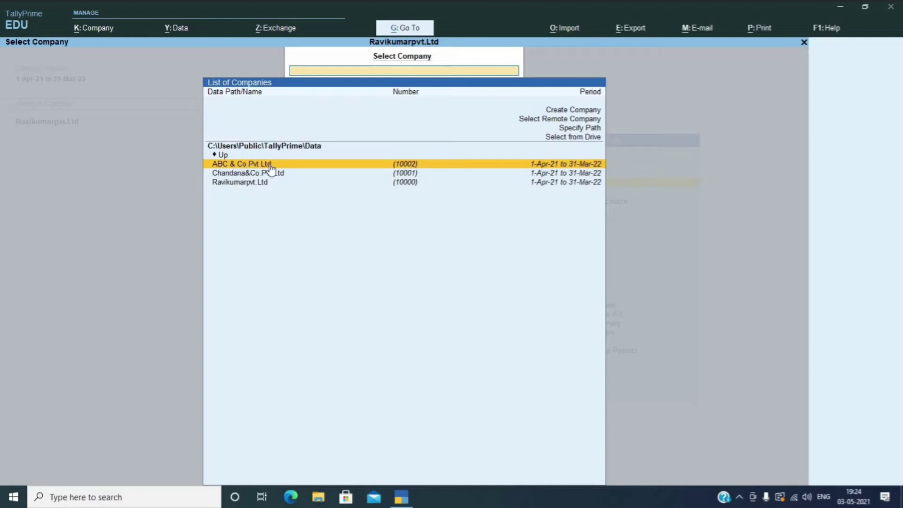
click(299, 169)
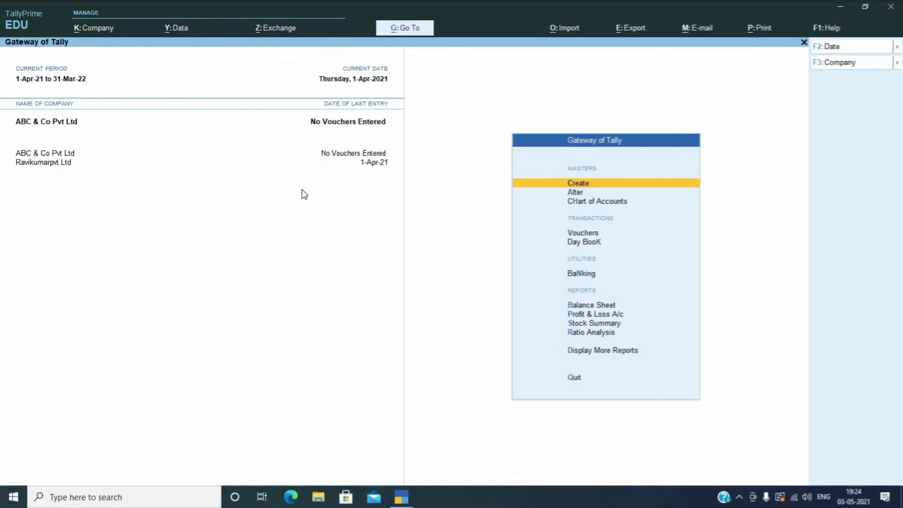
- Start a Receipt voucher and set its entry mode to Double Entry
key(v)
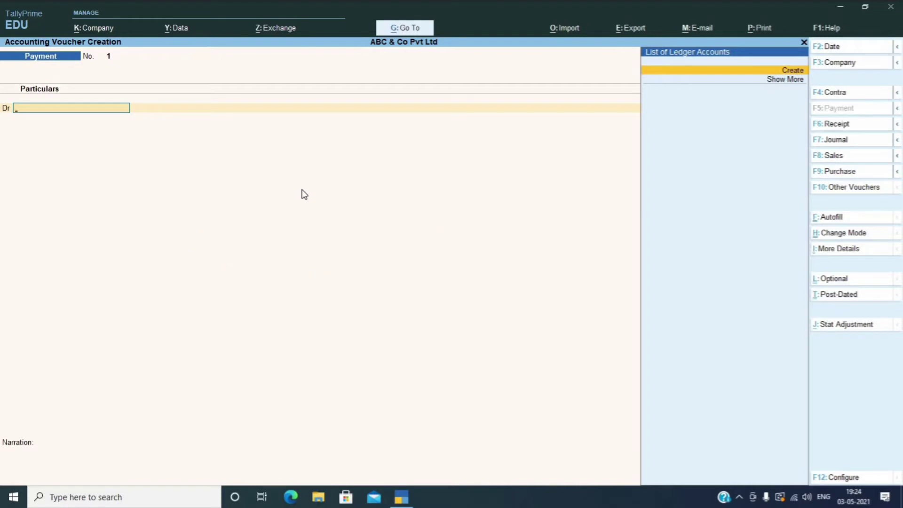
key(F6)
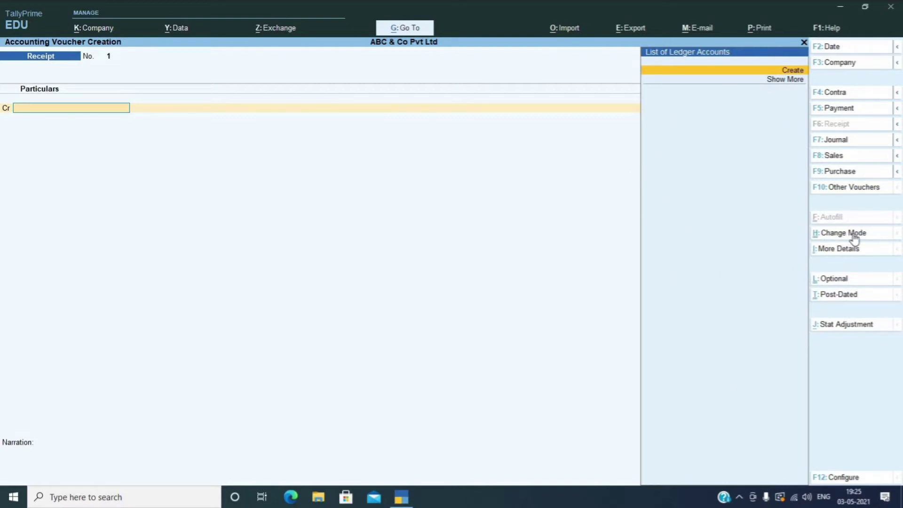
key(ctrl+h)
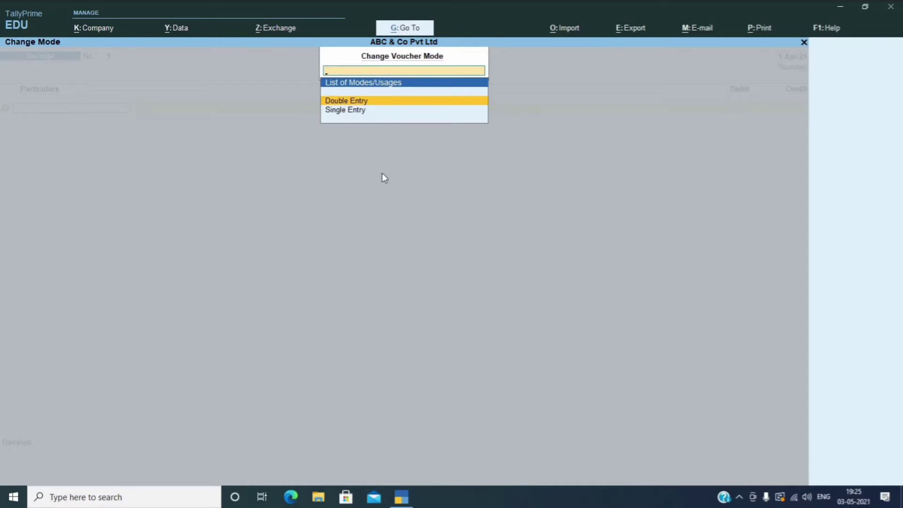
key(Return)
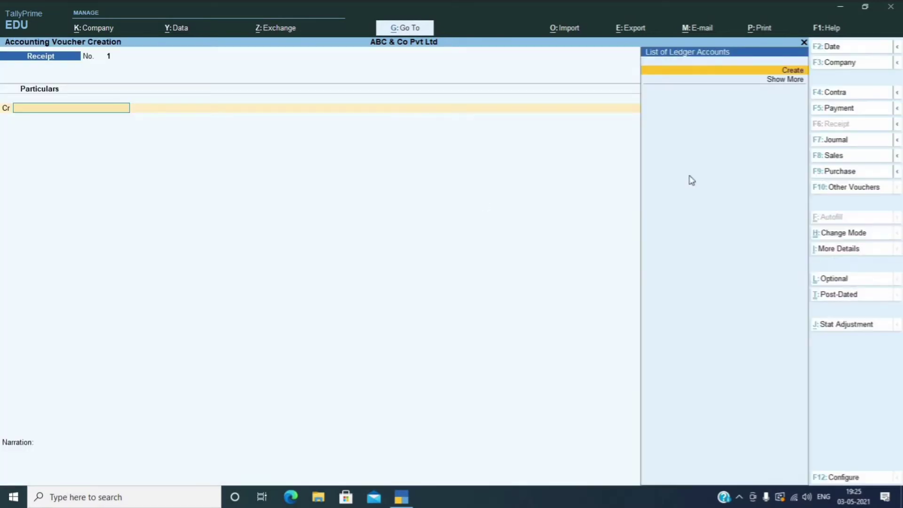
- Create the owner's capital ledger under Capital Account for the credit line, keeping Regular registration and the other default details, and save it
click(782, 71)
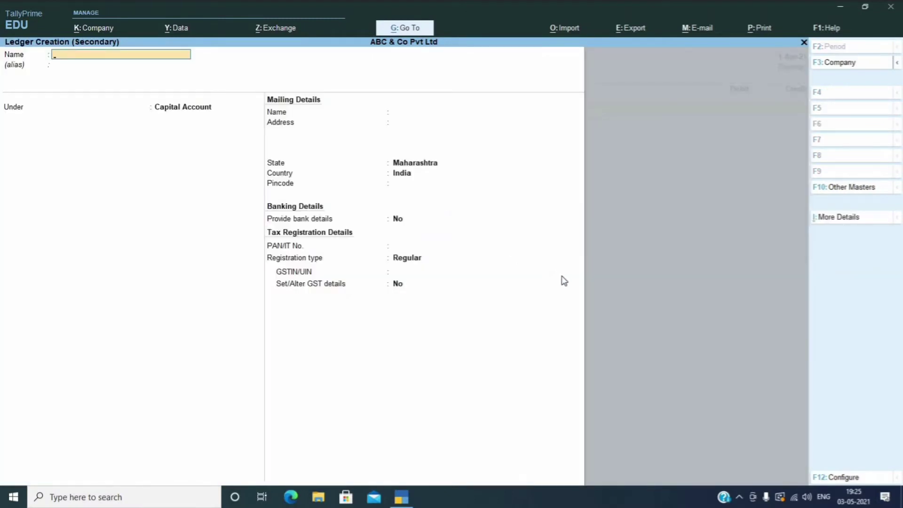
text(Swetha C/a)
key(Return)
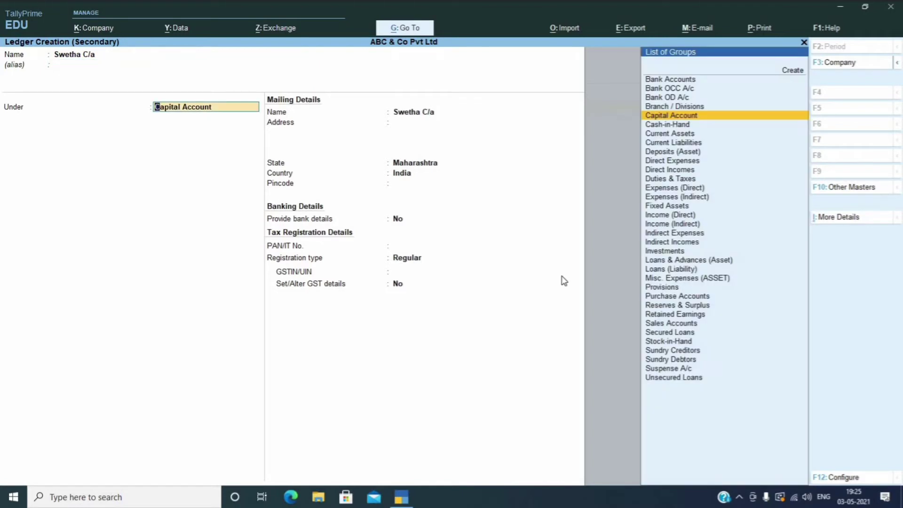
key(Return)
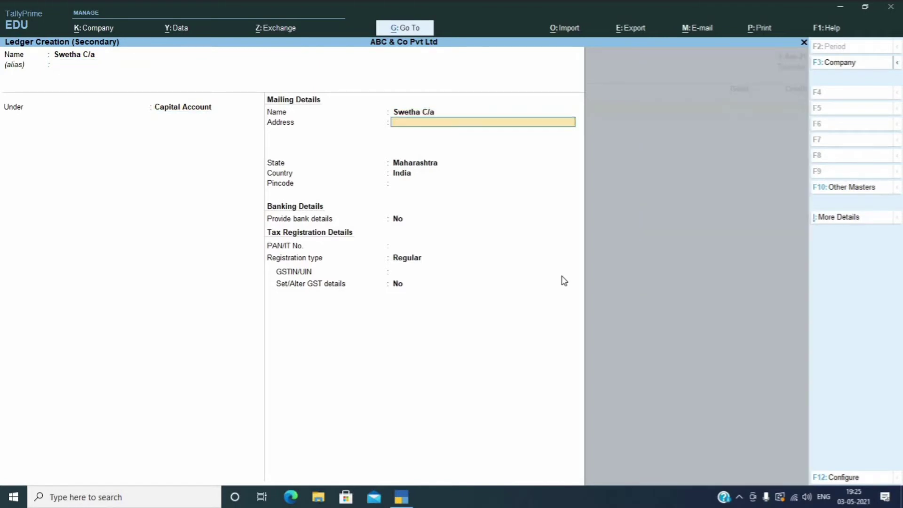
key(Return)
key(Return)
key(Return)
key(Return)
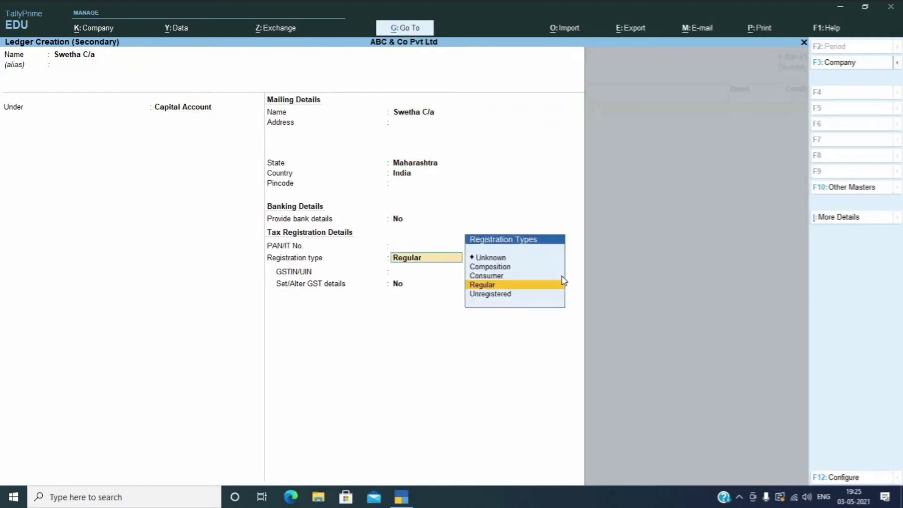
key(Return)
key(Return)
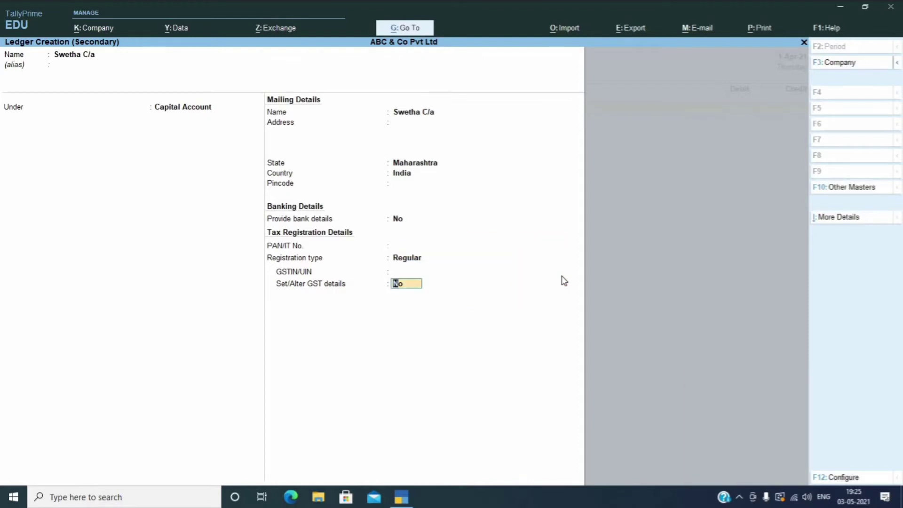
key(Return)
key(Return)
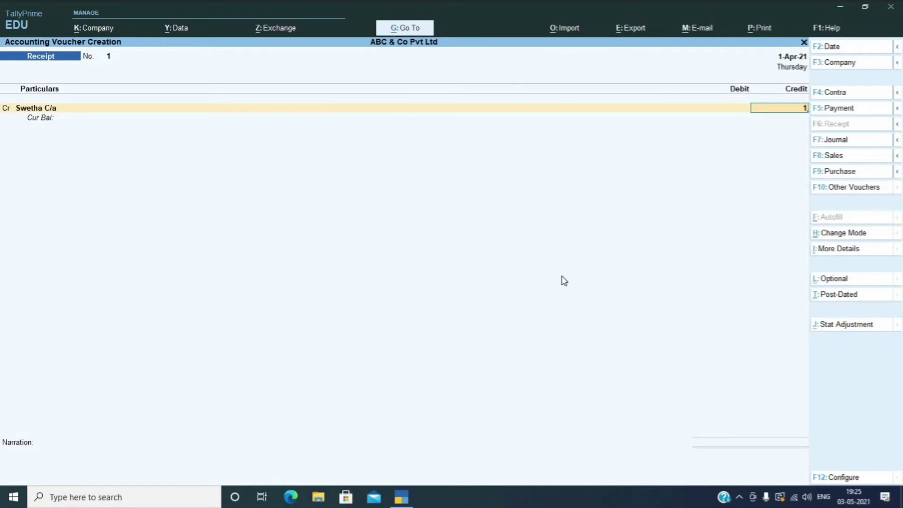
- Credit the owner's capital ledger with 10,00,000 in the receipt voucher
text(10000000)
key(Return)
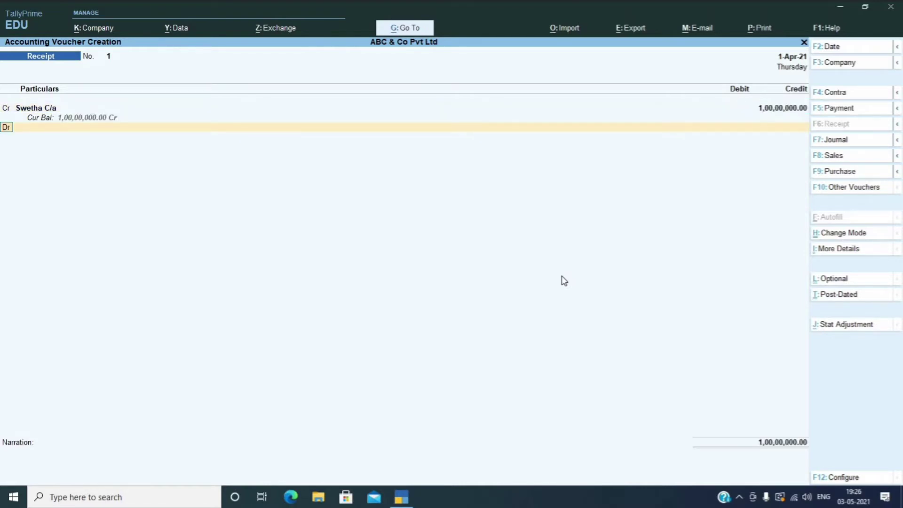
key(BackSpace)
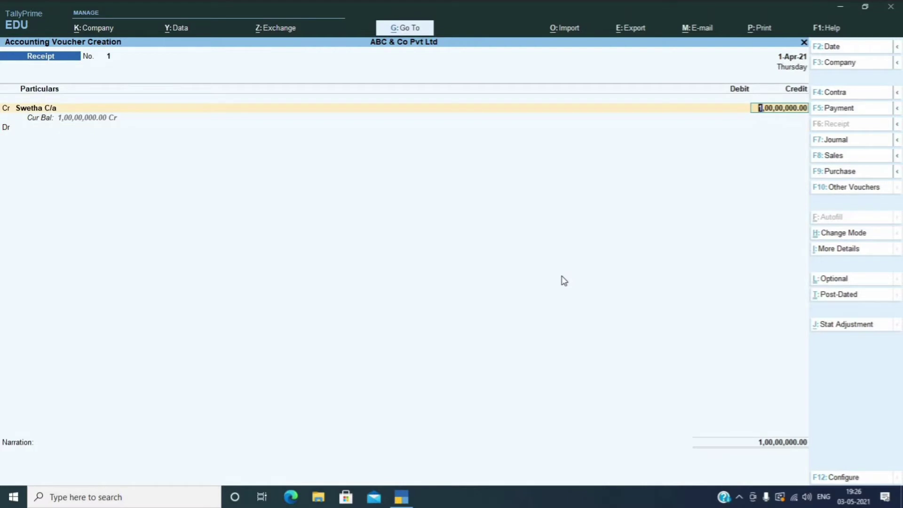
text(1000000)
key(Return)
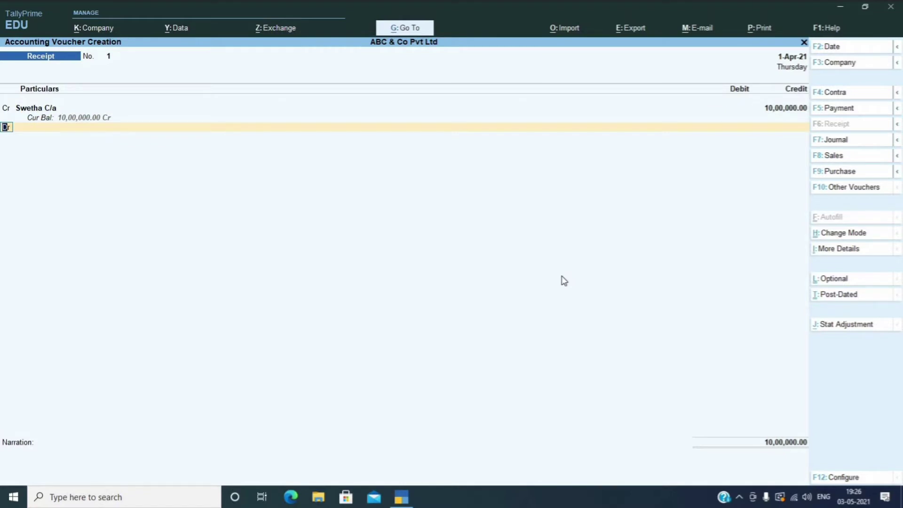
- Debit Cash with 10,00,000, leave the narration blank and save the receipt voucher
key(Return)
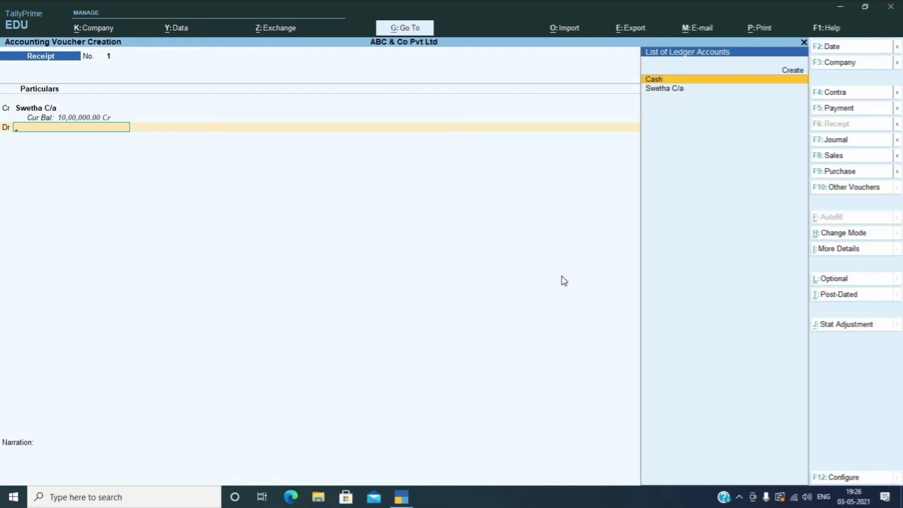
key(Return)
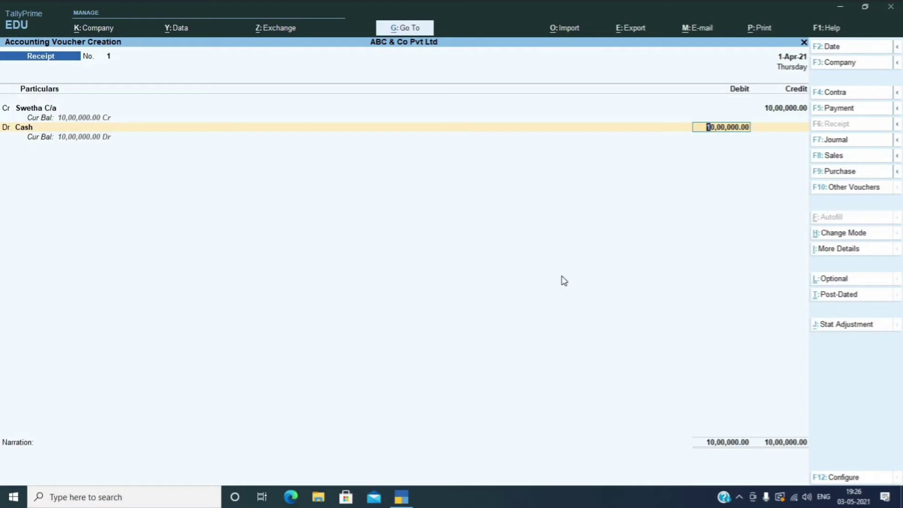
key(Return)
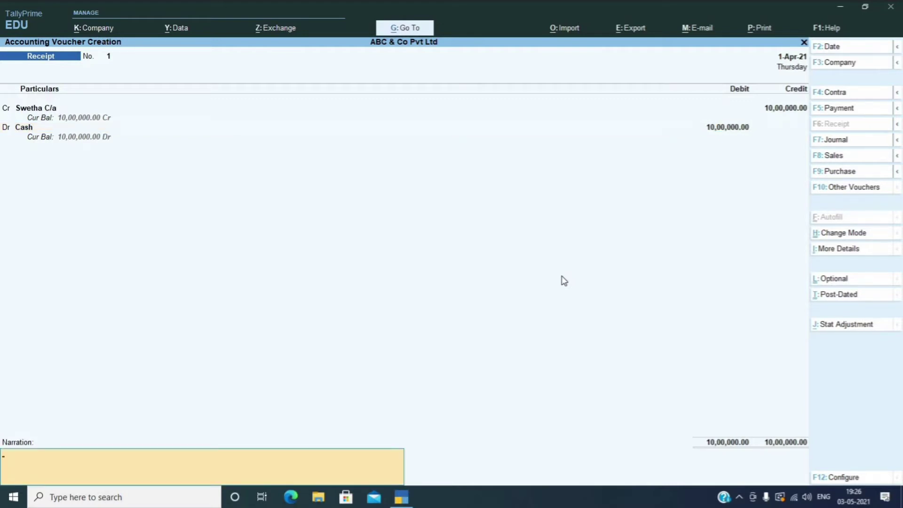
key(Return)
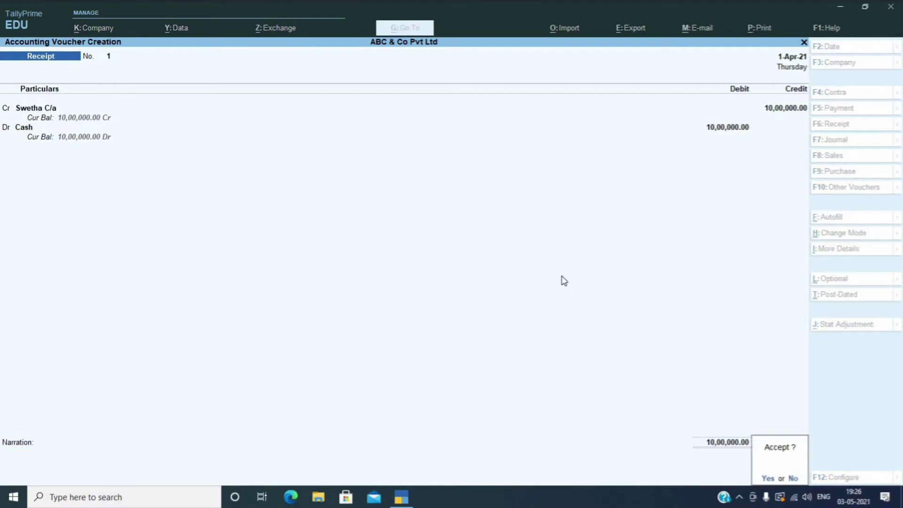
key(y)
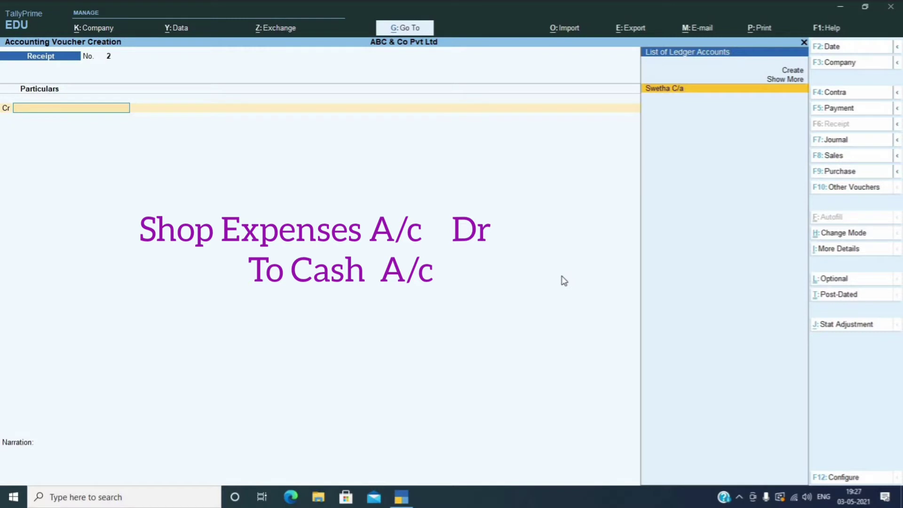
- In a Payment voucher, create a Shop Expenses ledger under Direct Expenses with ledger type Not Applicable and GST Applicable
key(F5)
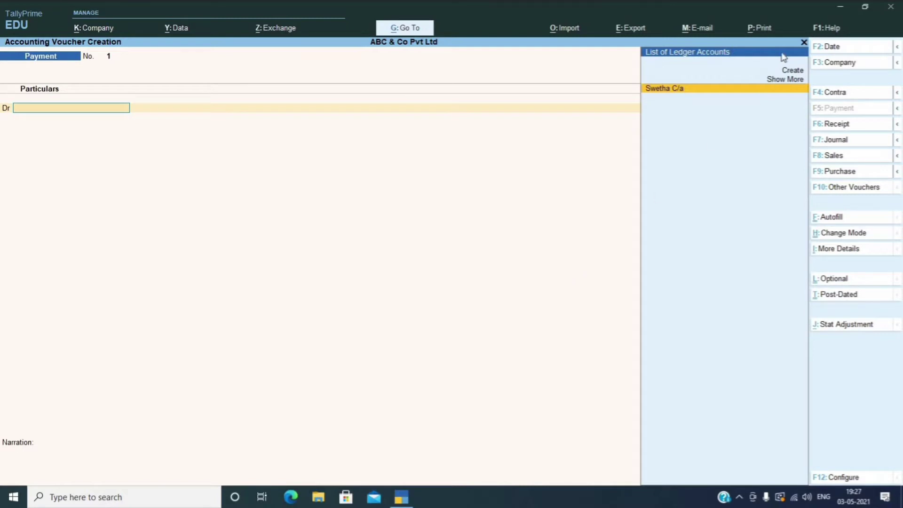
click(792, 70)
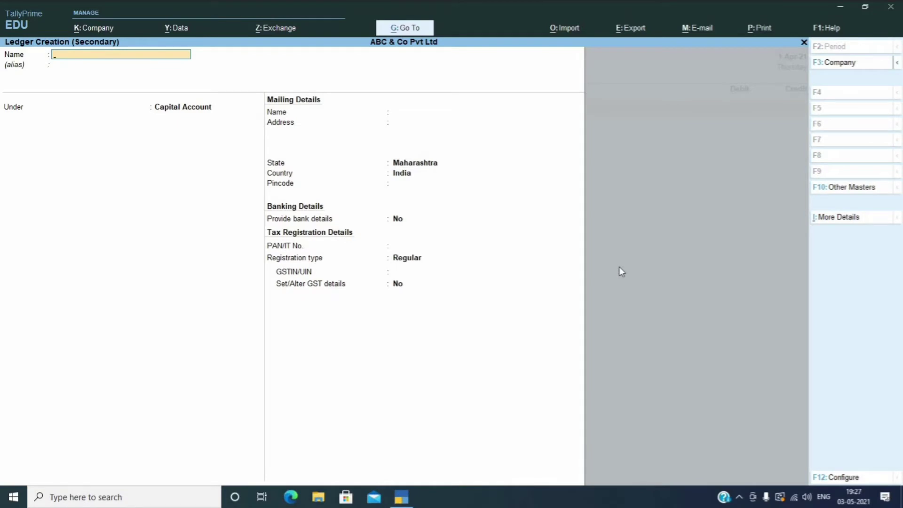
text(Shop expenses)
key(Return)
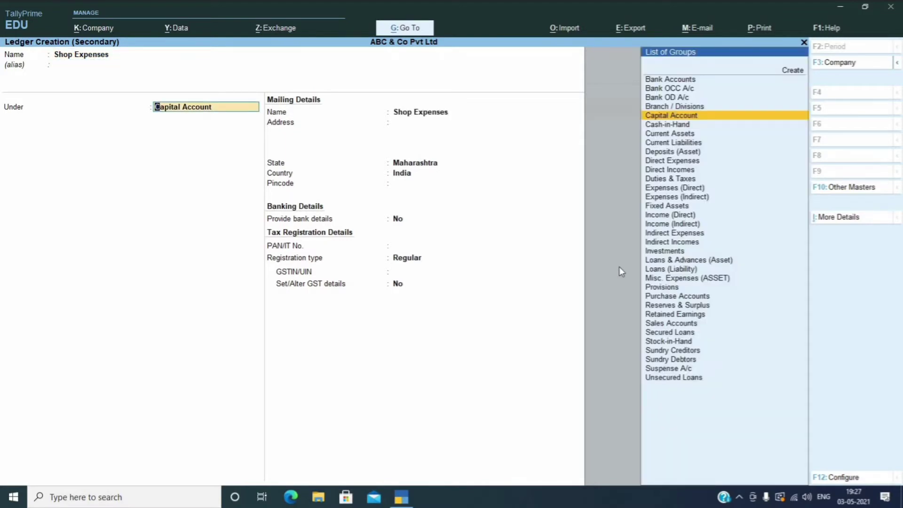
text(D)
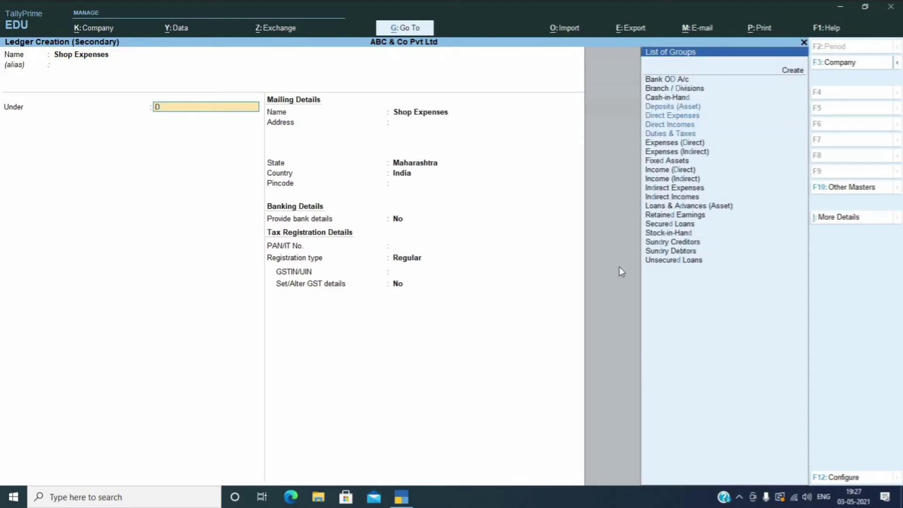
text(i)
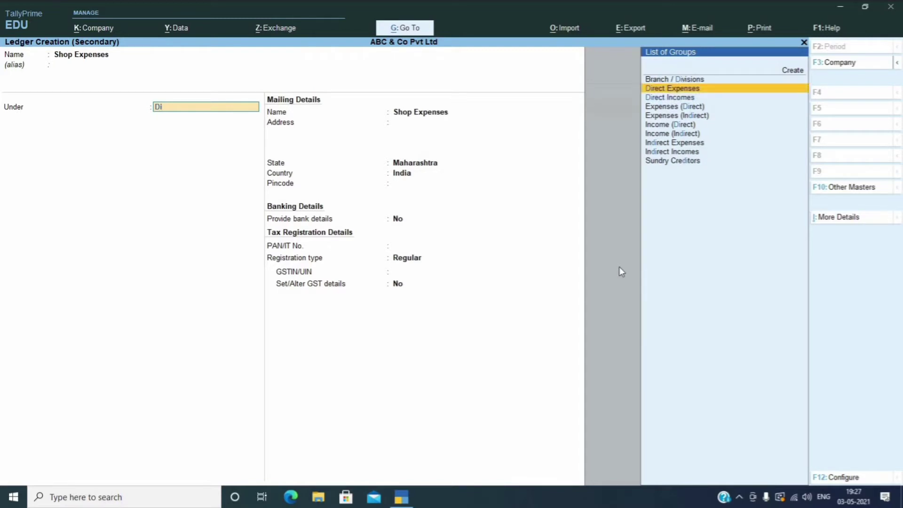
key(Return)
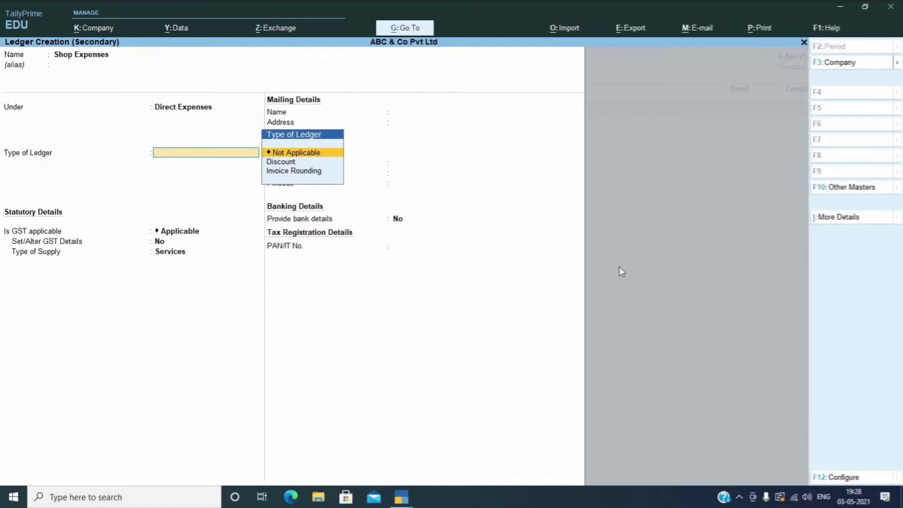
key(Return)
key(Return)
key(Return)
key(Return)
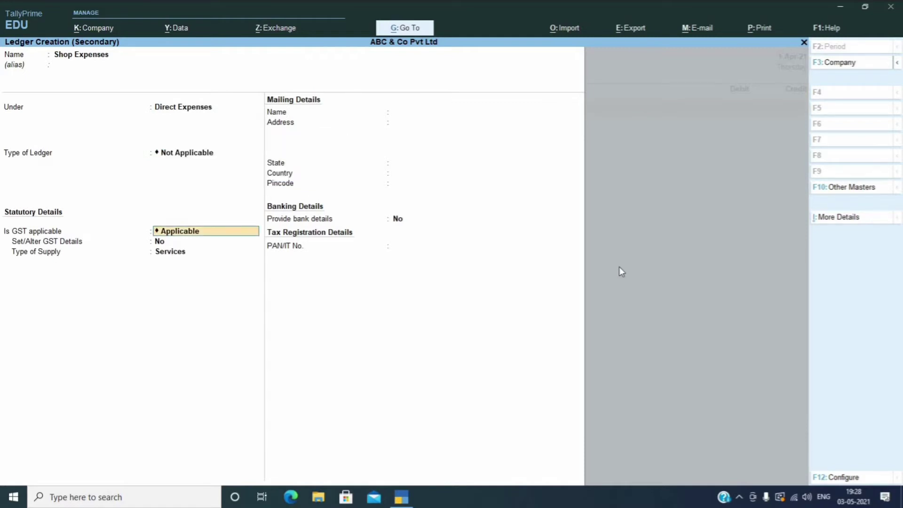
key(Return)
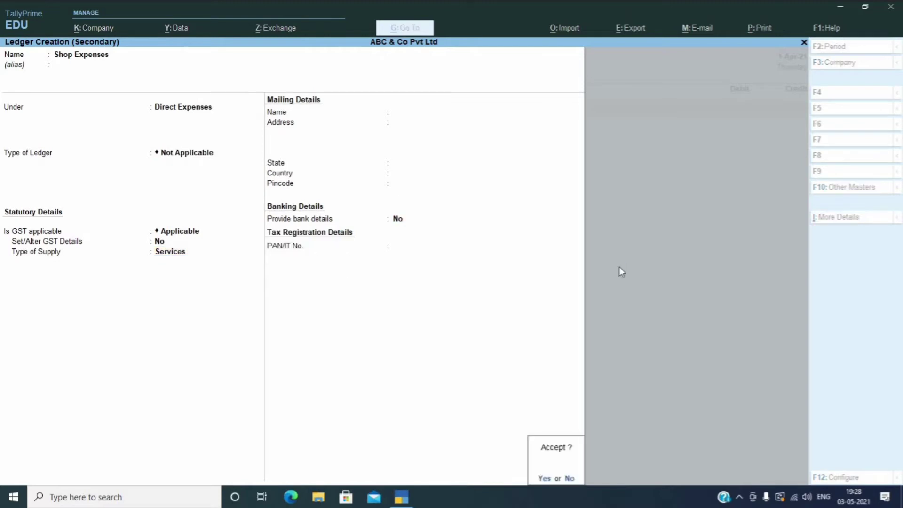
key(Return)
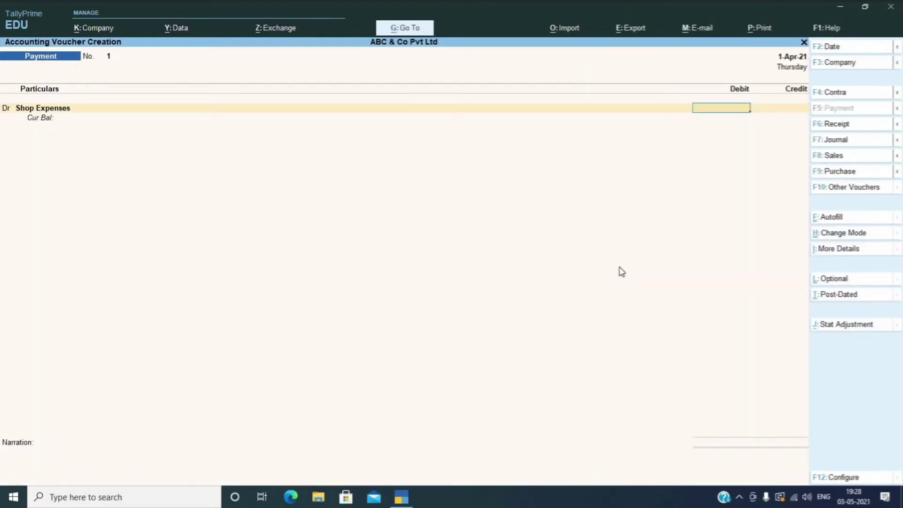
- Debit Shop Expenses with 350, credit Cash with the same amount, and save the payment voucher with a blank narration
text(350)
key(Return)
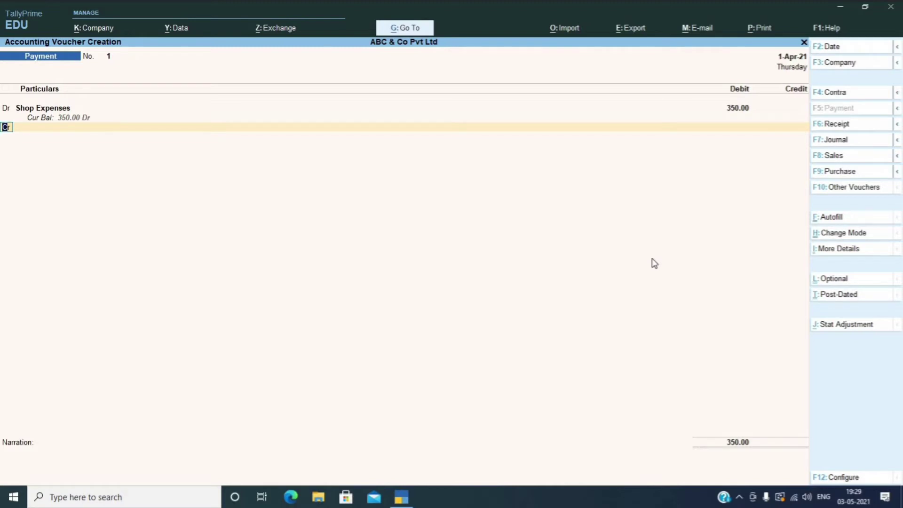
key(Return)
key(Return)
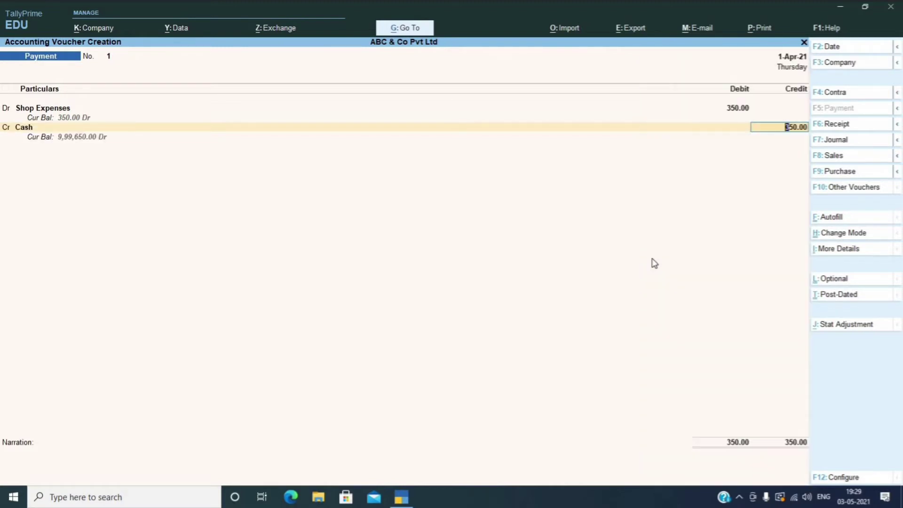
key(Return)
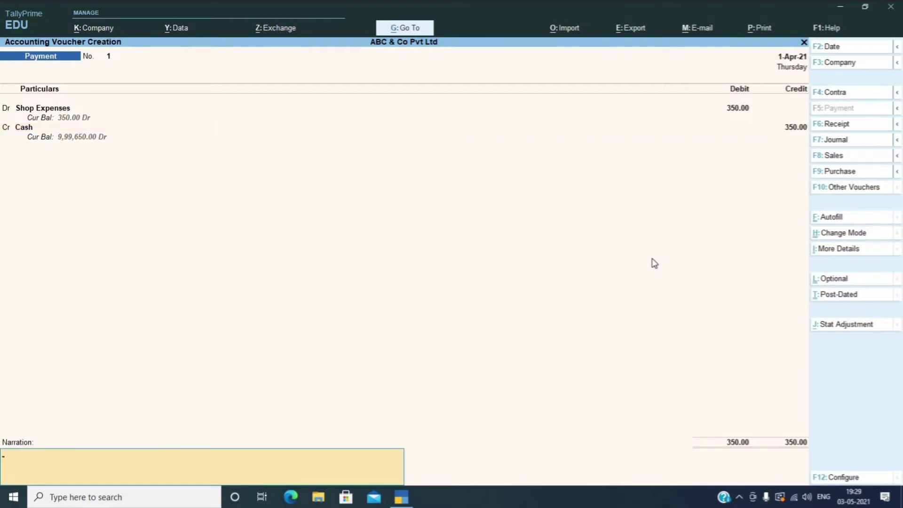
key(Return)
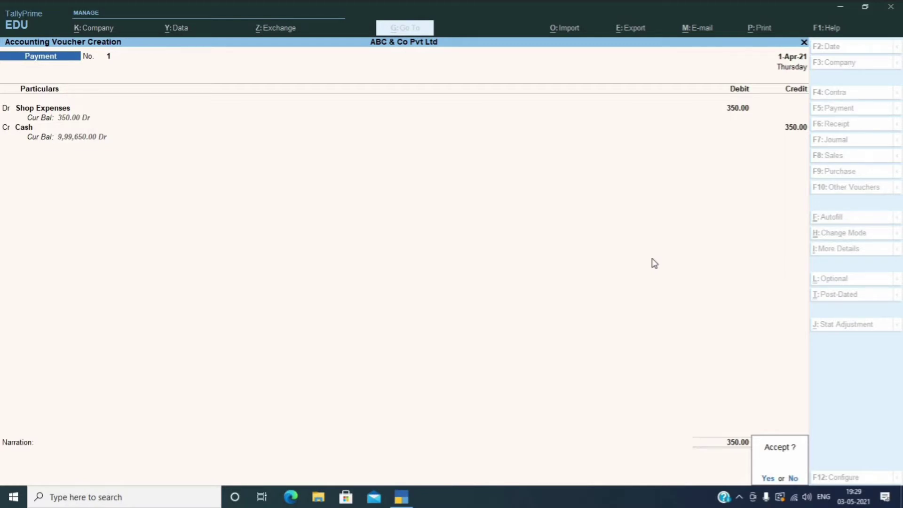
key(Return)
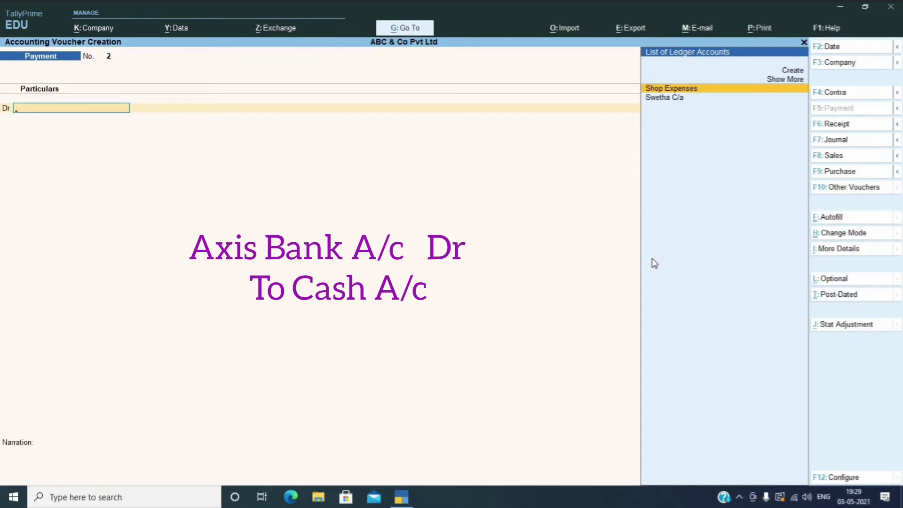
- Start a Contra voucher and credit Cash with 9,00,000
key(F4)
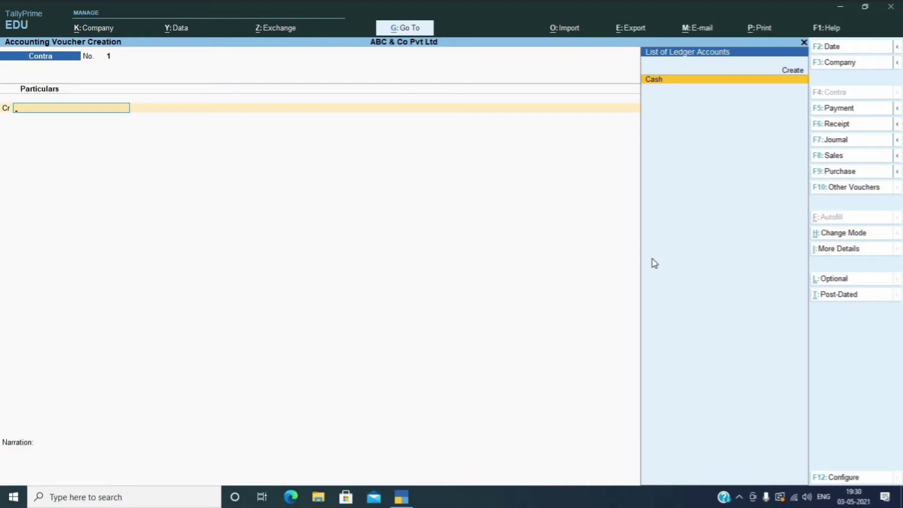
key(Return)
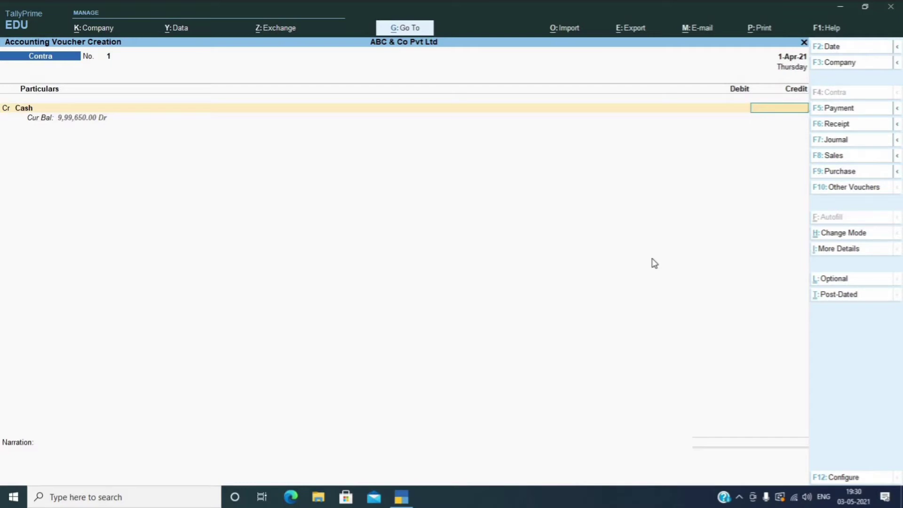
text(900000)
key(Return)
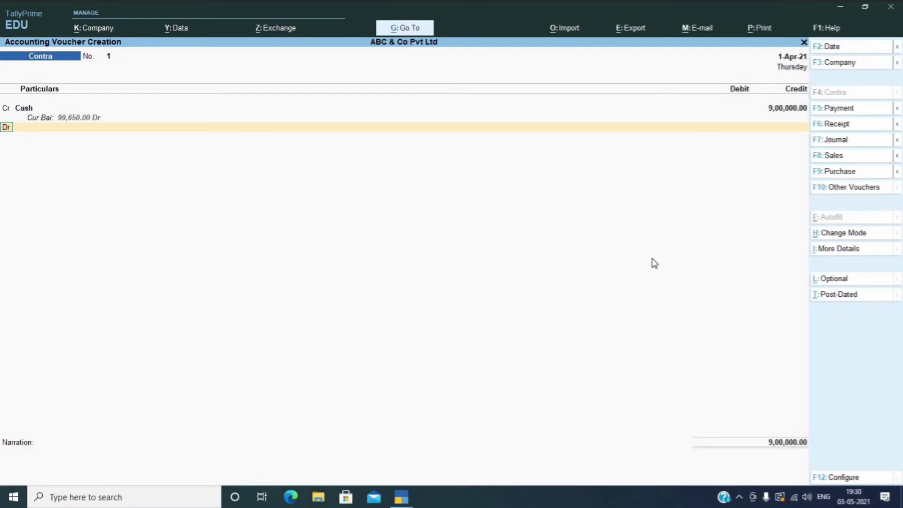
- For the debit line, start a new ledger named Axis Bank under Bank Accounts, keeping the default account holder's name
key(Return)
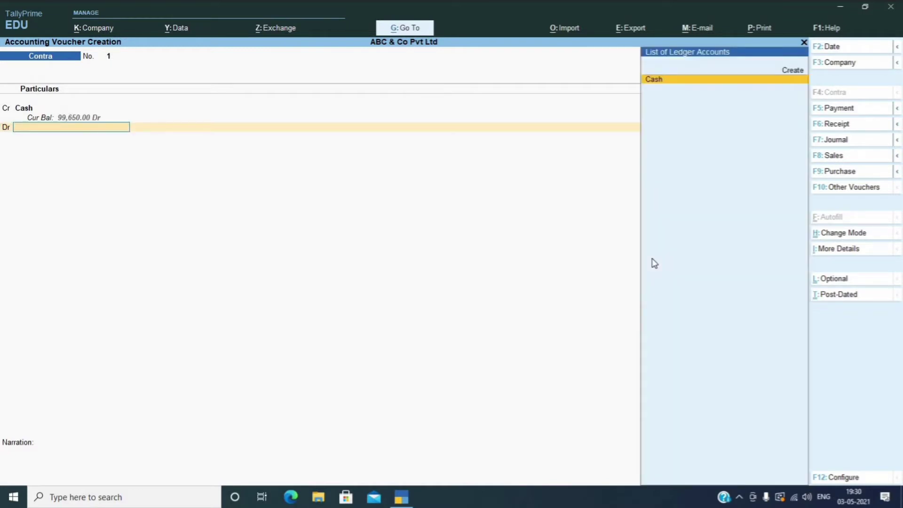
click(793, 72)
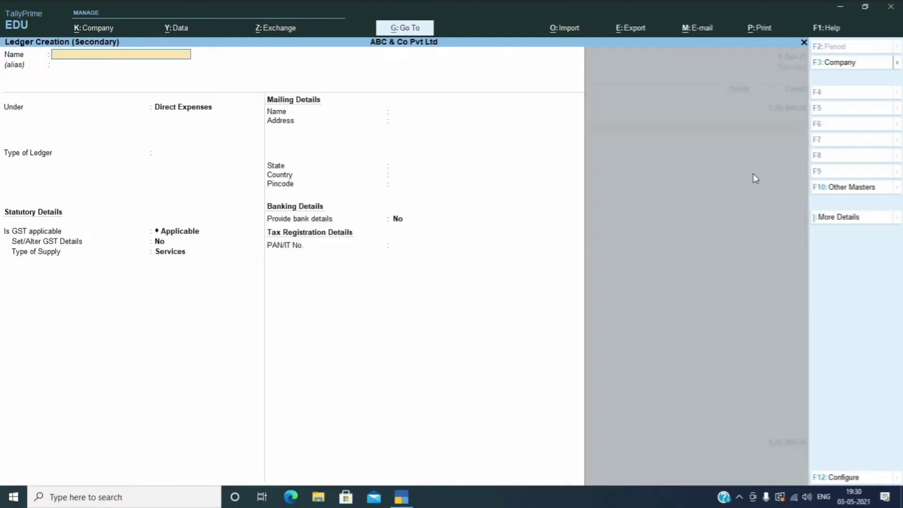
text(Axis Bank)
key(Return)
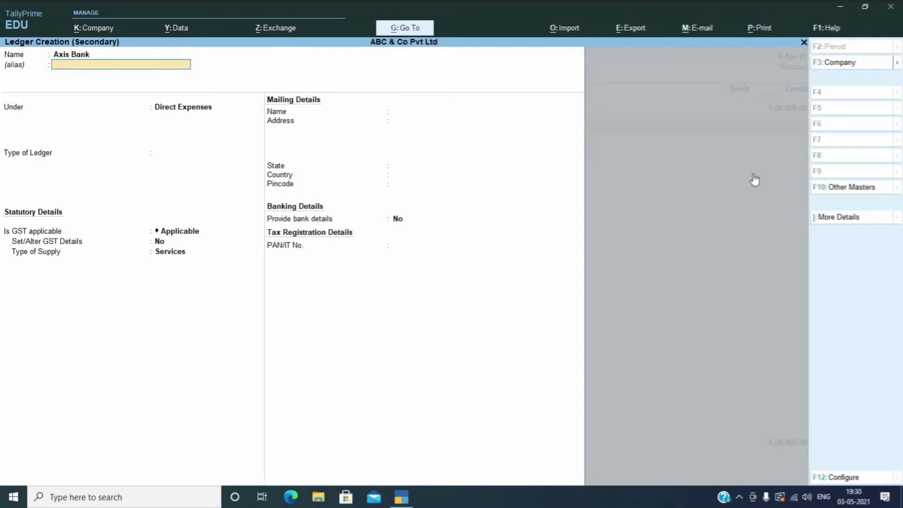
key(Return)
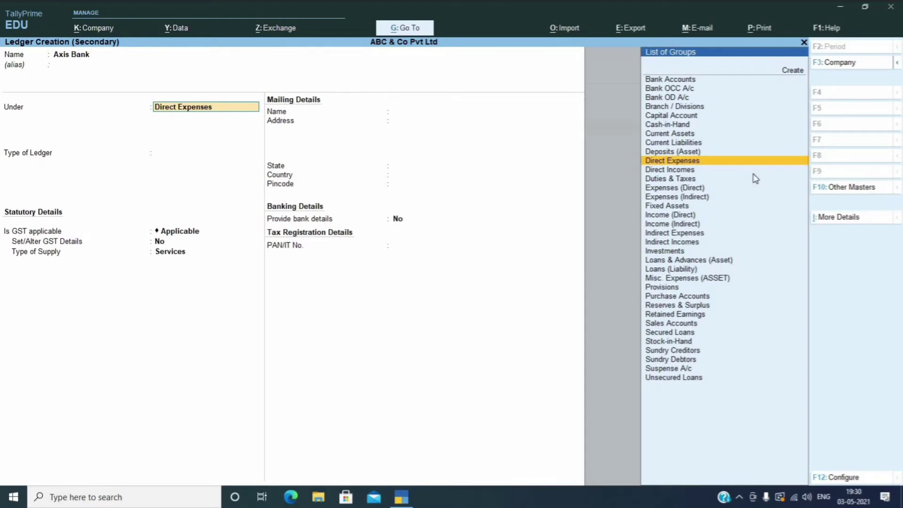
text(B)
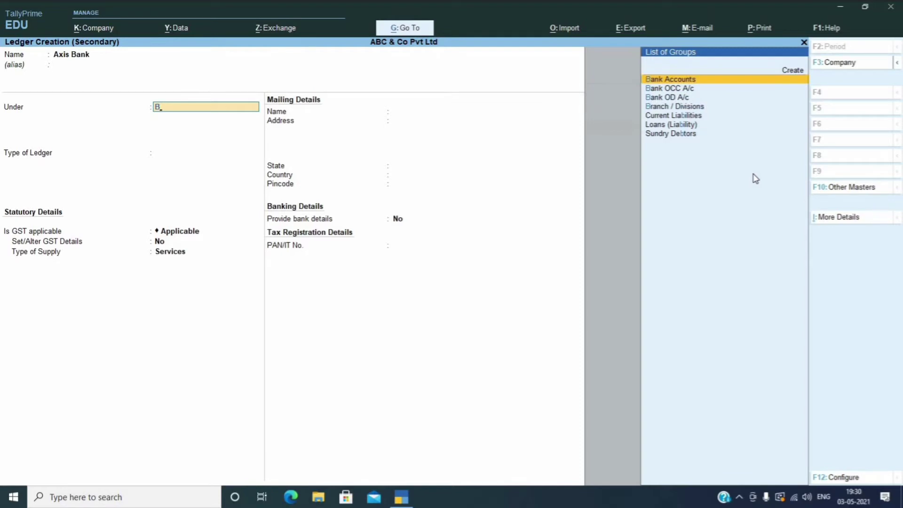
key(Return)
key(Return)
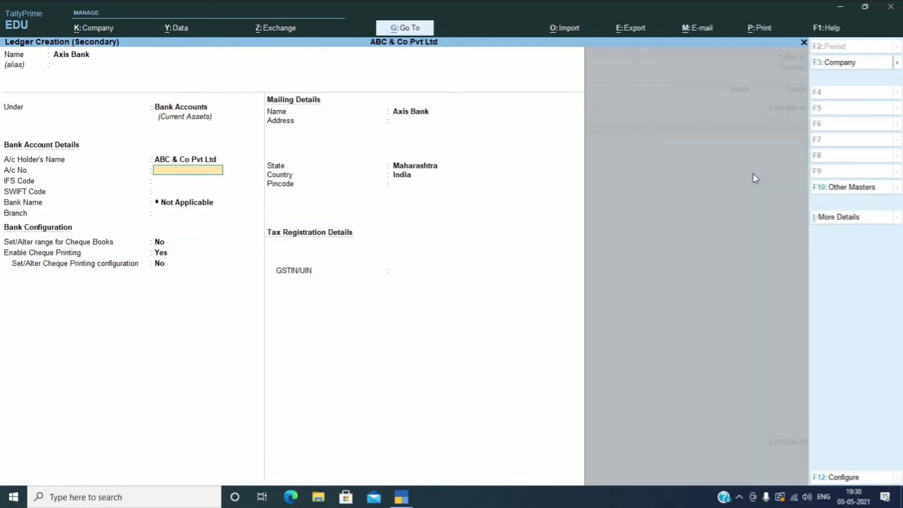
- Leave the Axis Bank ledger's remaining bank, cheque, mailing and tax details at their defaults and save the ledger
key(Return)
key(Return)
key(Return)
key(Return)
key(Return)
key(Return)
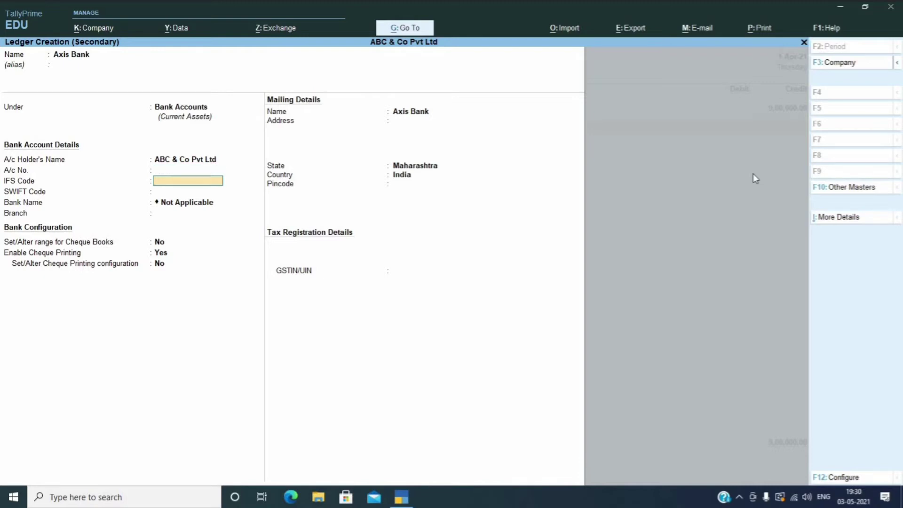
key(Return)
key(Return)
key(Return)
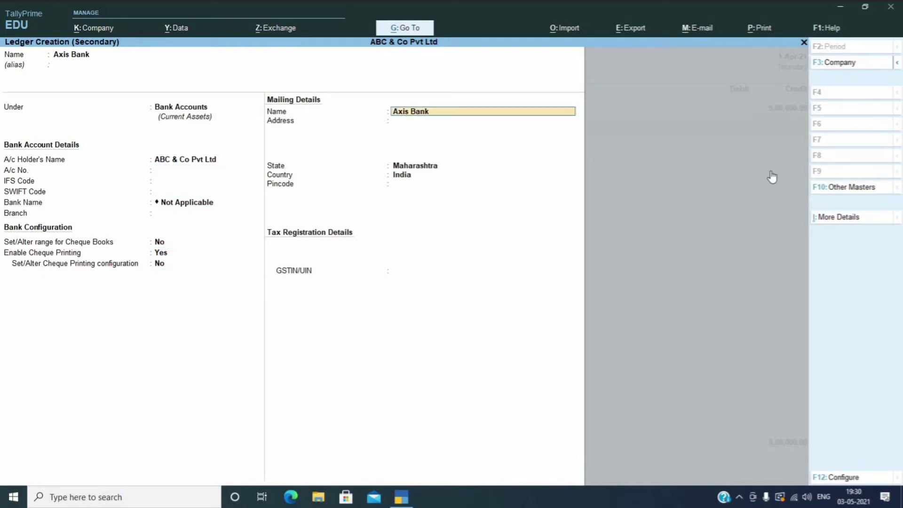
key(Return)
key(Return)
key(Return)
key(Return)
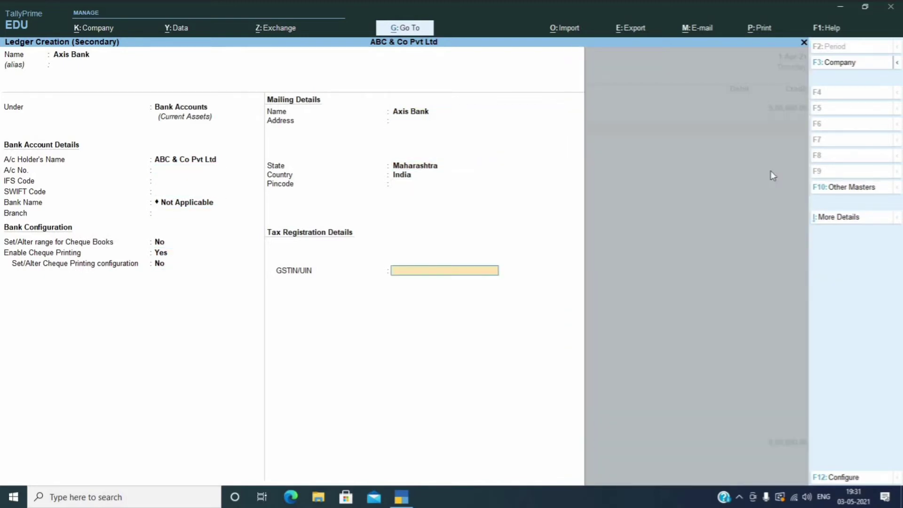
key(Return)
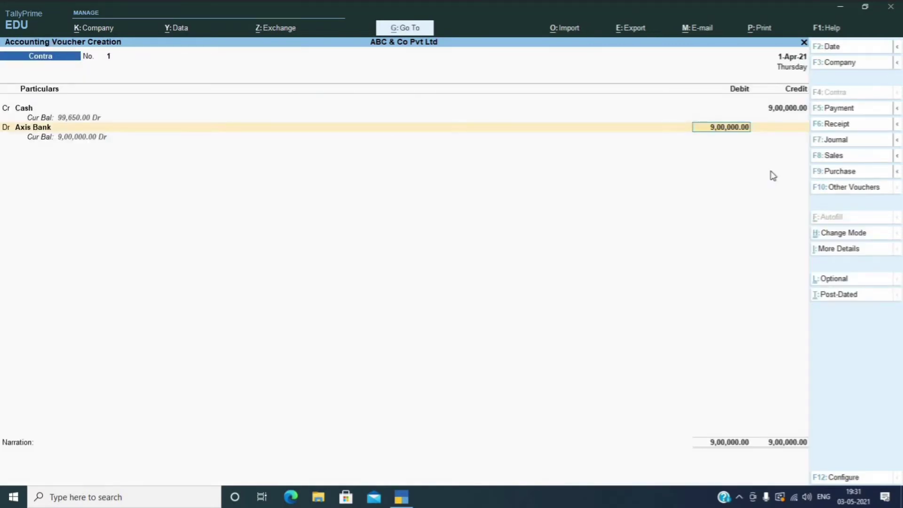
- Debit Axis Bank with 9,00,000, allocate it as a Cash transaction and leave all cash denominations blank
key(Return)
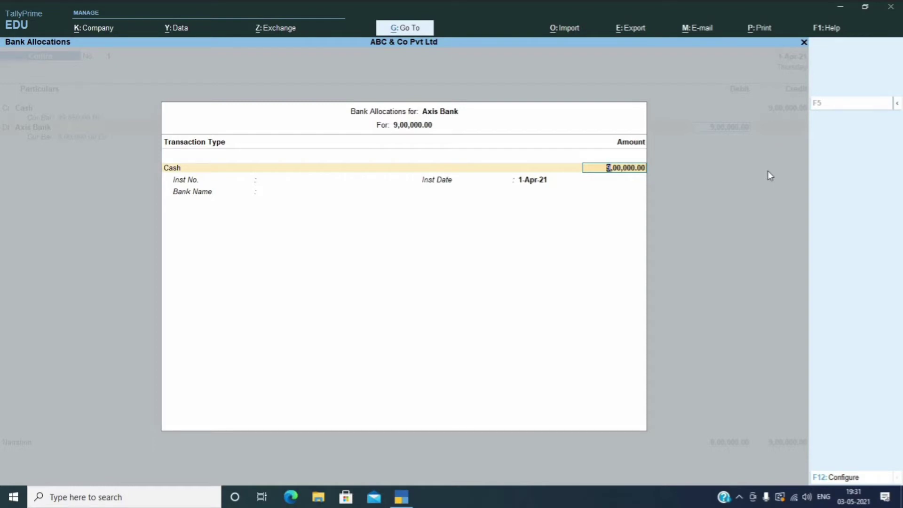
key(Return)
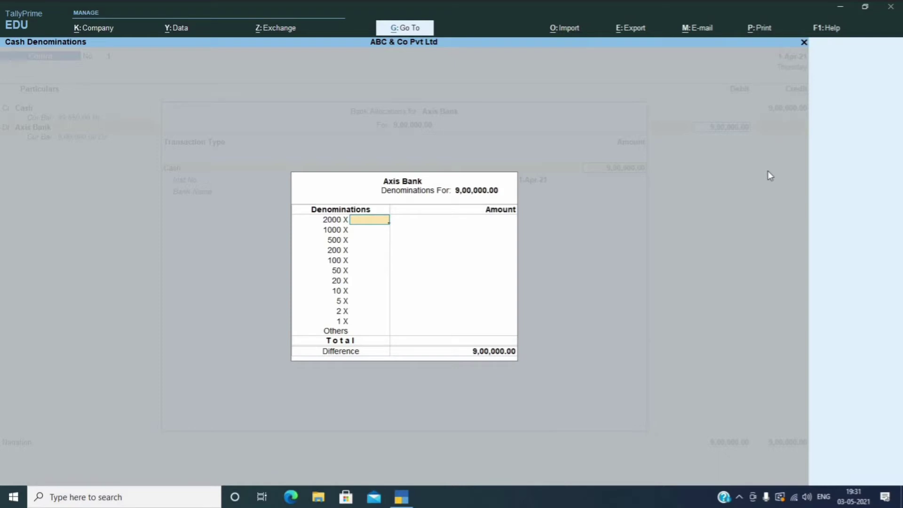
key(Return)
key(Return)
key(Return)
key(Return)
key(Return)
key(Return)
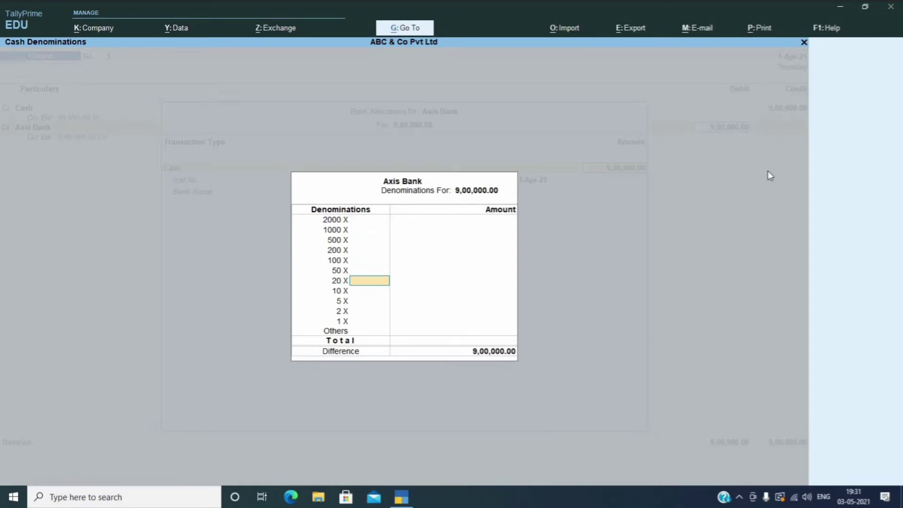
key(Return)
key(Return)
key(Return)
key(Return)
key(Return)
key(Return)
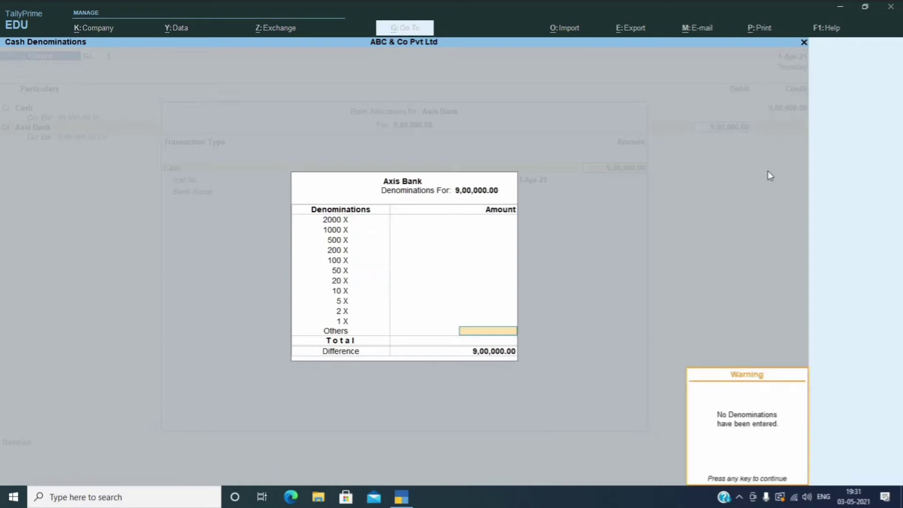
key(Return)
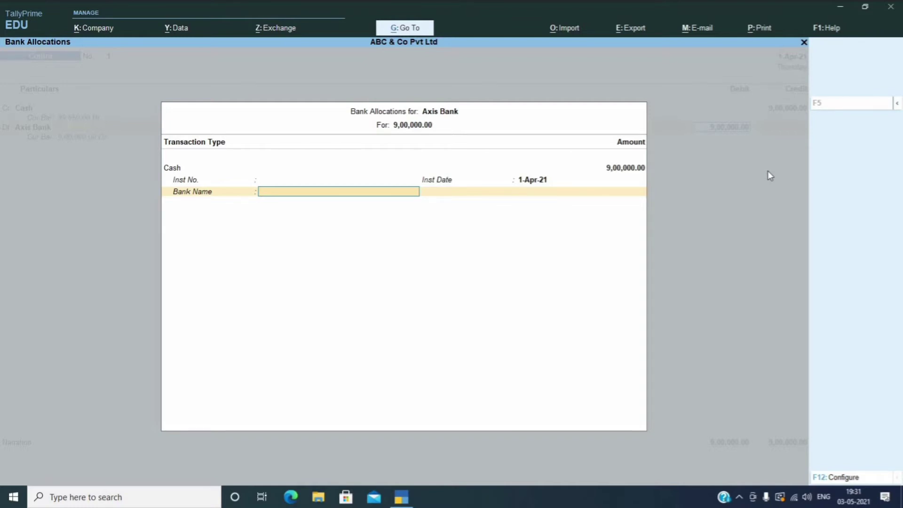
- Complete the bank allocation without a bank name and save the contra voucher with a blank narration
key(Return)
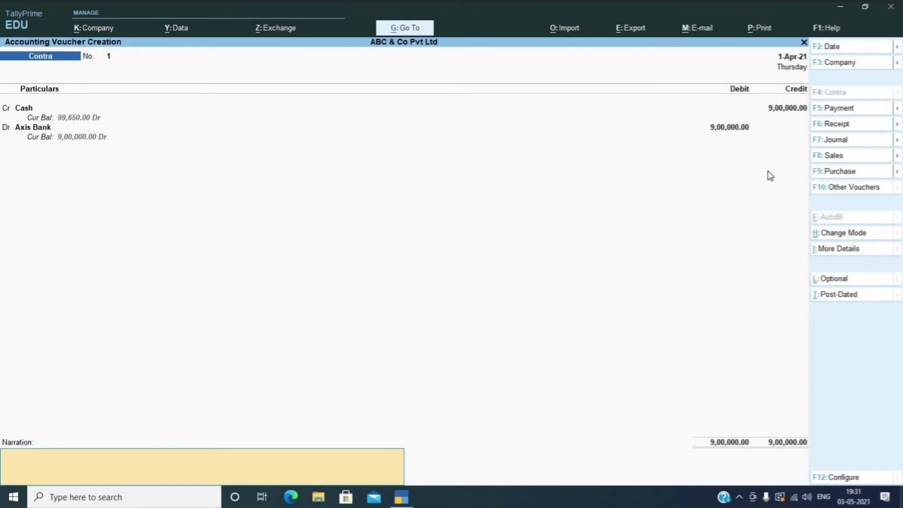
key(Return)
key(Return)
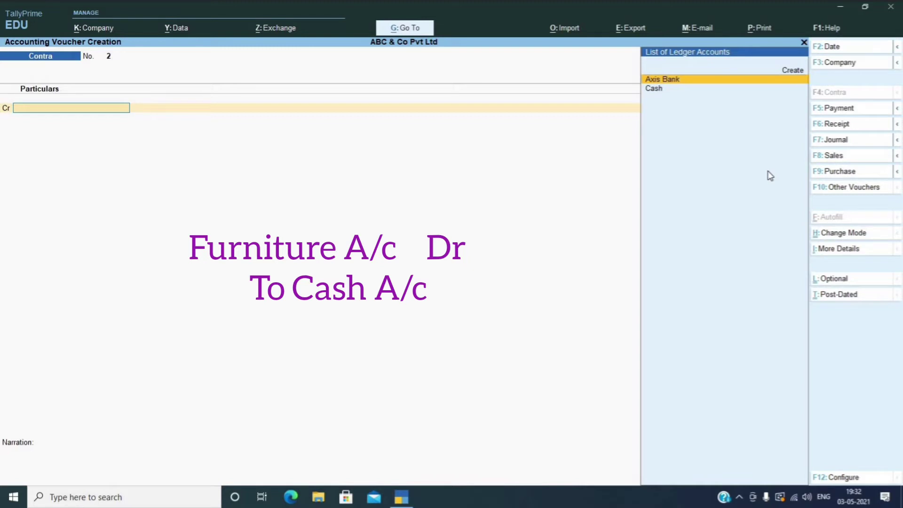
- Start a Purchase voucher and change its mode to As Voucher
key(F9)
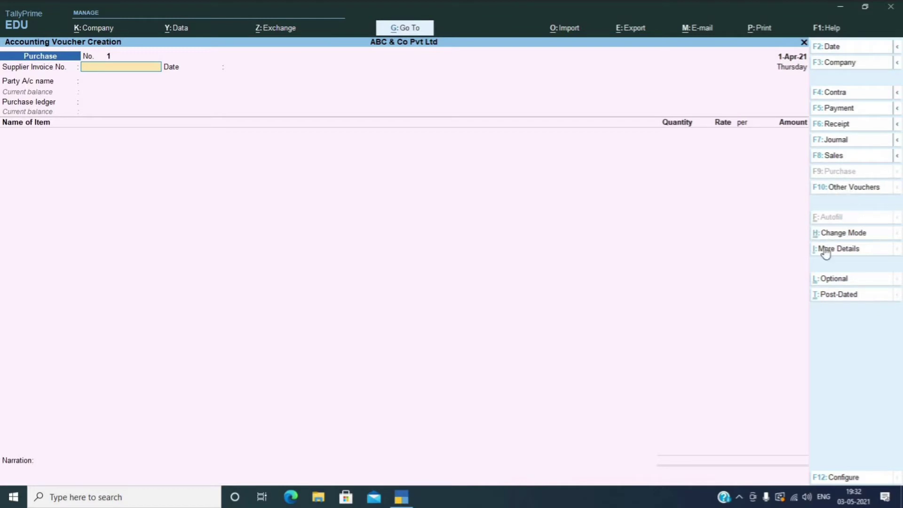
click(843, 234)
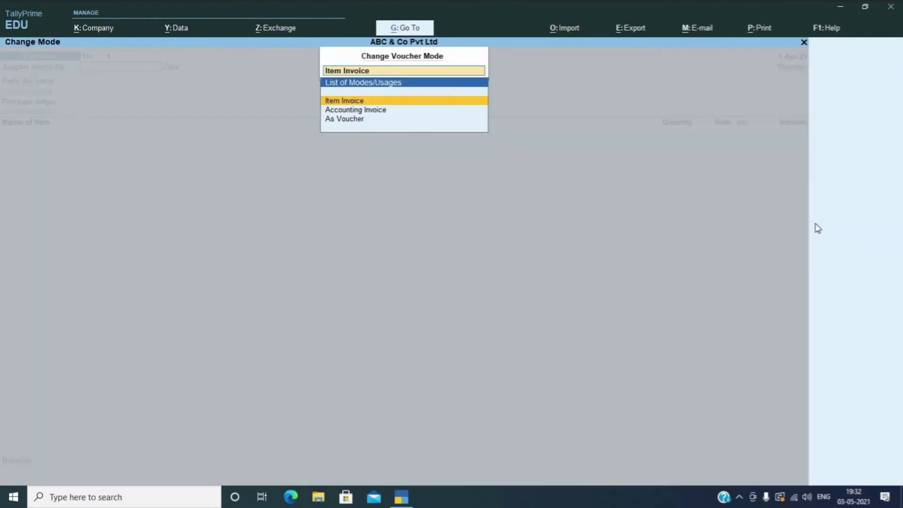
click(347, 122)
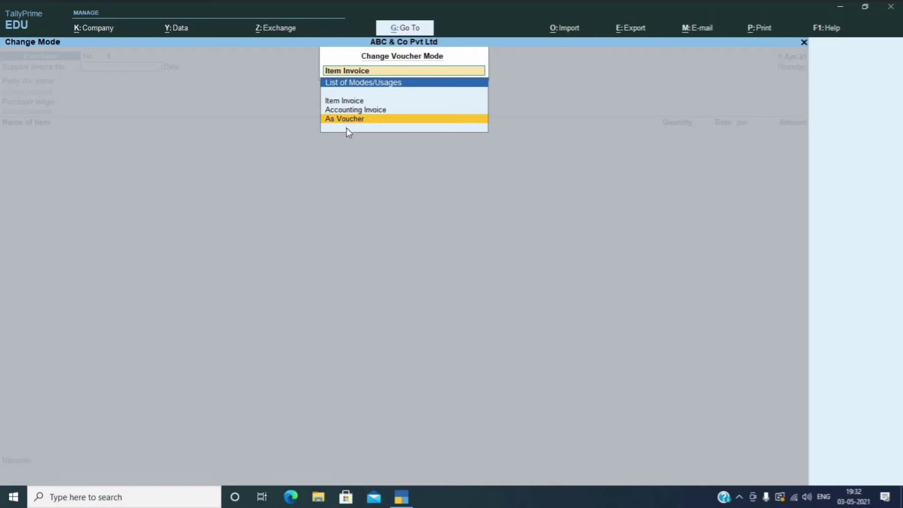
click(346, 126)
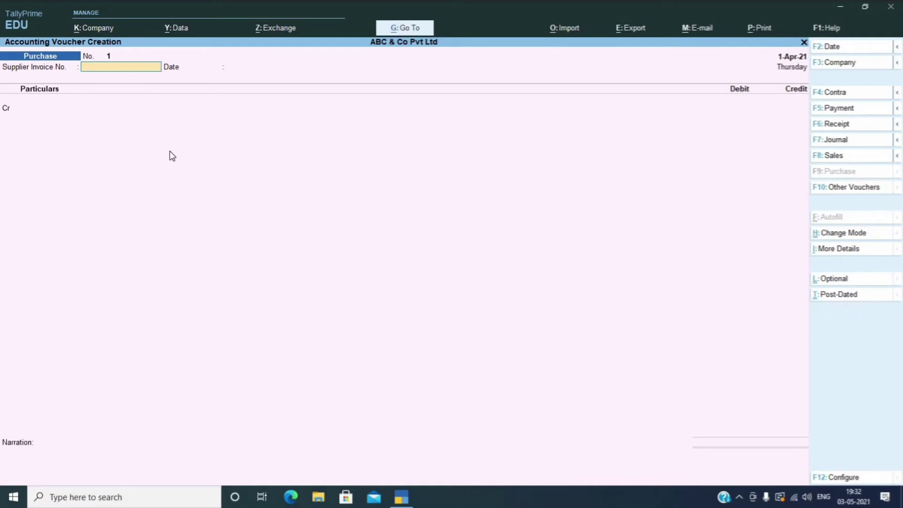
- Set the purchase voucher's supplier invoice number to 01 and keep the invoice date 1-Apr-21
text(01)
key(Return)
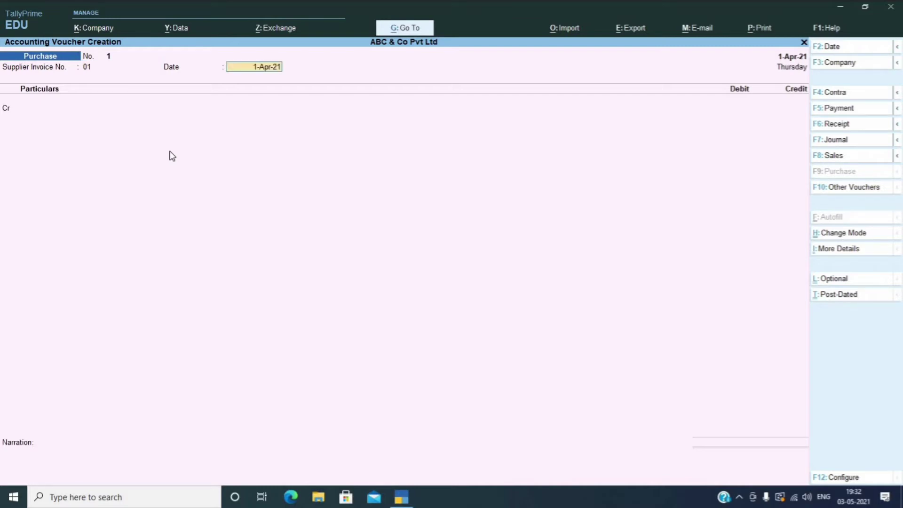
key(Return)
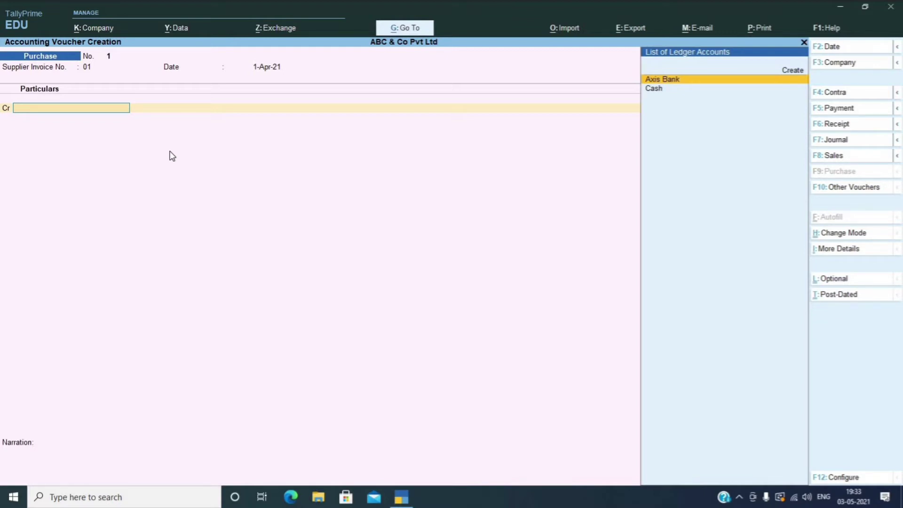
- Choose Cash as the credit account in the purchase voucher and leave all its receipt details blank
key(Down)
key(Return)
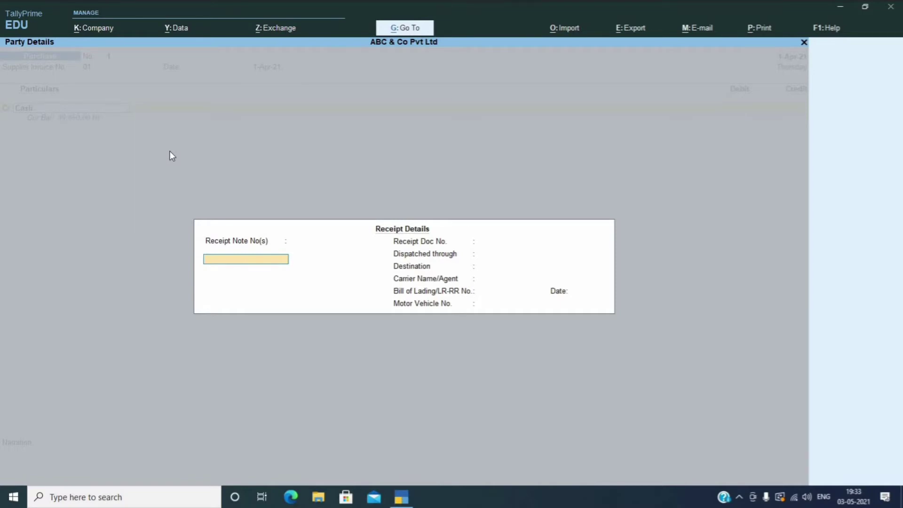
key(Return)
key(Return)
key(Return)
key(Return)
key(Return)
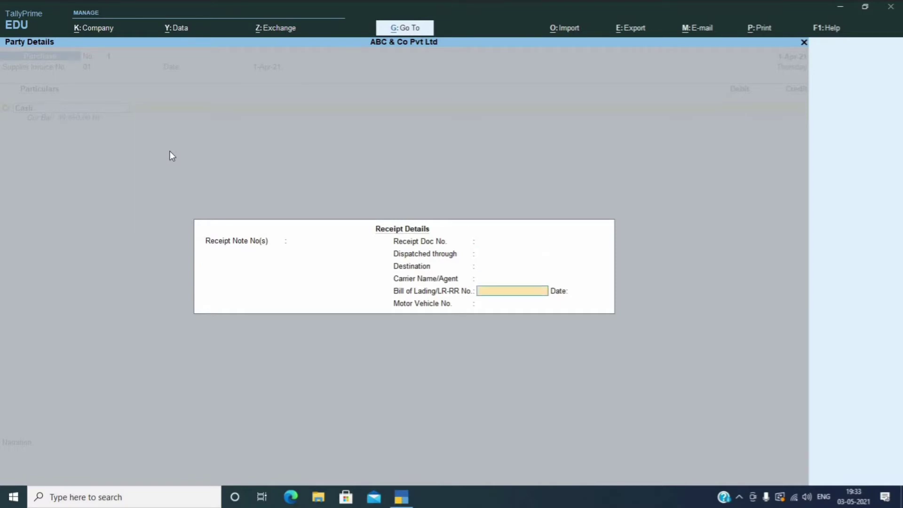
key(Return)
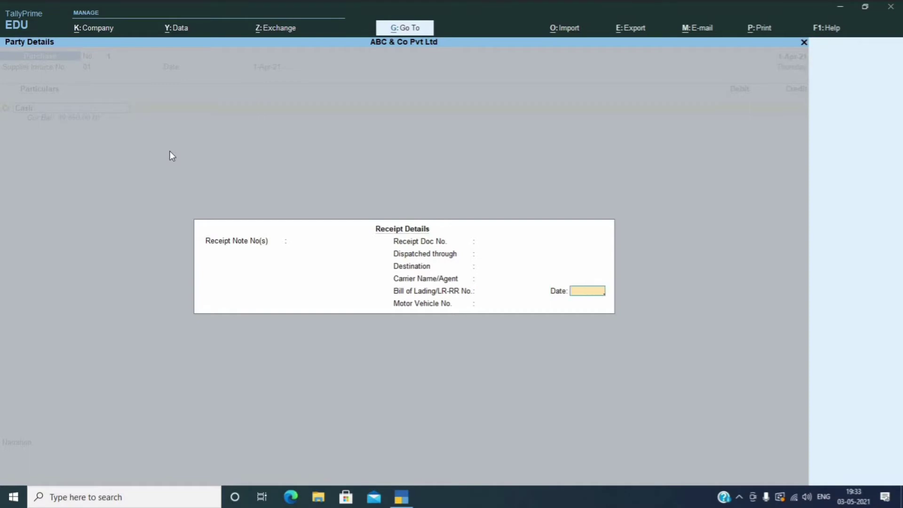
key(Return)
key(Return)
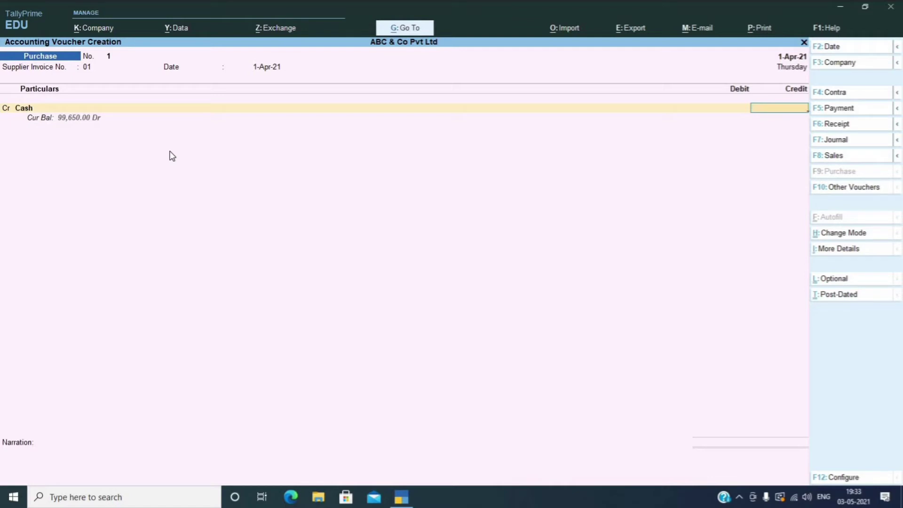
- Credit Cash with 5,000 in the purchase voucher and begin a debit ledger named Furniture without an alias
text(5000)
key(Return)
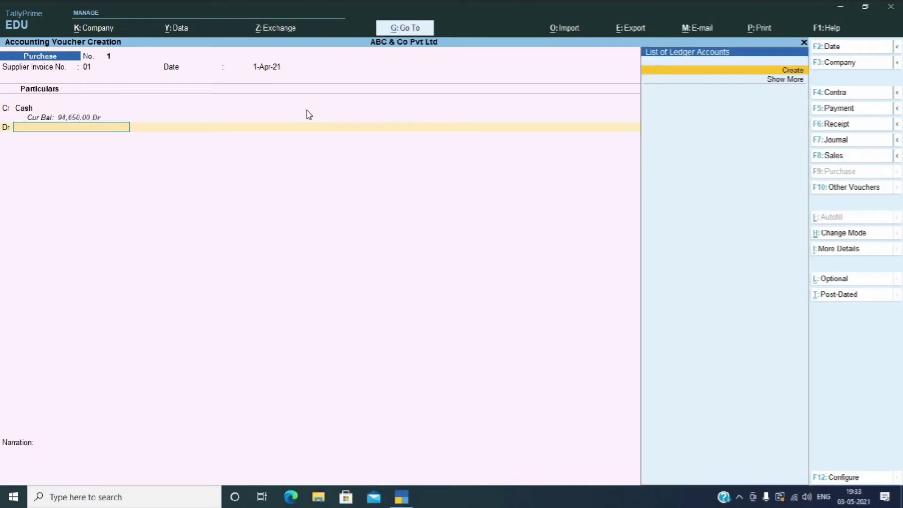
key(alt+c)
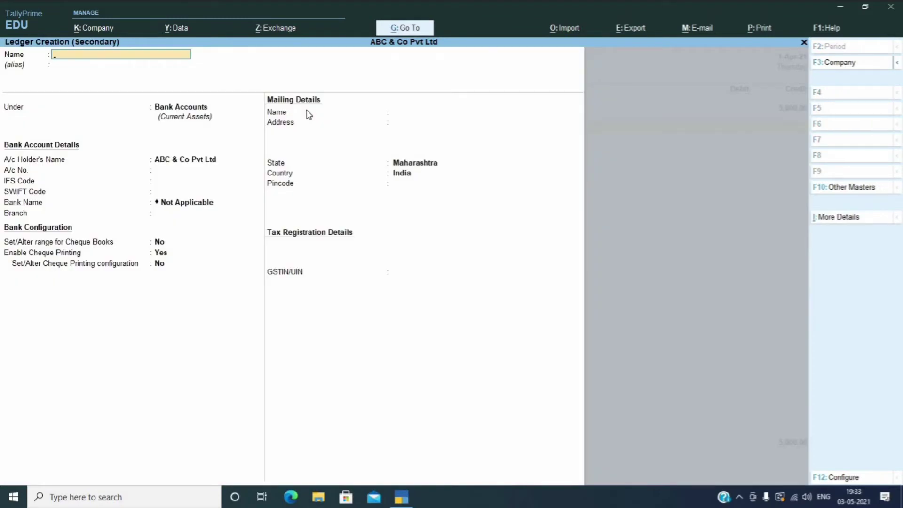
text(Furniture)
key(Return)
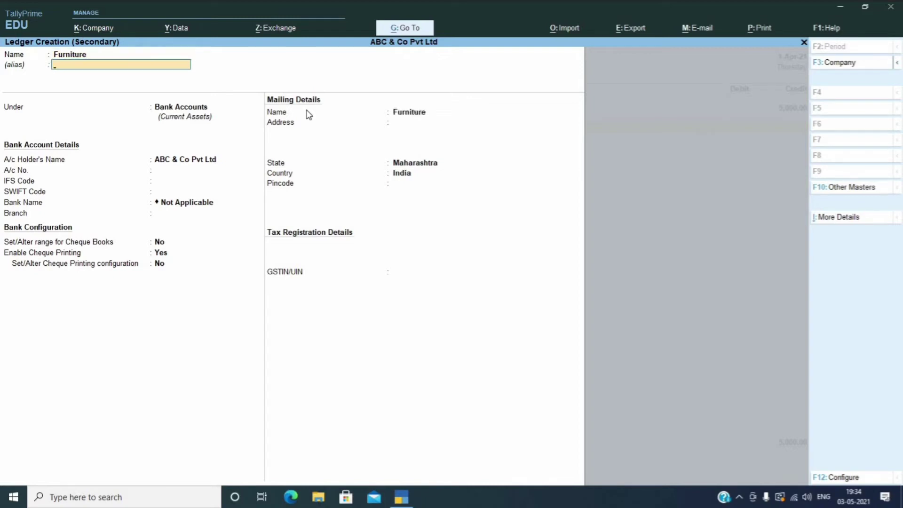
key(Return)
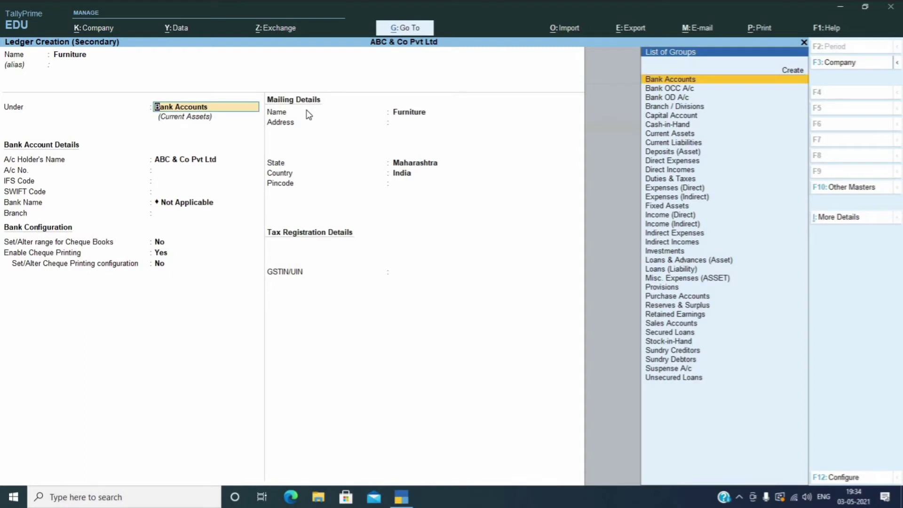
- Place the Furniture ledger under the Fixed Assets group
text(As)
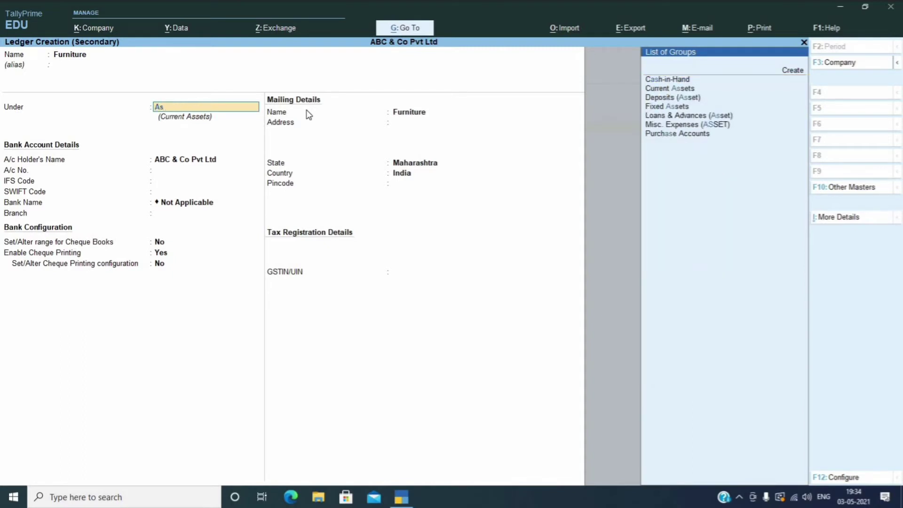
key(Down)
key(Down)
key(Down)
key(Down)
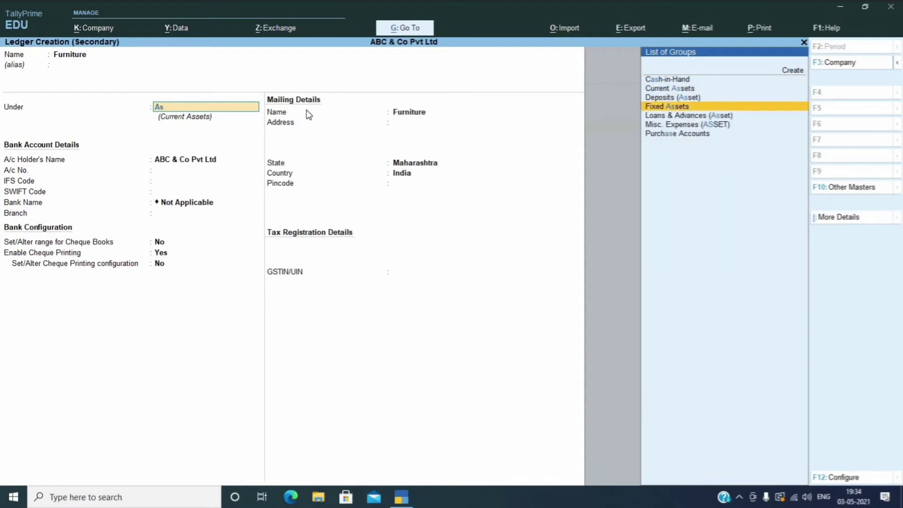
key(Return)
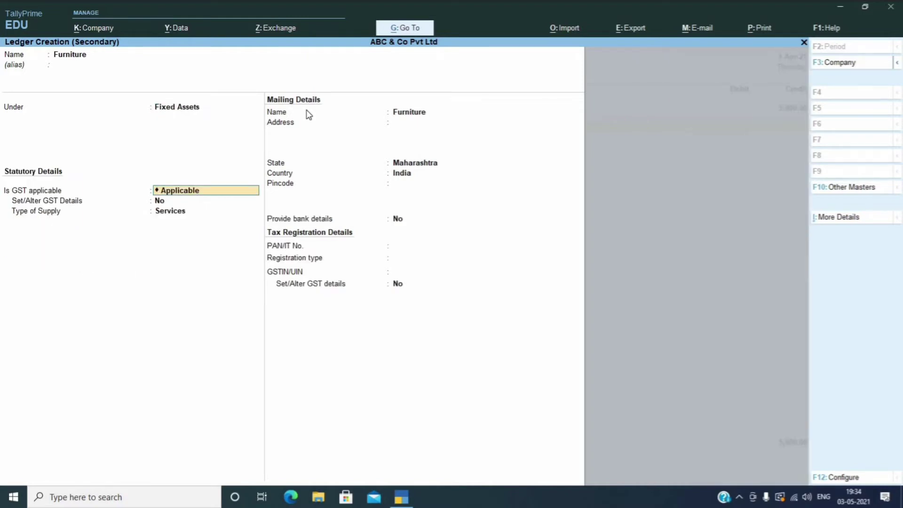
- Save the Furniture ledger with its remaining details at their defaults, and save the purchase voucher with a blank narration
key(Return)
key(Return)
key(Return)
key(Return)
key(Return)
key(Return)
key(Return)
key(Return)
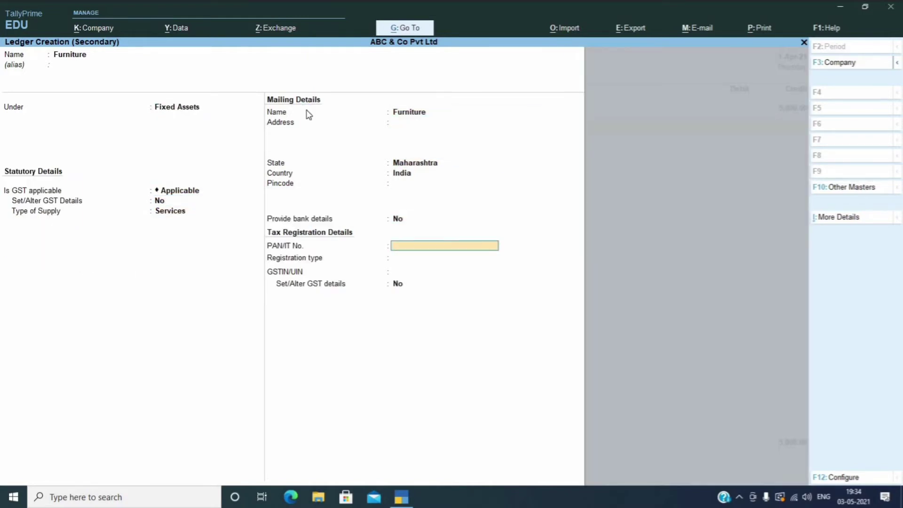
key(Return)
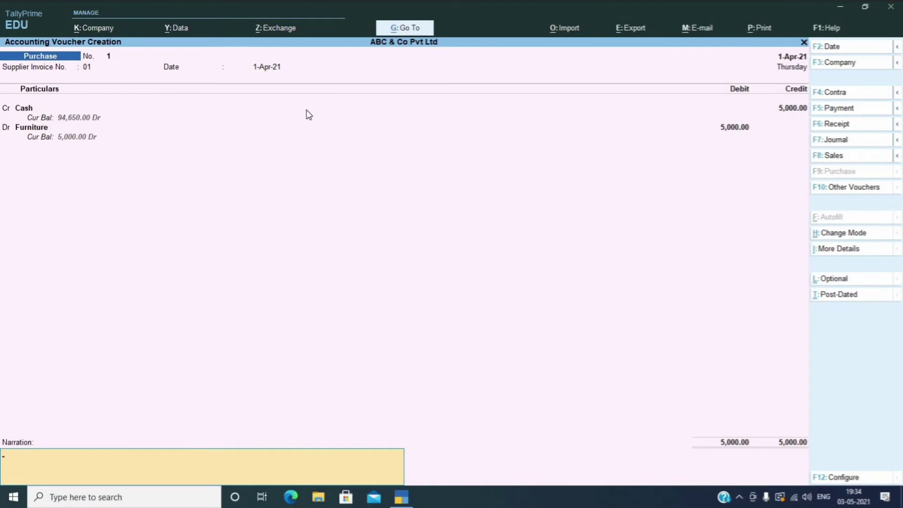
key(Return)
key(Return)
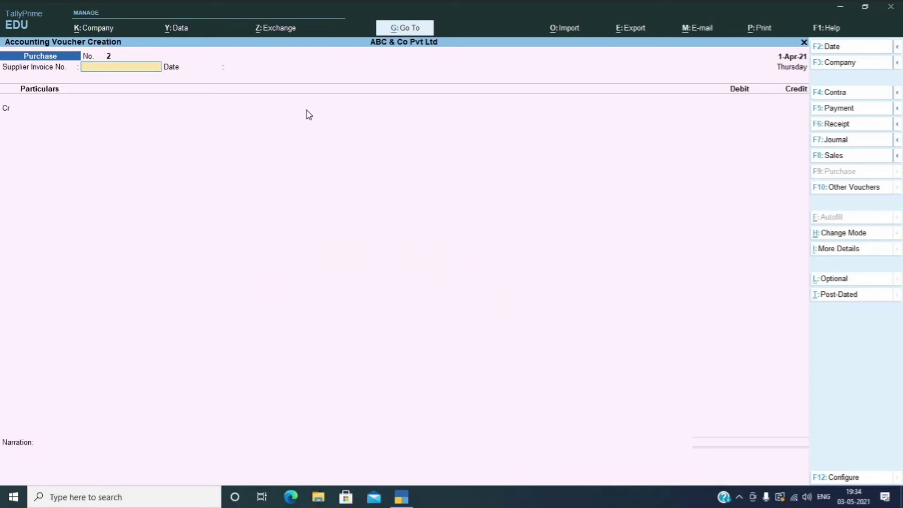
- In the new purchase voucher, set supplier invoice number 02, keep the date 1-Apr-21 and choose Axis Bank as the credit account
text(02)
key(Return)
key(Return)
key(Return)
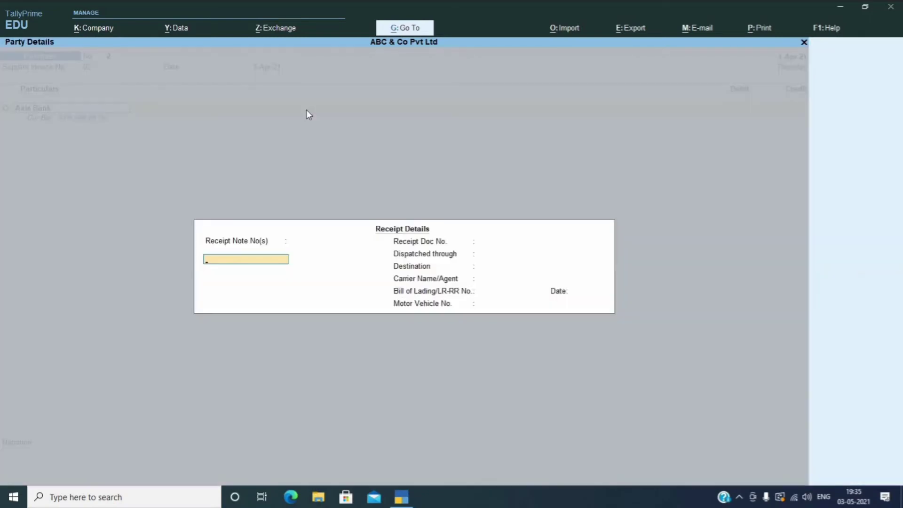
key(Escape)
key(y)
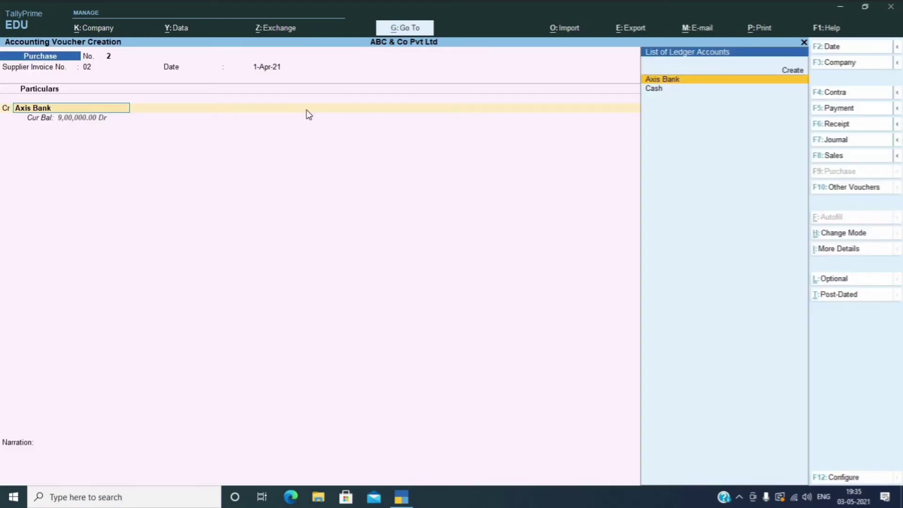
- Keep Axis Bank as the purchase voucher's credit account and leave all its receipt details blank
key(BackSpace)
key(Return)
key(Return)
key(Return)
key(Return)
key(Return)
key(Return)
key(Return)
key(Return)
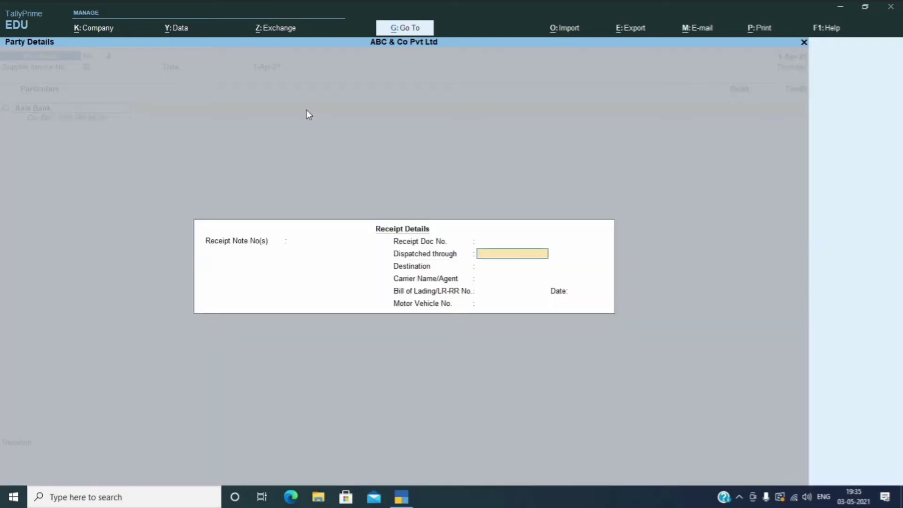
key(Return)
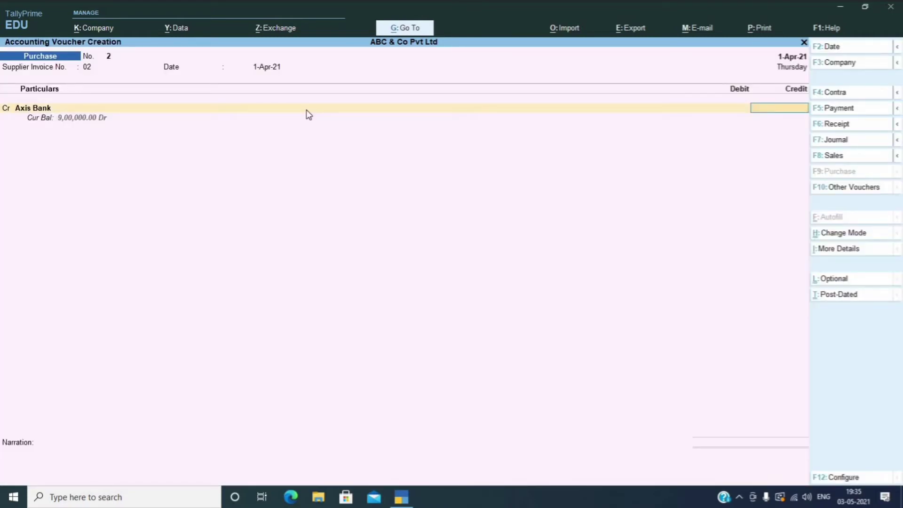
- Credit Axis Bank with 1,00,000 and allocate it as a Cheque dated 1-Apr-21, with cheque range Not Applicable and no instrument number
text(100000)
key(Return)
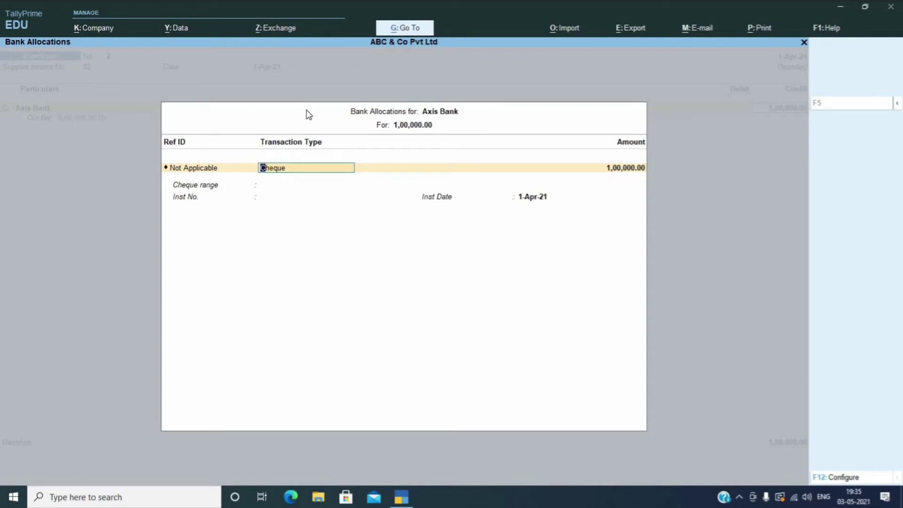
key(Return)
key(Return)
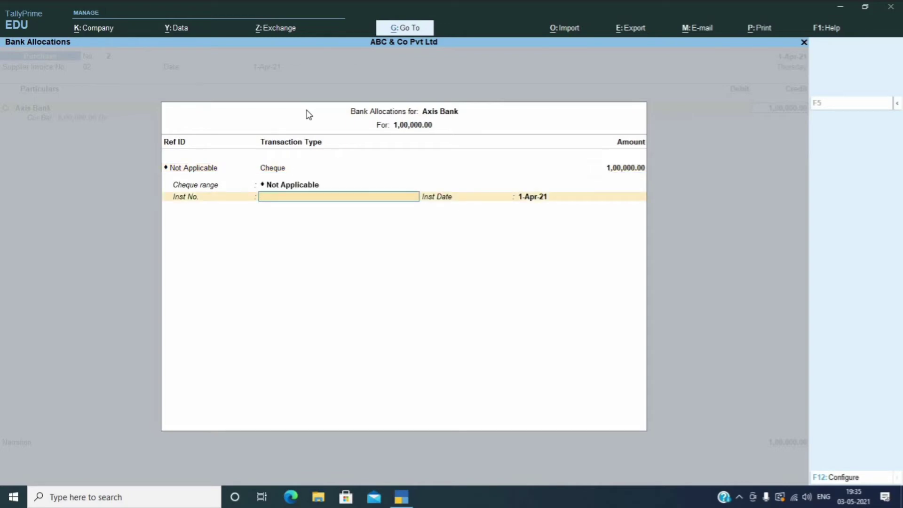
key(Return)
key(Return)
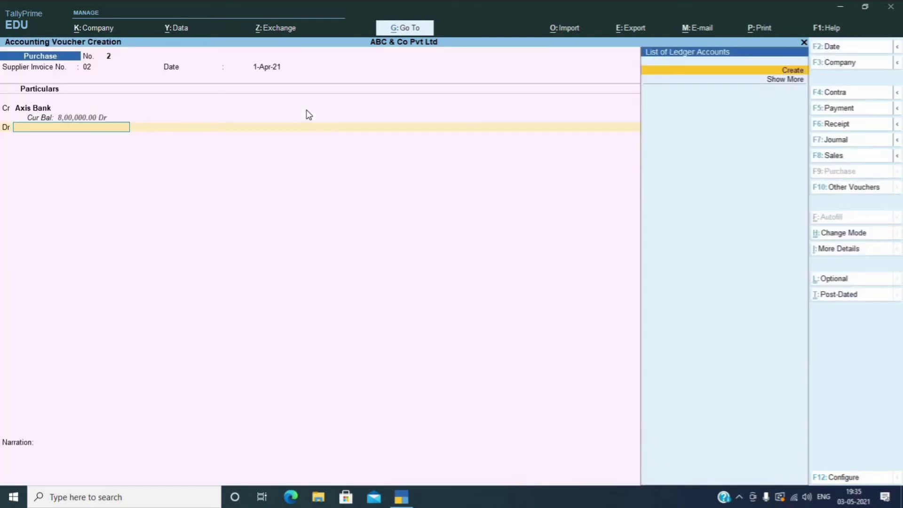
- Begin a debit ledger named Land under Fixed Assets, with no alias and GST set to Applicable
key(alt+c)
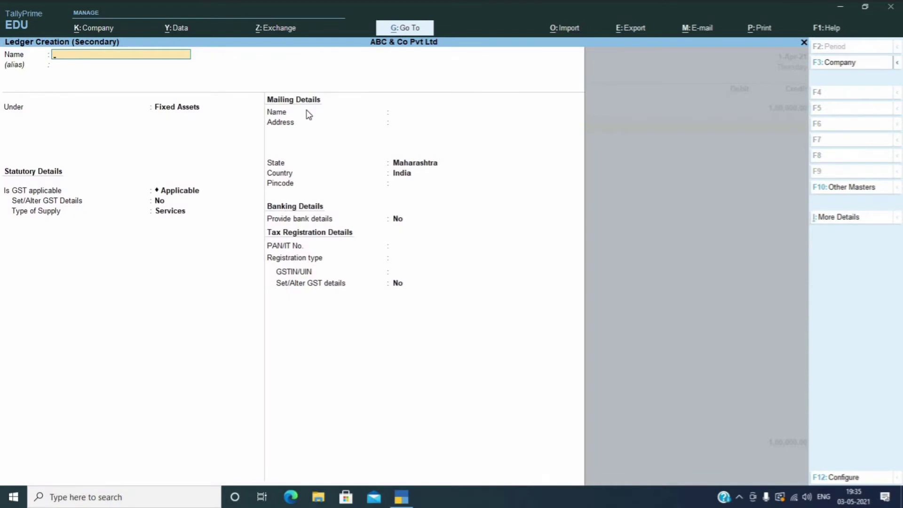
text(Lan)
text(f)
key(BackSpace)
text(d)
key(Return)
key(Return)
key(Return)
key(Return)
key(Return)
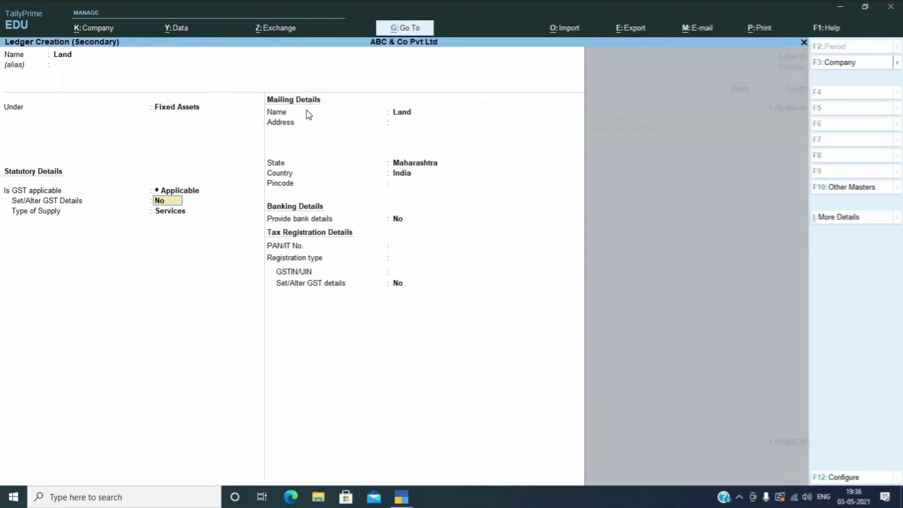
- Leave the Land ledger's remaining GST, mailing, banking and tax details at their defaults and save it
key(Return)
key(Return)
key(Return)
key(Return)
key(Return)
key(Return)
key(Return)
key(Return)
key(Return)
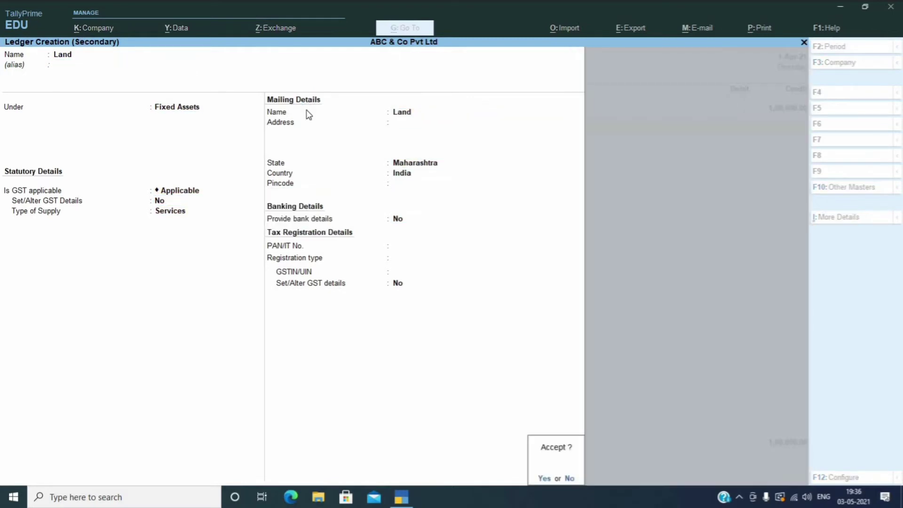
key(Return)
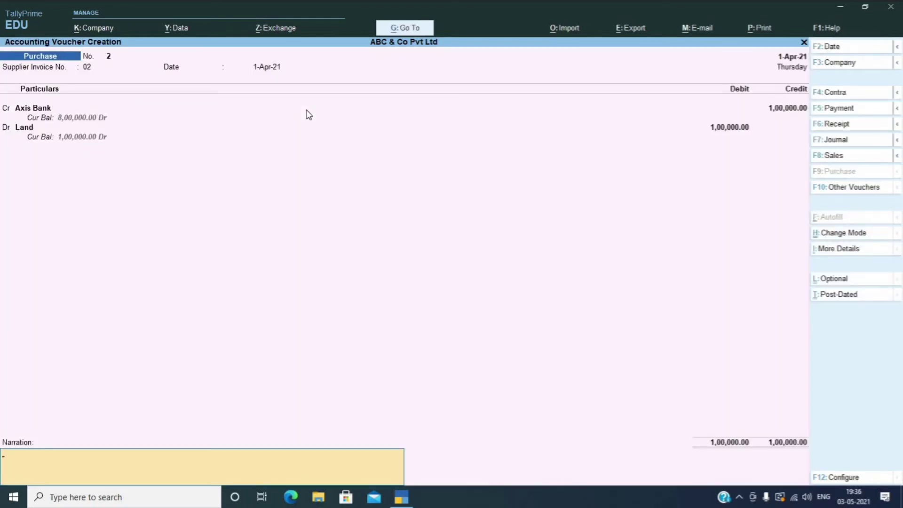
- Keep Land's debit amount of 1,00,000 and save the purchase voucher with a blank narration
key(Escape)
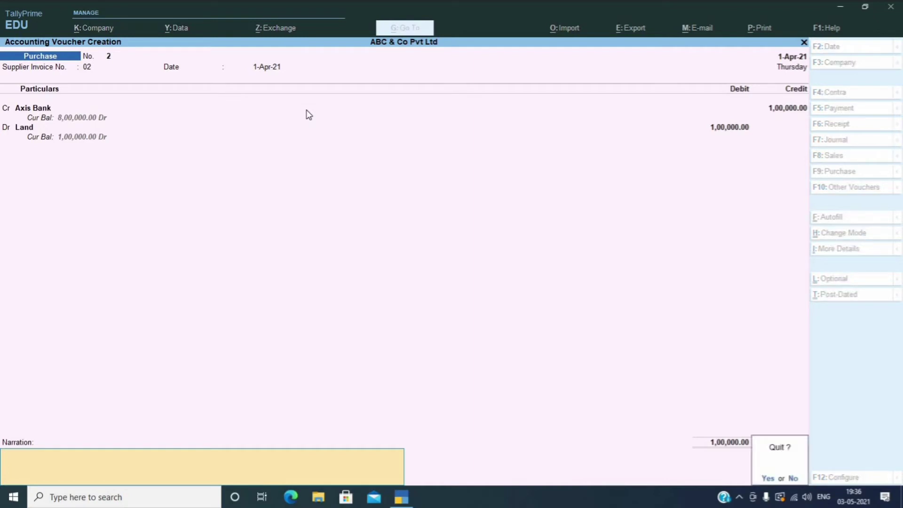
key(n)
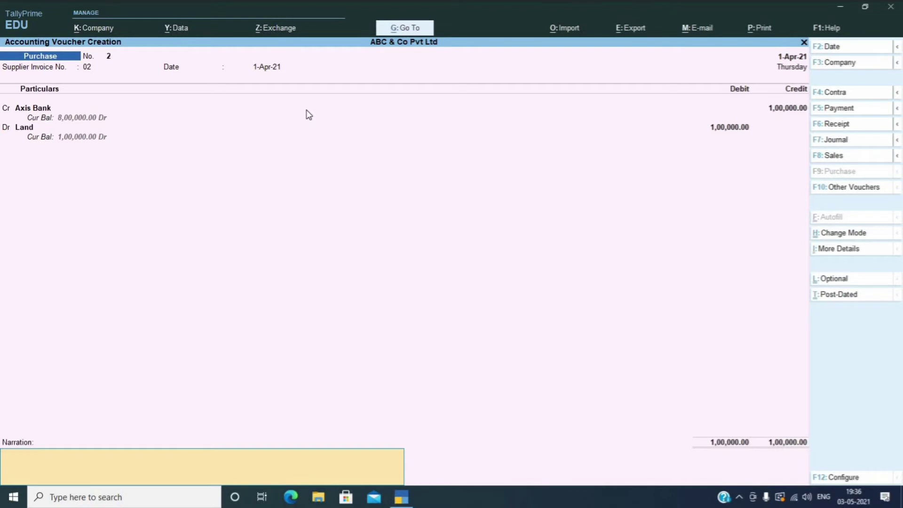
key(BackSpace)
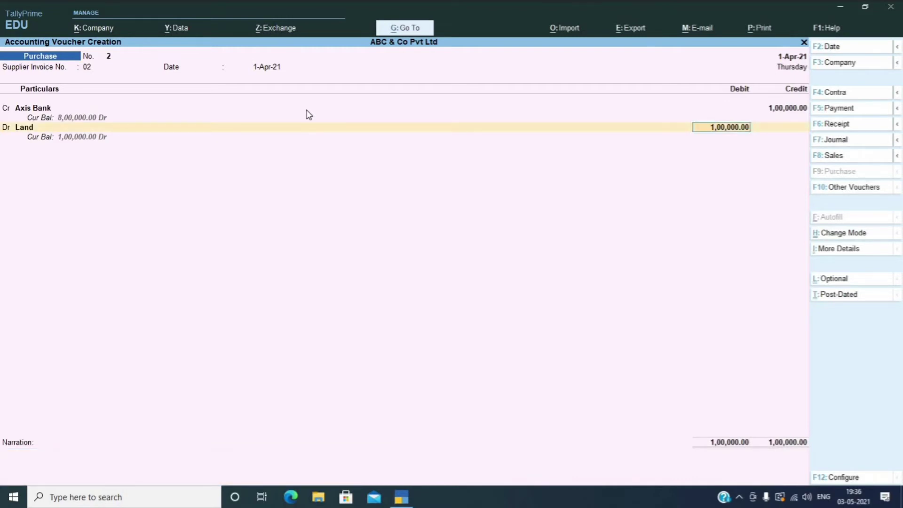
key(Return)
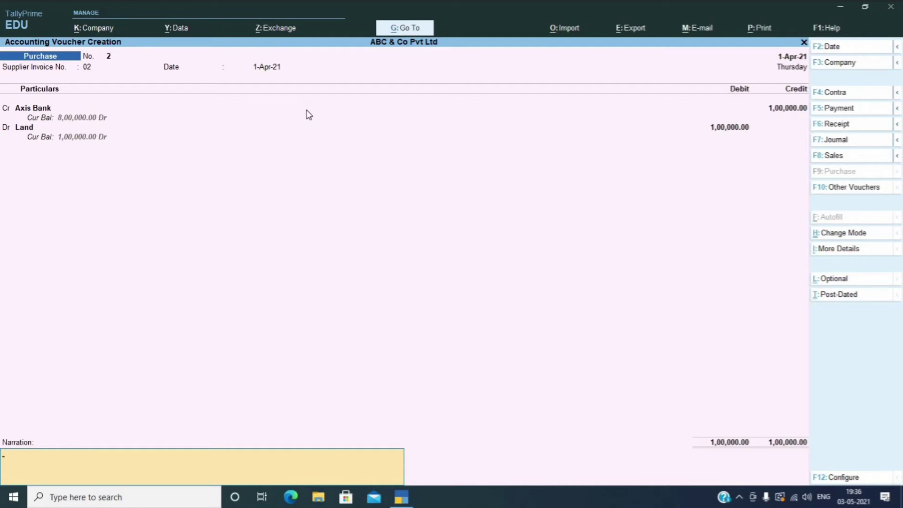
key(Return)
key(y)
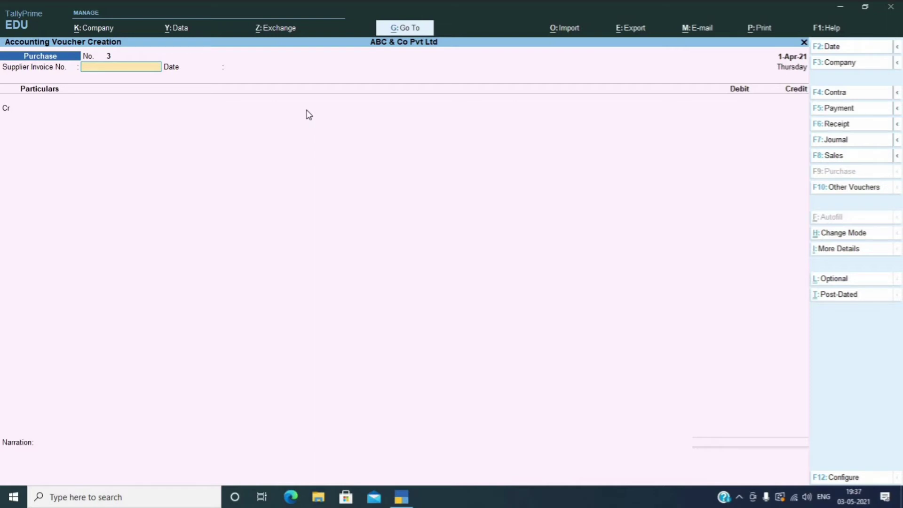
- Start a Contra voucher and credit Axis Bank with 5,000
key(F4)
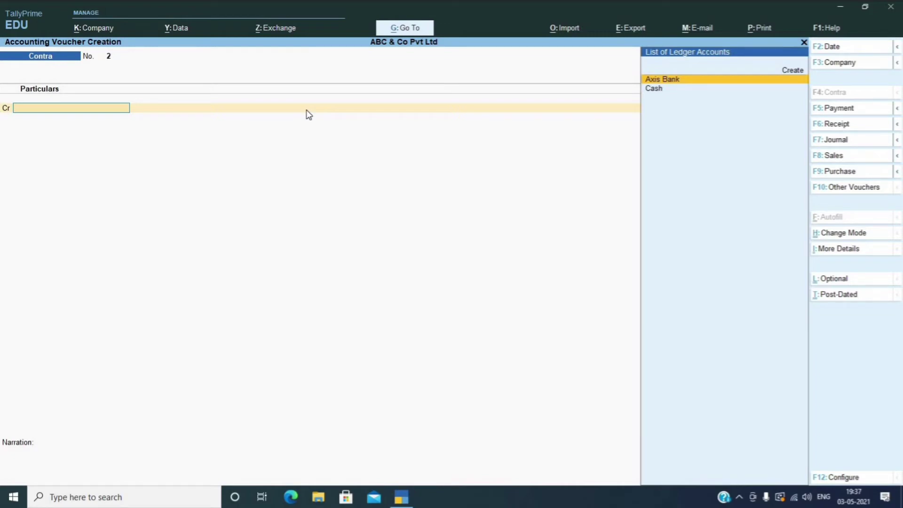
key(Return)
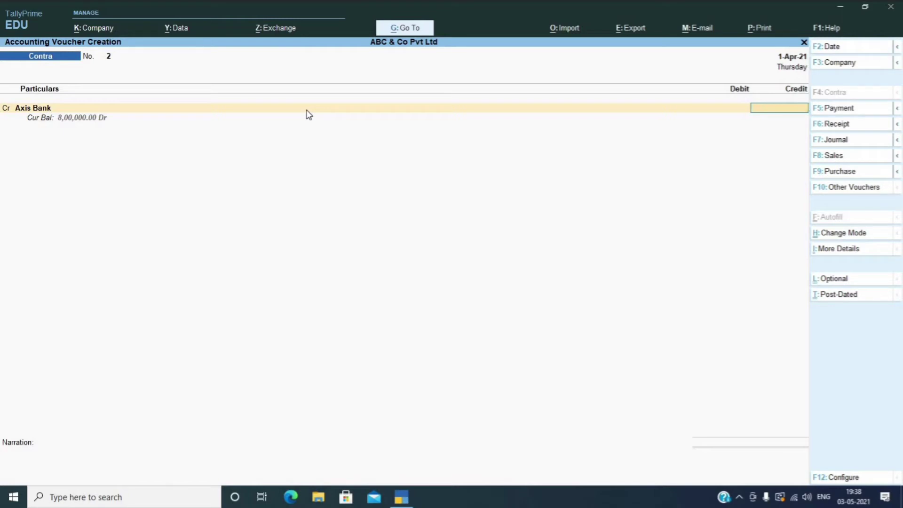
text(5000)
key(Return)
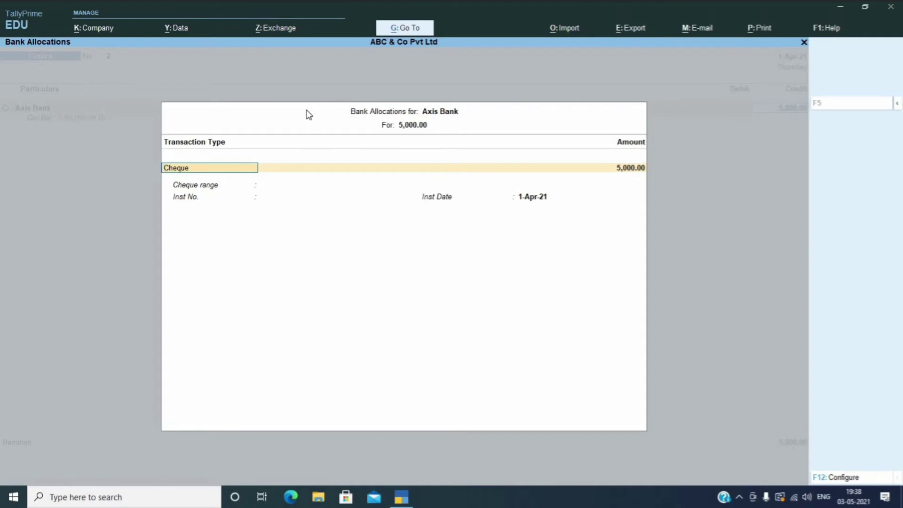
- Change the transaction type of the Axis Bank allocation to Others
key(BackSpace)
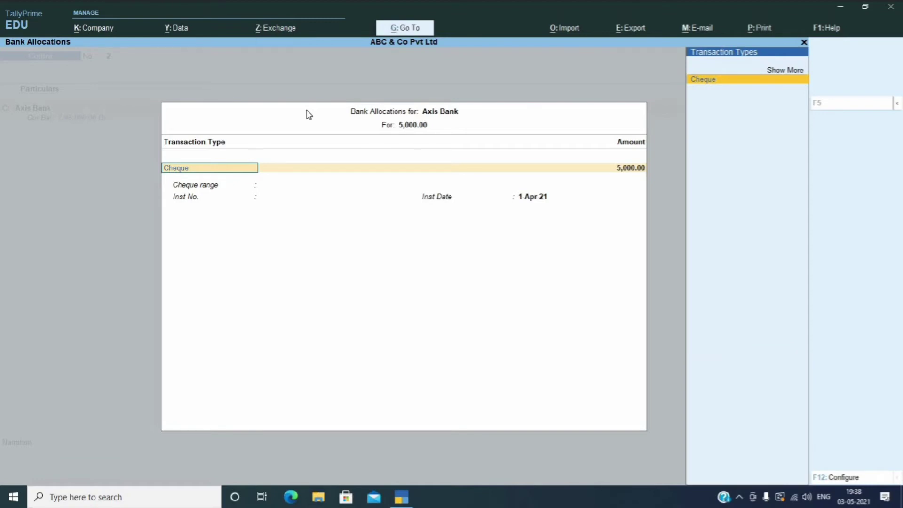
key(BackSpace)
key(BackSpace)
key(BackSpace)
key(BackSpace)
key(BackSpace)
key(BackSpace)
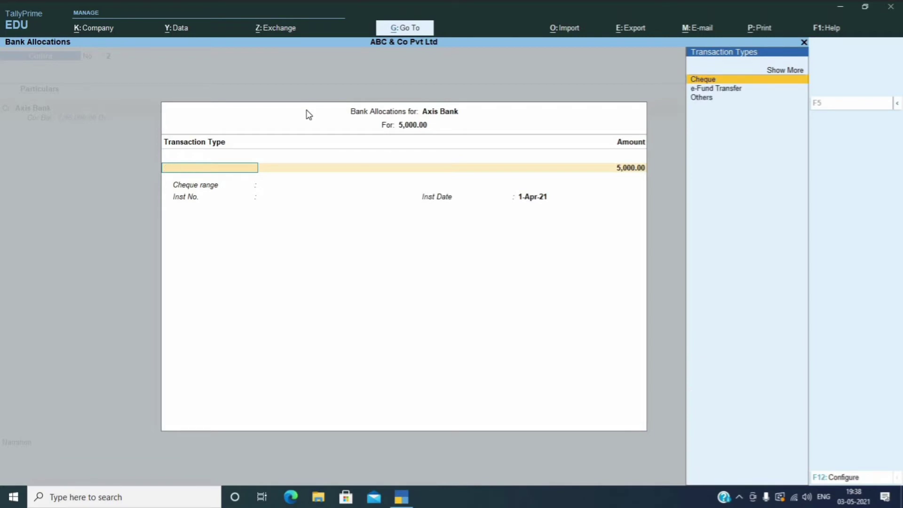
key(Down)
key(Down)
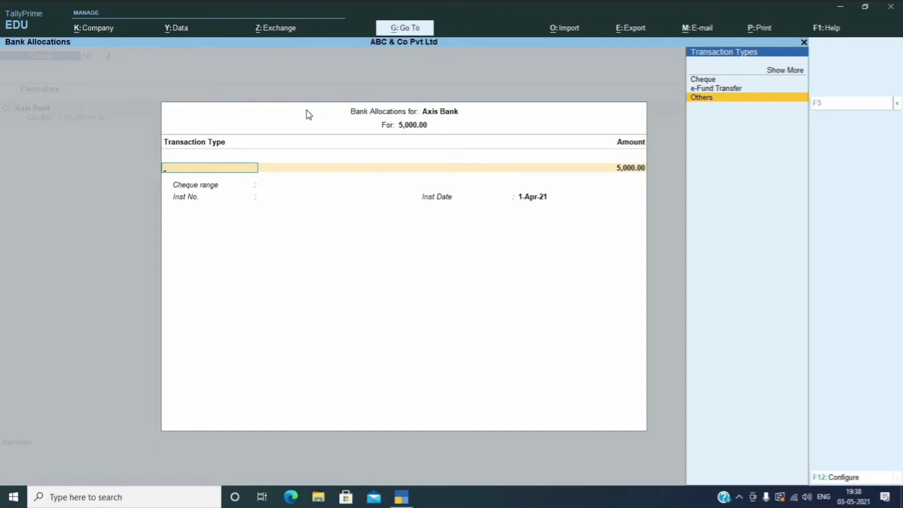
key(Up)
key(Down)
key(Return)
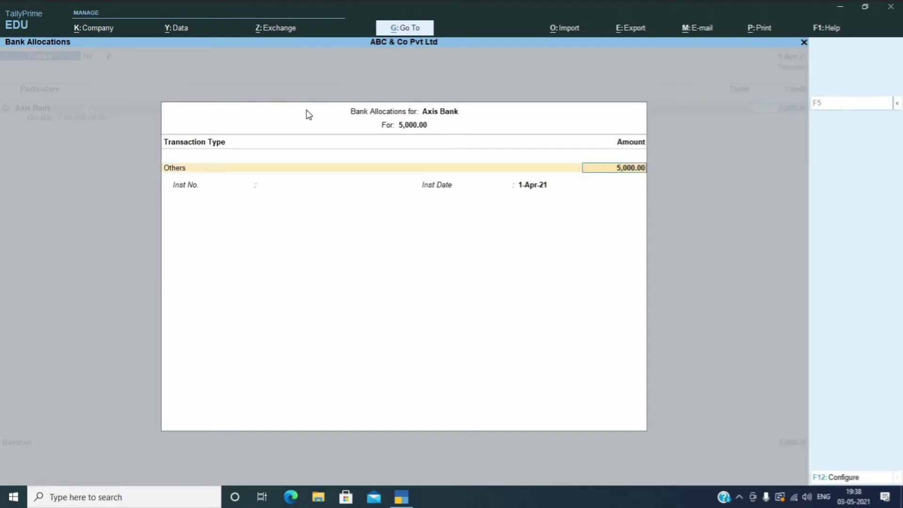
- Complete the bank allocation for 5,000 with a blank instrument number and instrument date 1-Apr-21
key(Return)
key(Return)
key(Return)
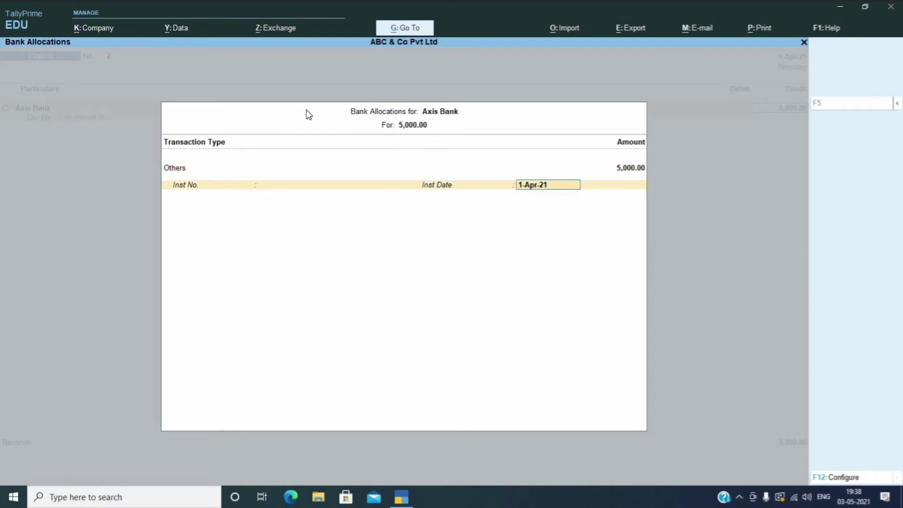
key(Return)
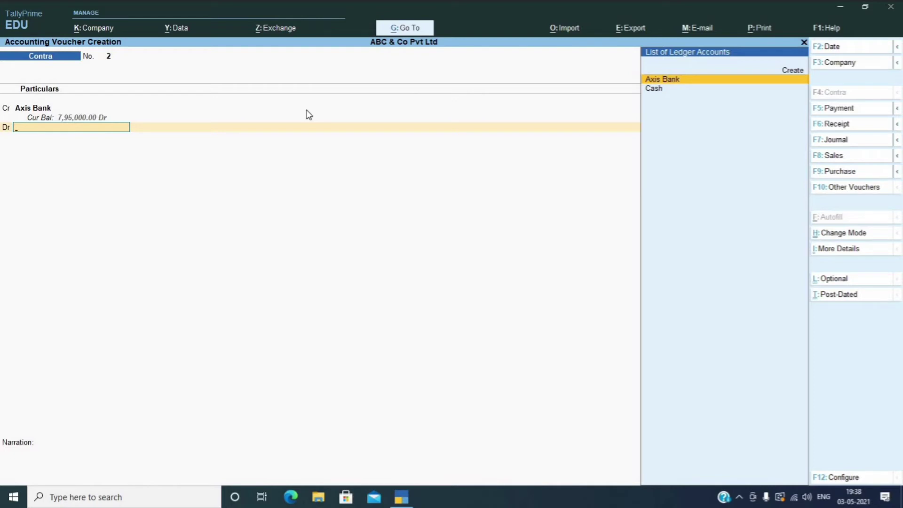
- Debit Cash with 5,000 in the Contra voucher and save it with a blank narration
key(Down)
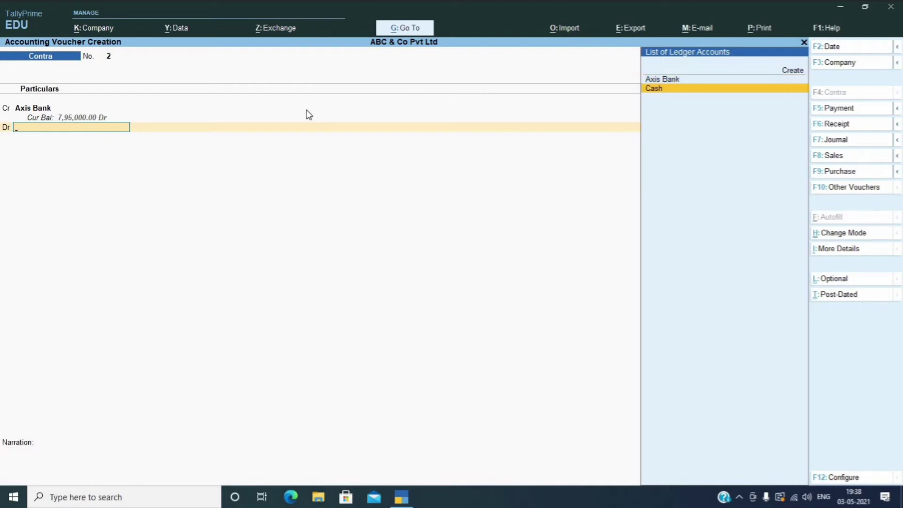
key(Return)
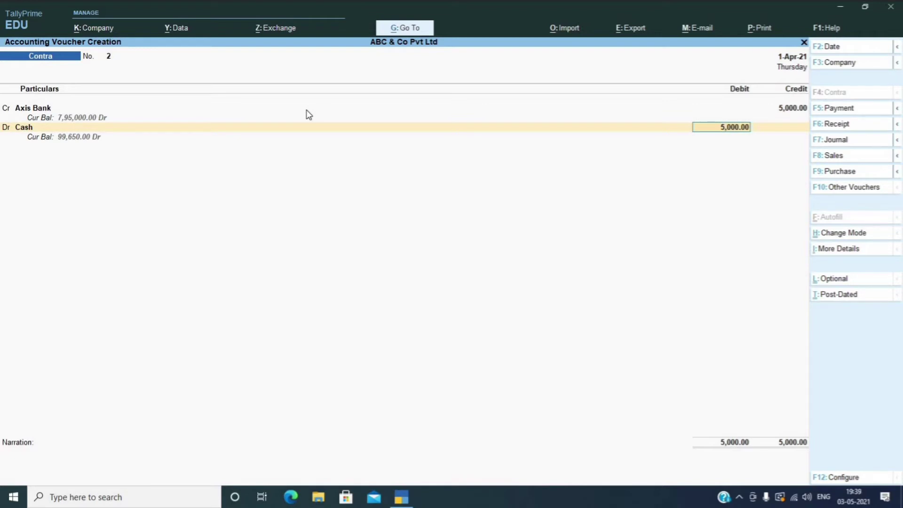
key(Return)
key(Return)
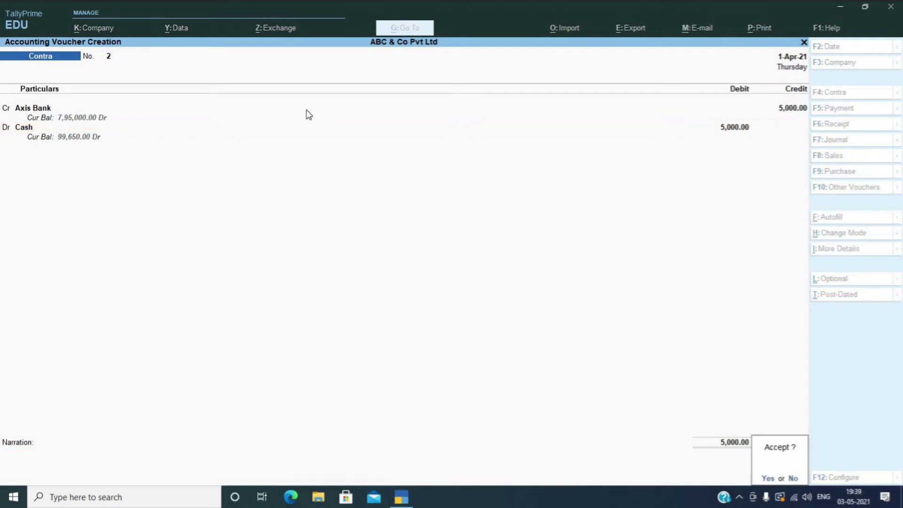
key(Return)
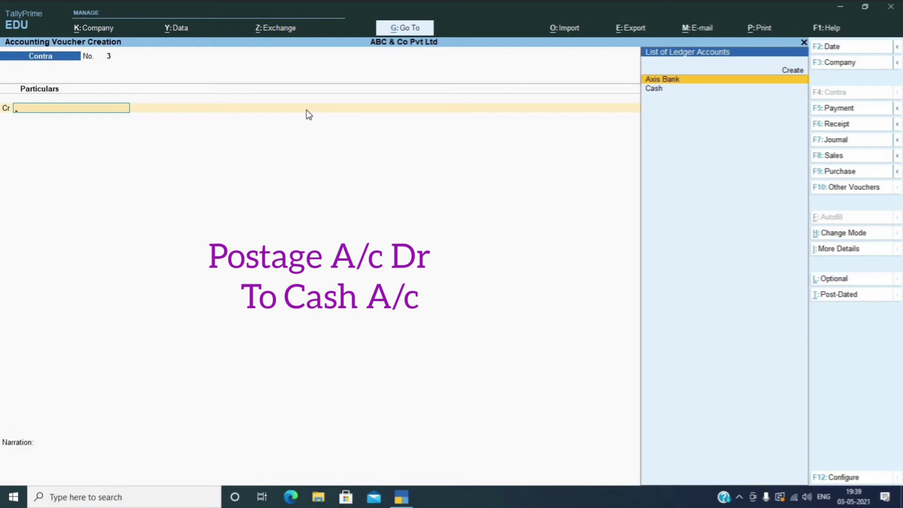
- Start a Payment voucher and begin a new ledger named Postage with no alias for its debit line
key(F5)
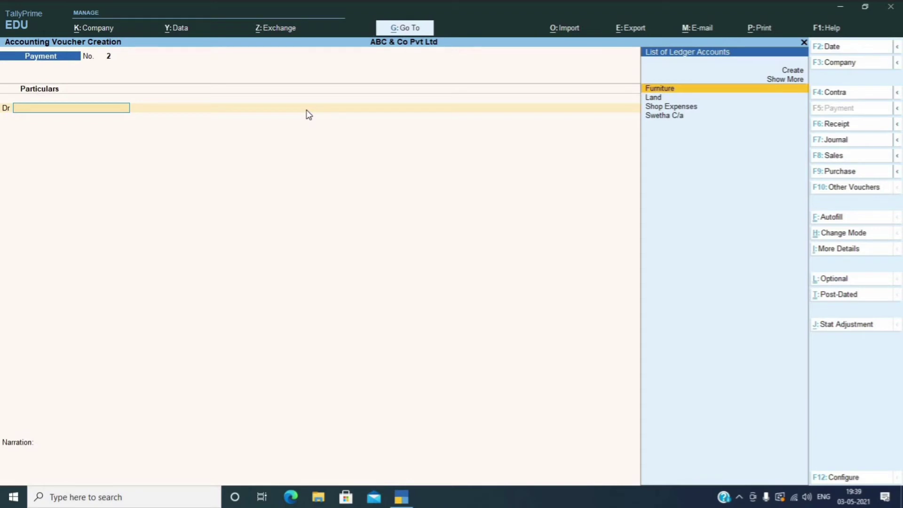
key(Up)
key(Up)
key(Return)
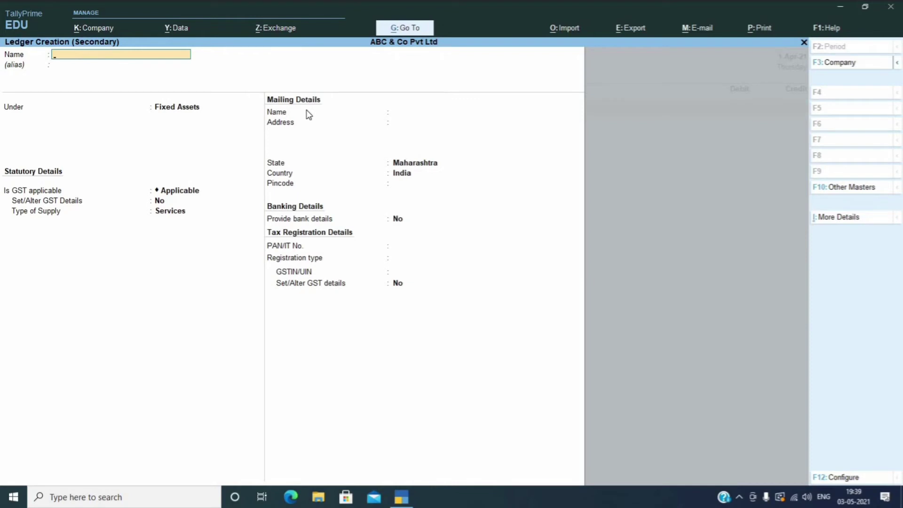
text(Postage)
key(Return)
key(Return)
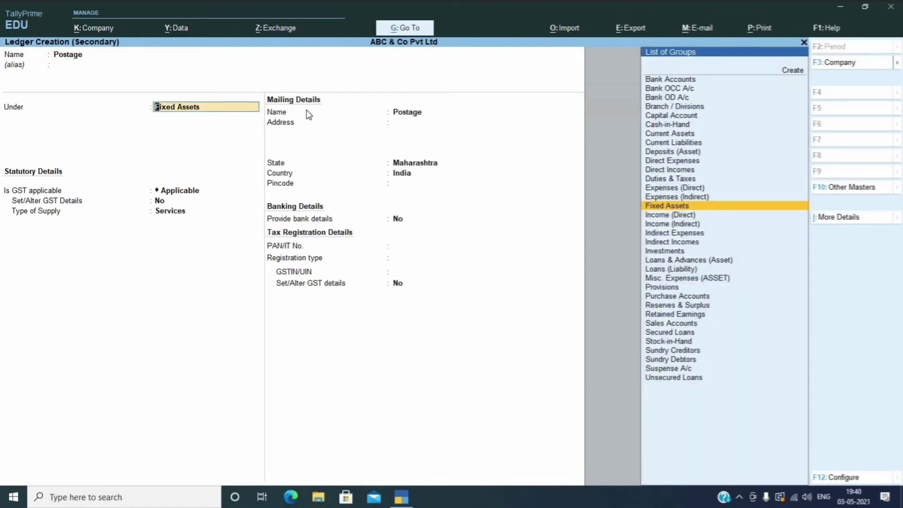
- Place the Postage ledger under Expenses (Direct) with ledger type Not Applicable, and save it
text(E)
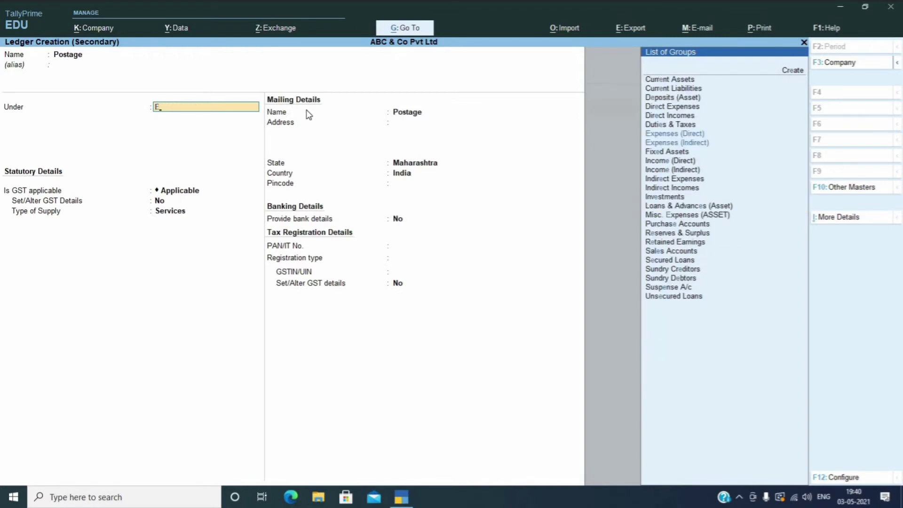
key(Down)
key(Down)
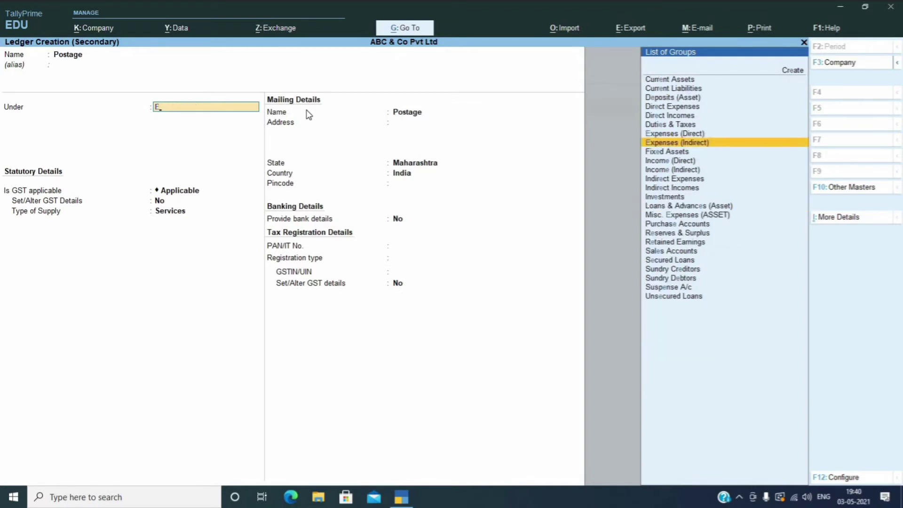
key(Up)
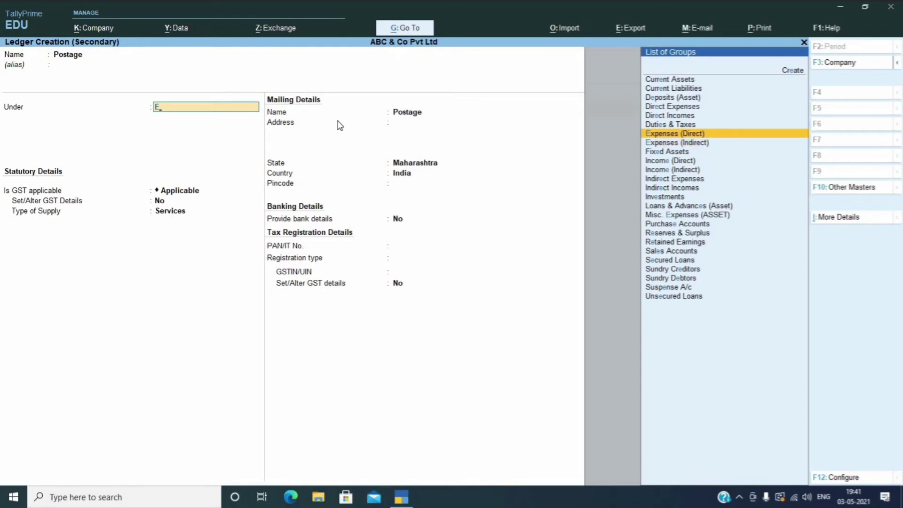
key(Return)
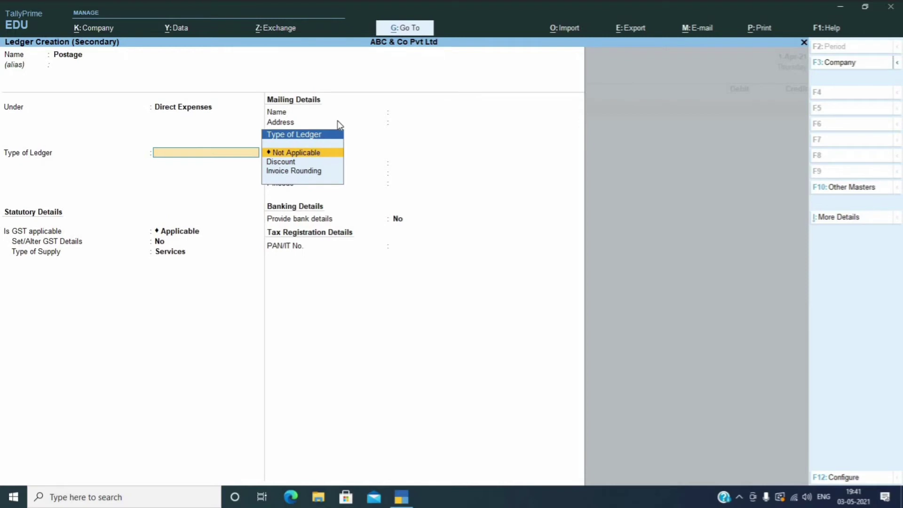
key(Return)
key(Return)
key(Return)
key(Return)
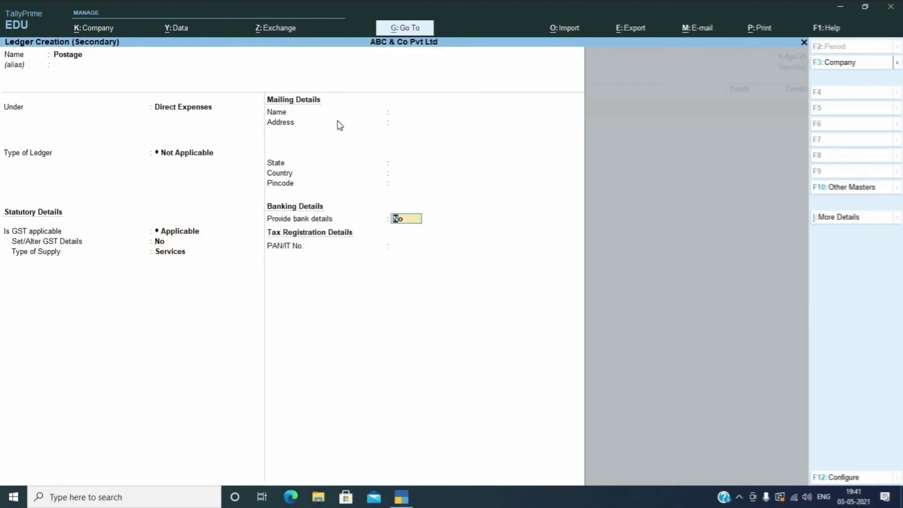
key(ctrl+a)
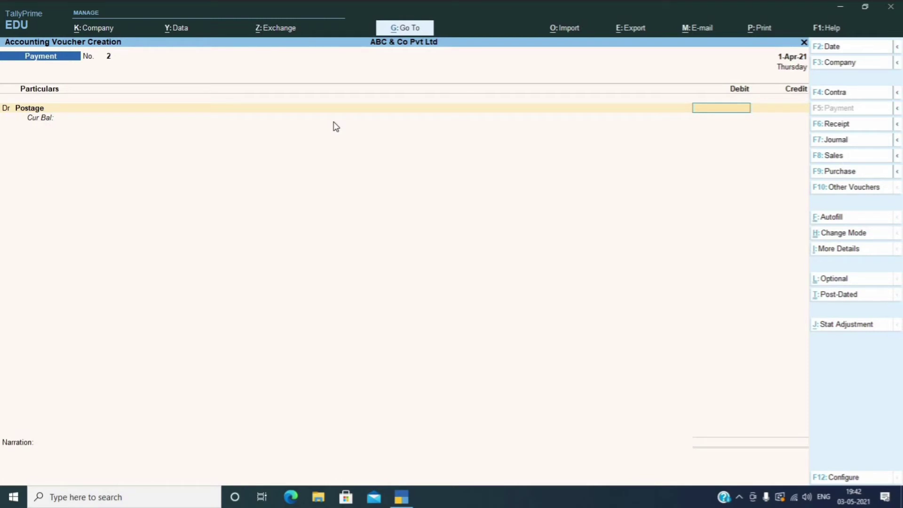
- Debit Postage with 100 and choose Cash as the credit ledger of the Payment voucher
text(100)
key(Return)
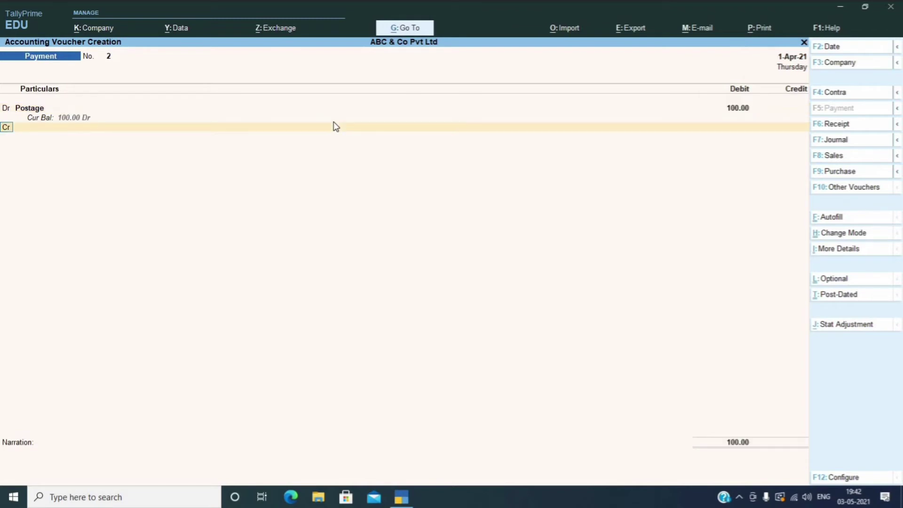
key(Return)
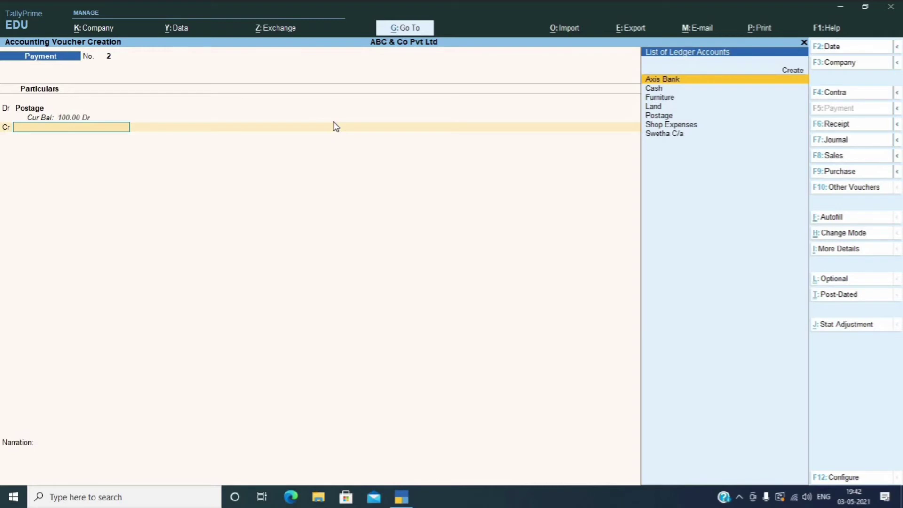
key(Down)
key(Return)
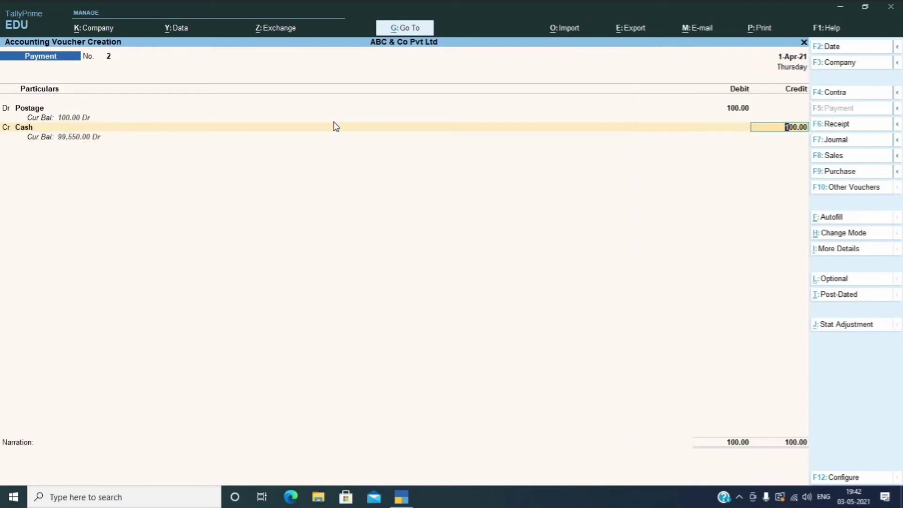
- Keep Cash's credit amount of 100 and save the Payment voucher with a blank narration
key(Return)
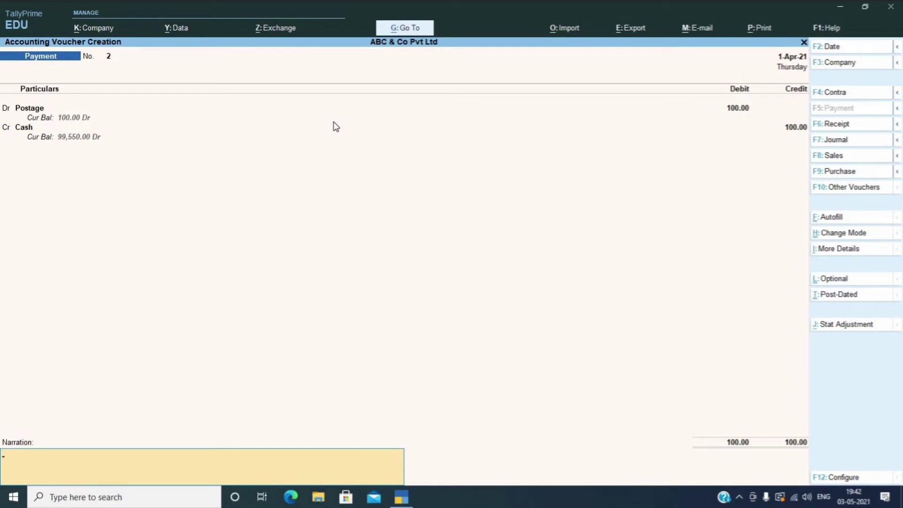
key(Return)
key(Return)
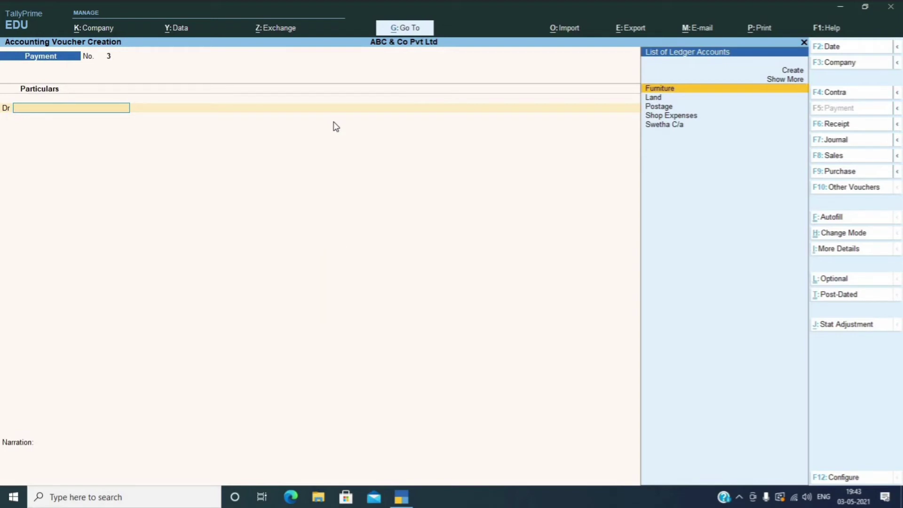
- Start a Receipt voucher and credit the owner's capital account (C/a) with 1,00,000
key(F6)
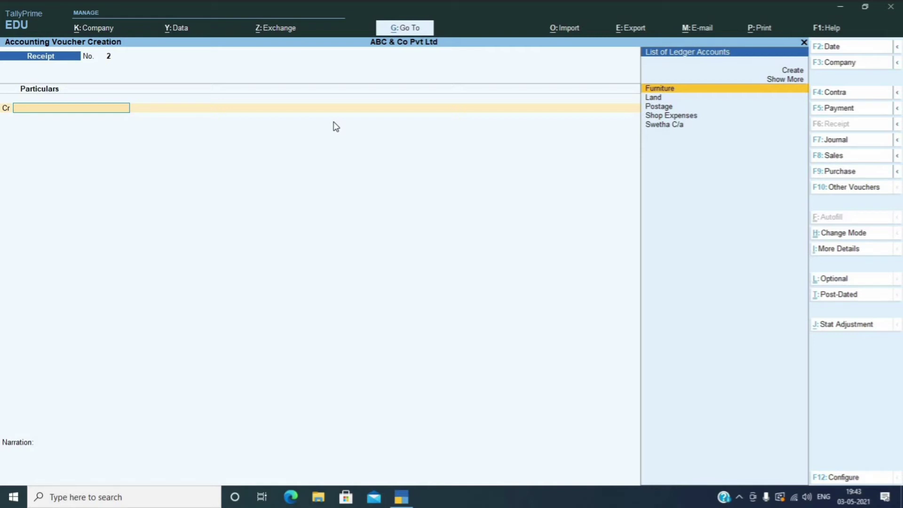
key(Down)
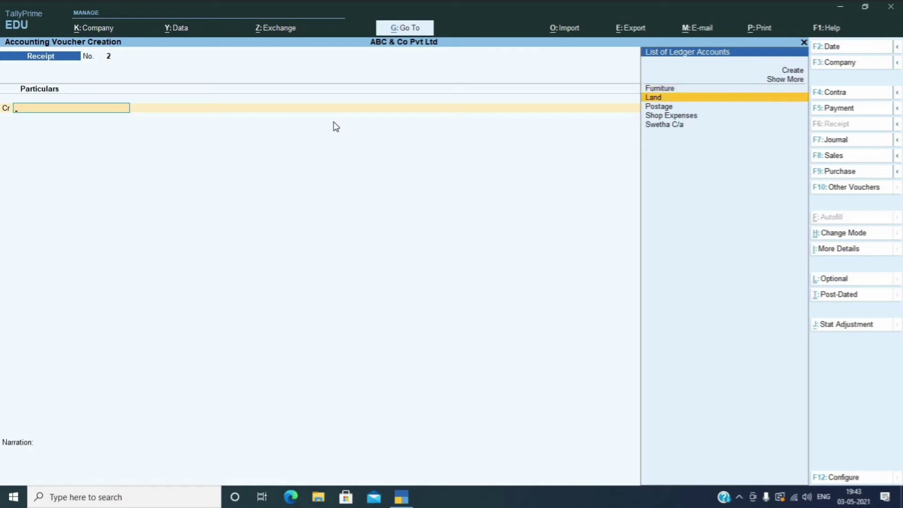
key(Down)
key(Down)
key(Down)
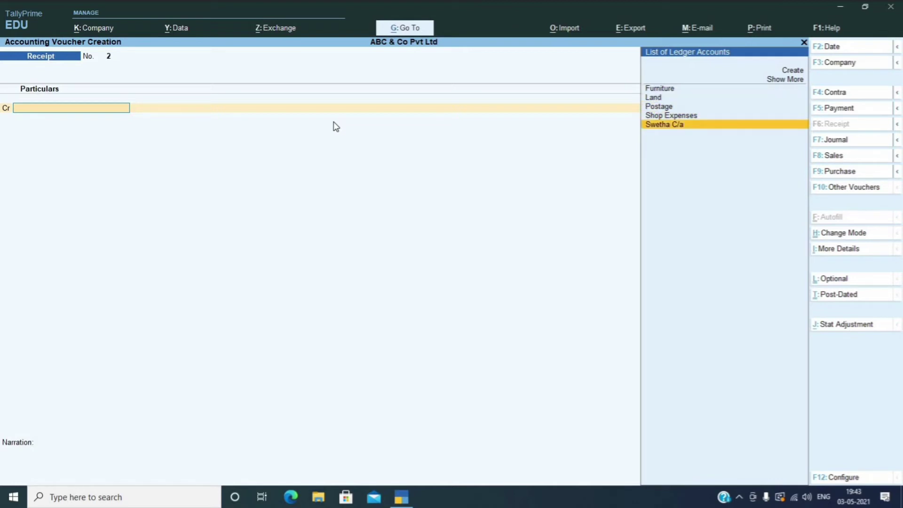
key(Return)
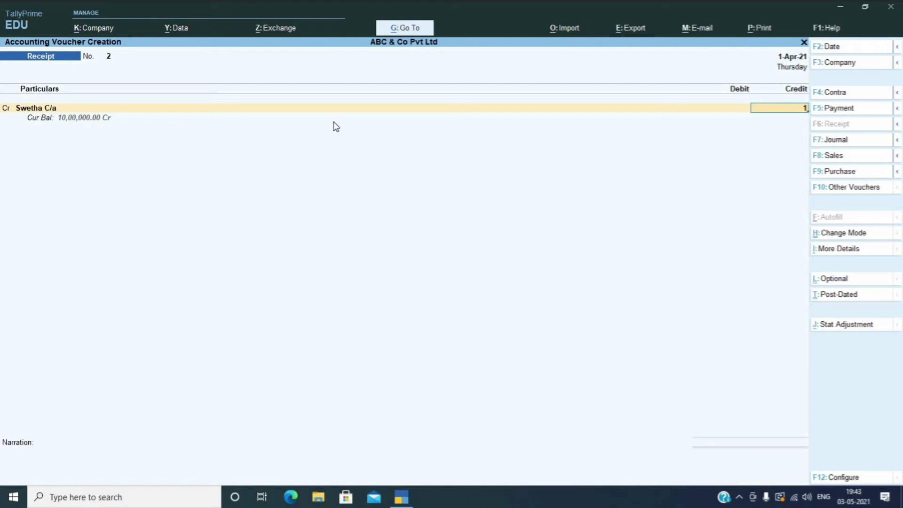
text(00000)
key(Return)
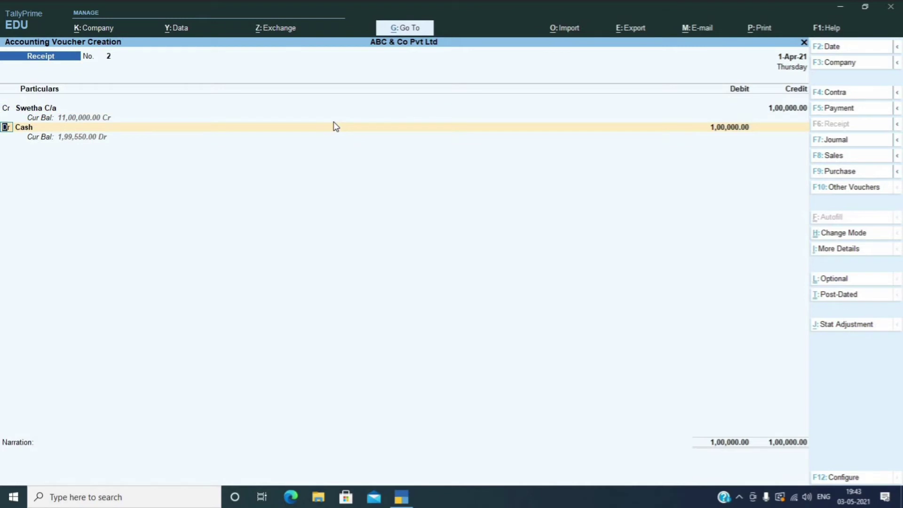
- Keep Cash as the debit ledger with 1,00,000 and save the Receipt voucher with a blank narration
key(Return)
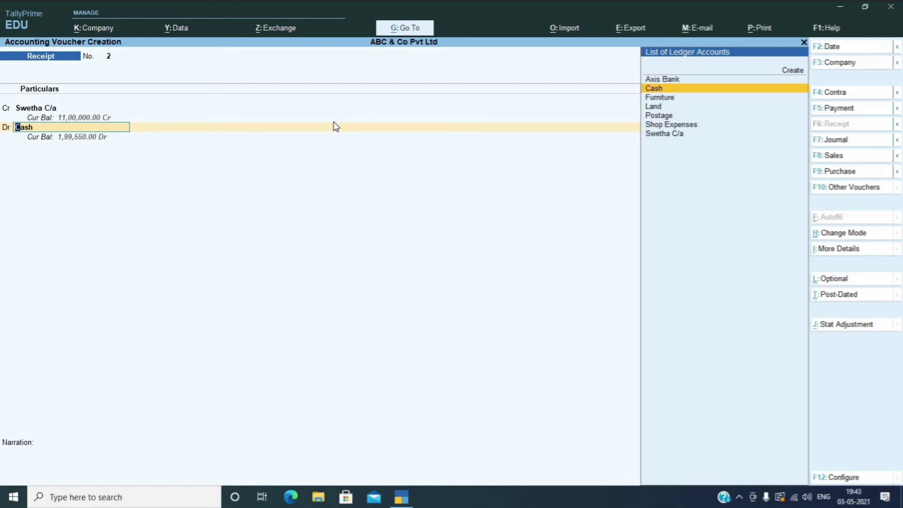
key(Return)
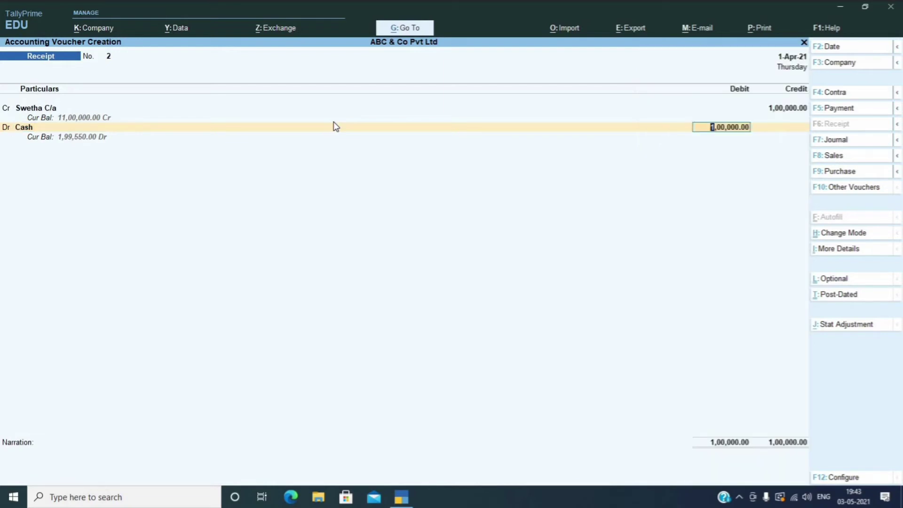
key(Return)
key(Return)
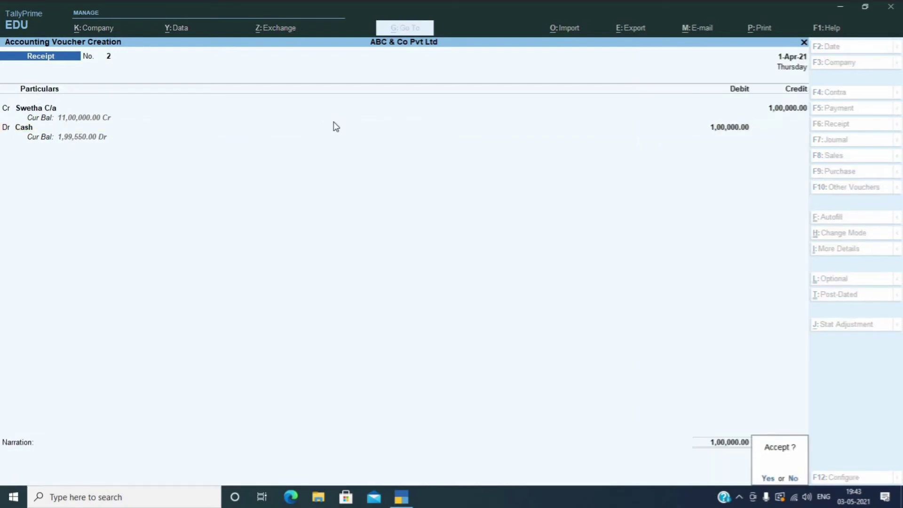
key(Return)
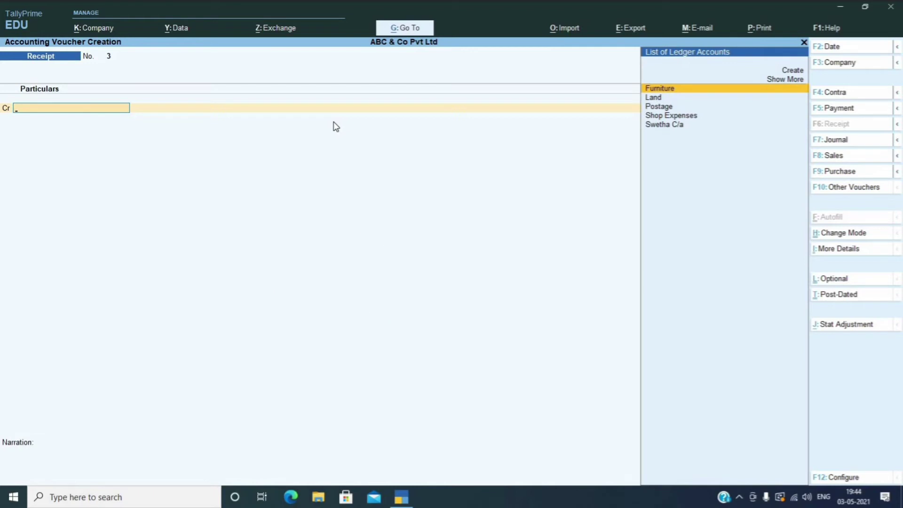
- Start a Payment voucher and begin a new debit ledger named with the owner's name followed by "Drawings"
key(F5)
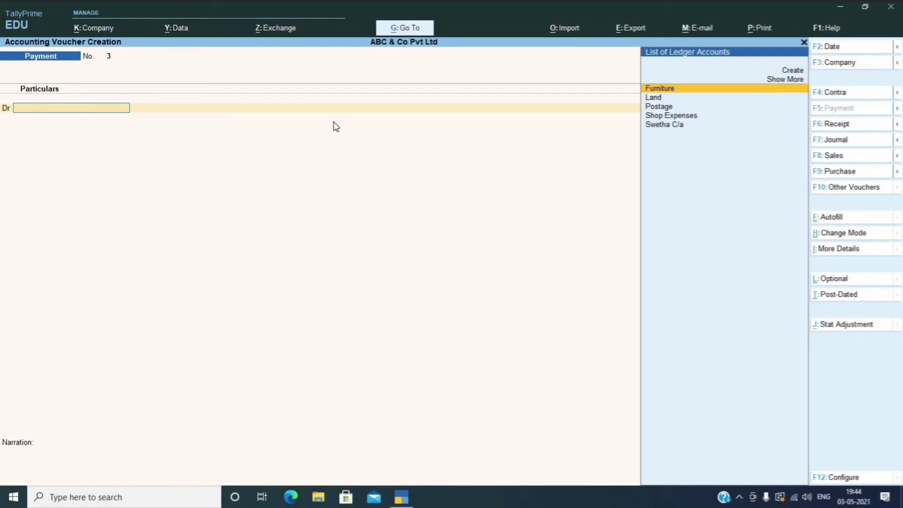
key(Up)
key(Up)
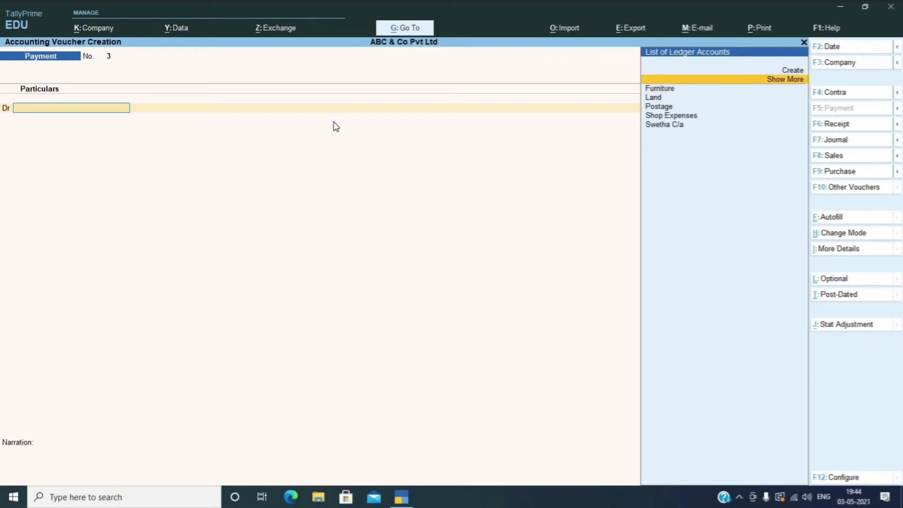
key(Return)
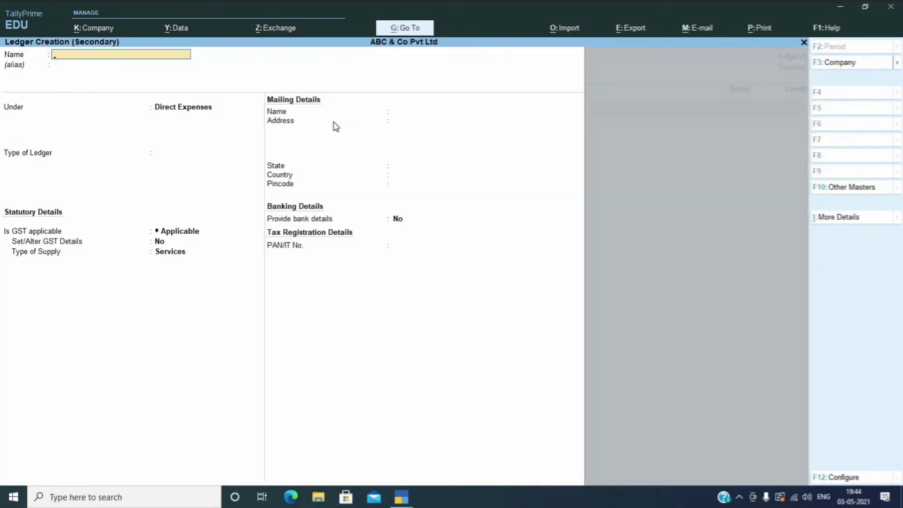
text(Swetha Drawings)
key(Return)
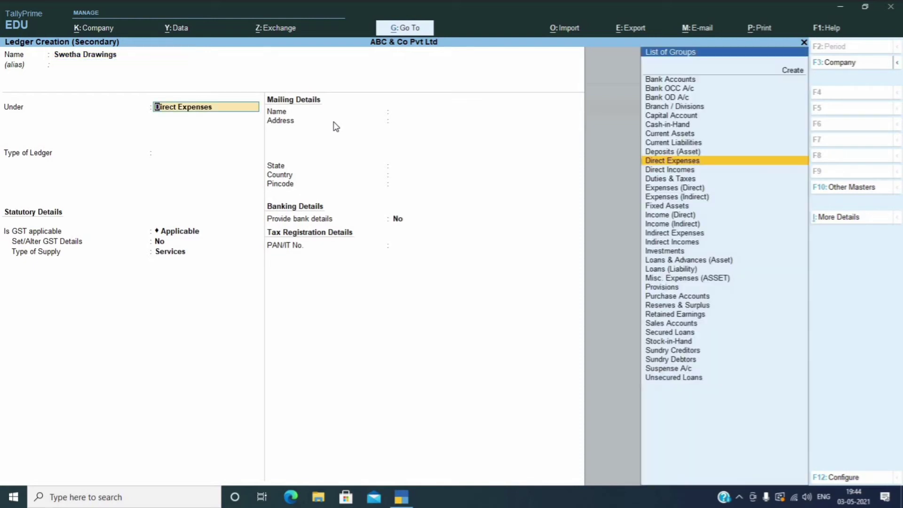
text(D)
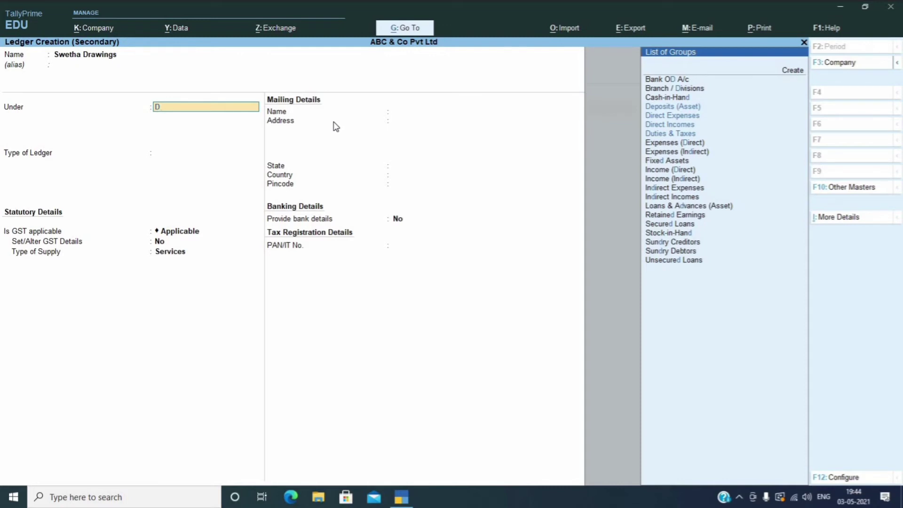
text(r)
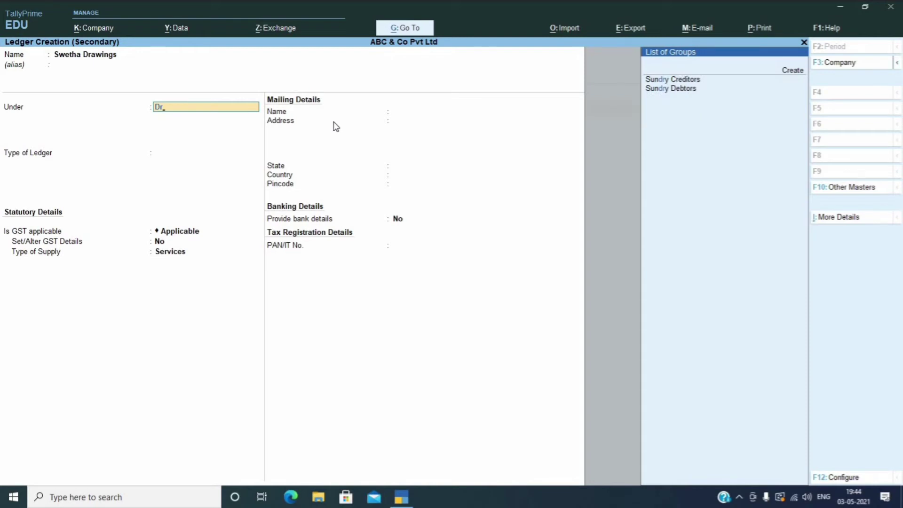
key(BackSpace)
key(BackSpace)
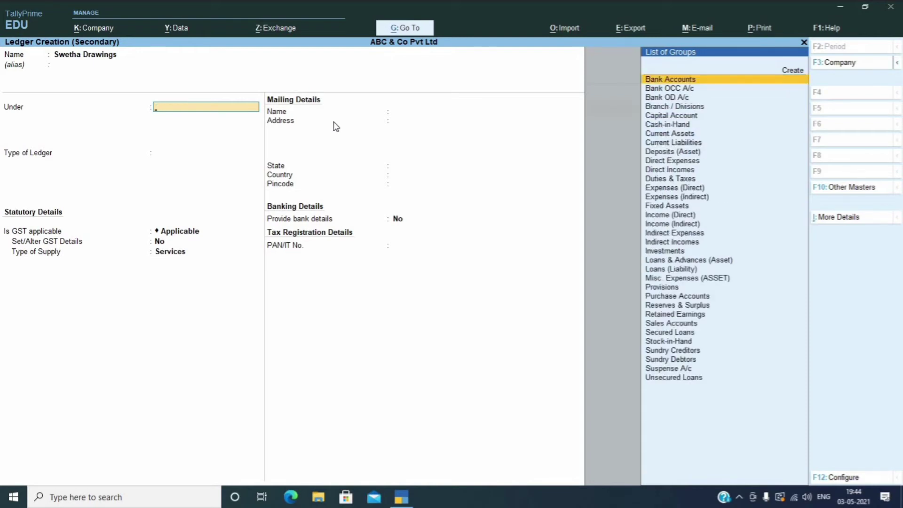
text(D)
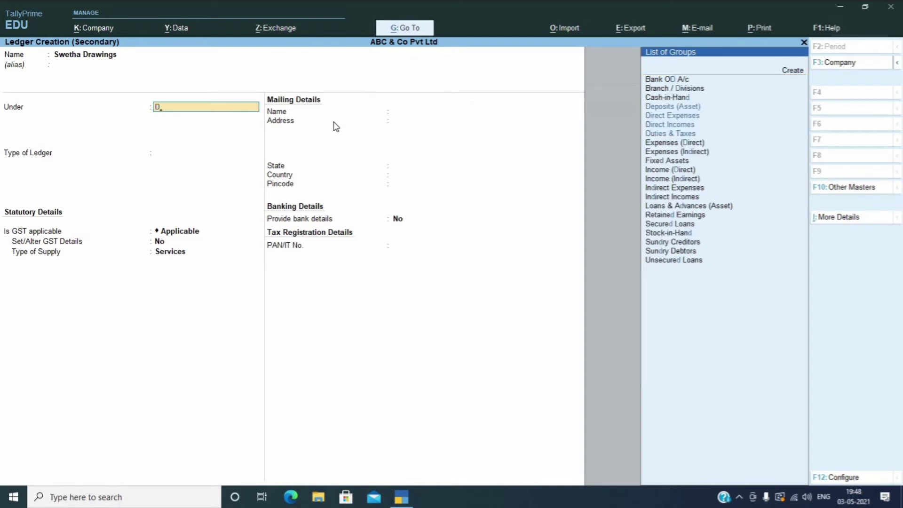
key(BackSpace)
- Group the owner's drawings ledger under Capital Account and save it with the remaining details left at their defaults
text(Ca)
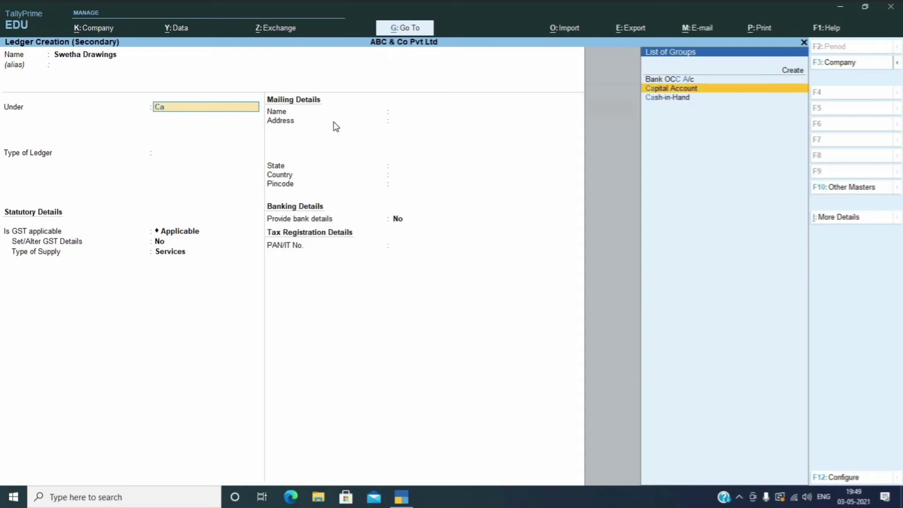
key(Return)
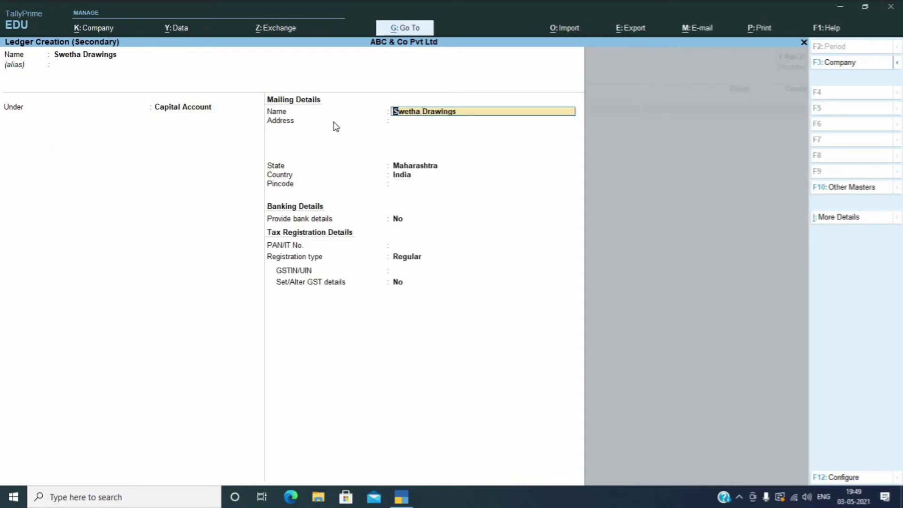
key(Return)
key(Return)
key(Return)
key(Return)
key(Return)
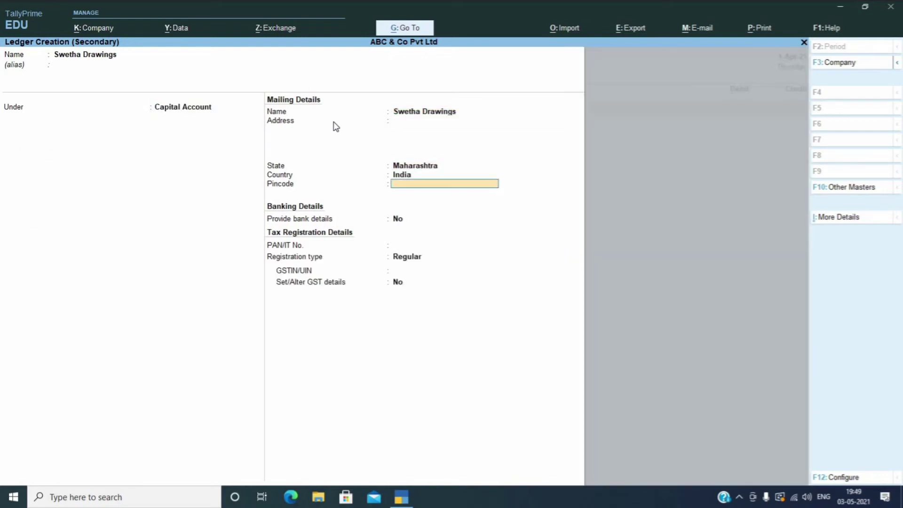
key(Return)
key(Return)
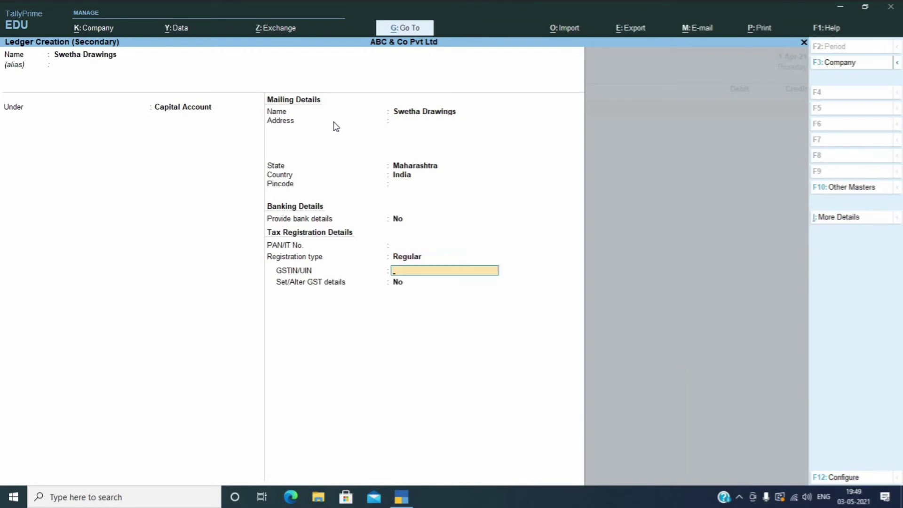
key(Return)
key(Return)
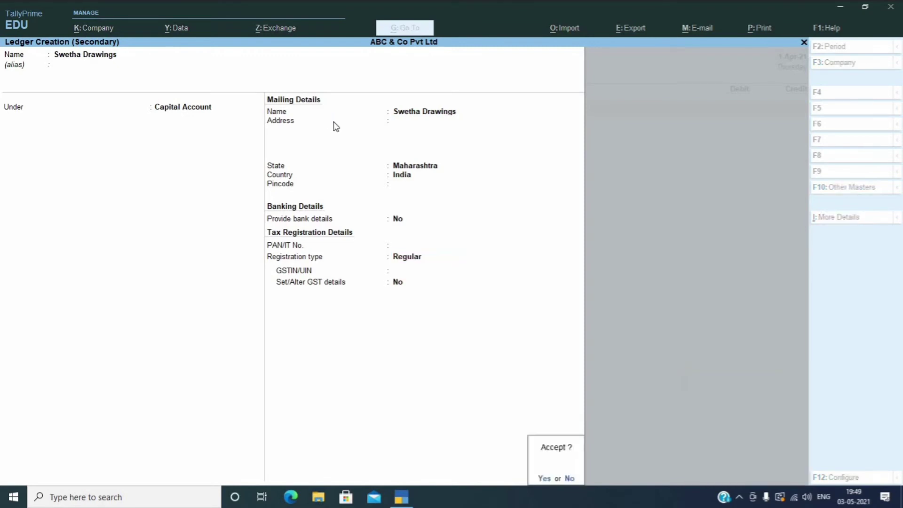
key(Return)
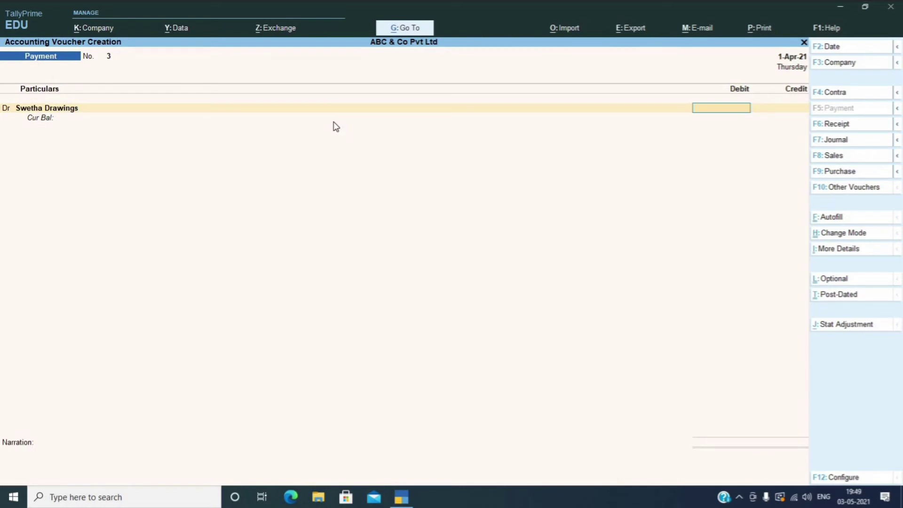
- Debit the owner's drawings ledger with 2,000 against Cash and save the Payment voucher with a blank narration
text(2000)
key(Return)
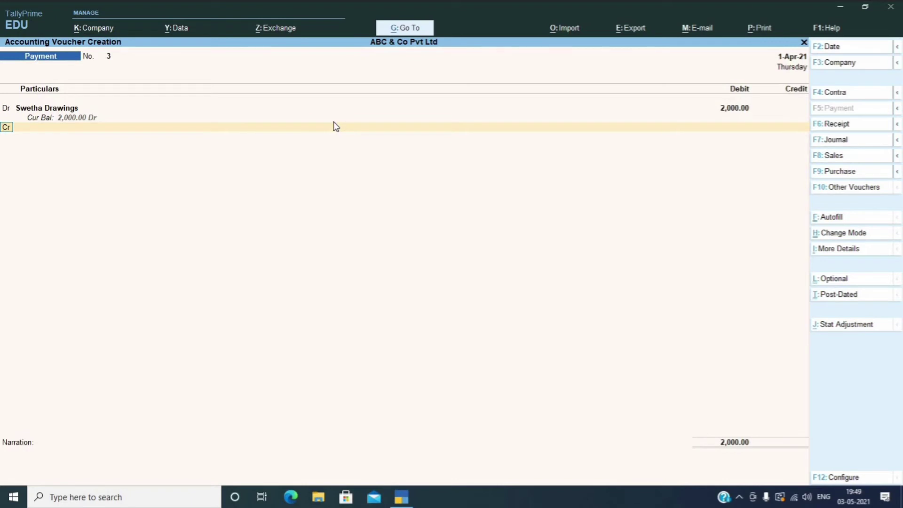
key(Return)
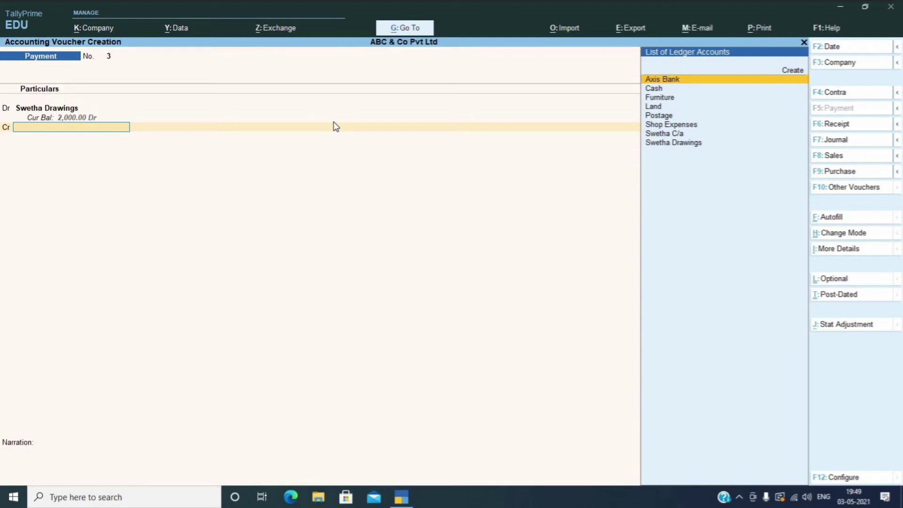
key(Down)
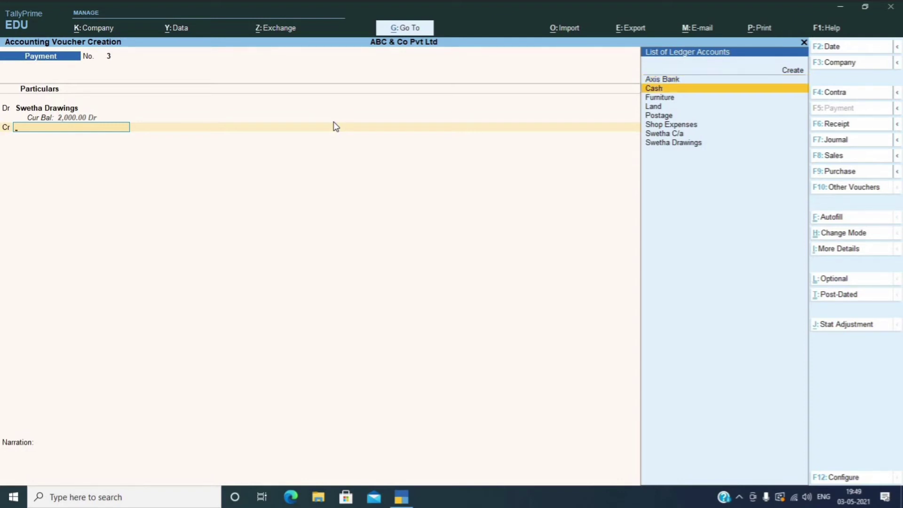
key(Return)
key(Return)
key(Return)
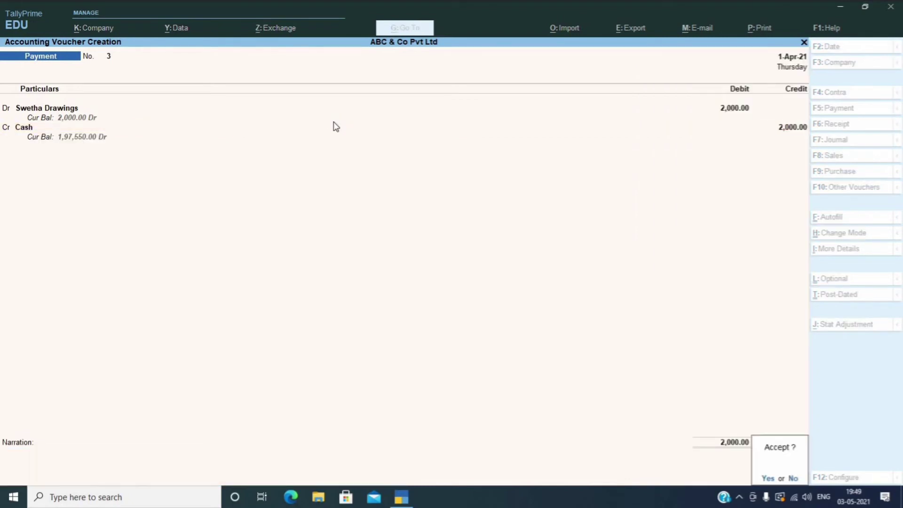
key(Return)
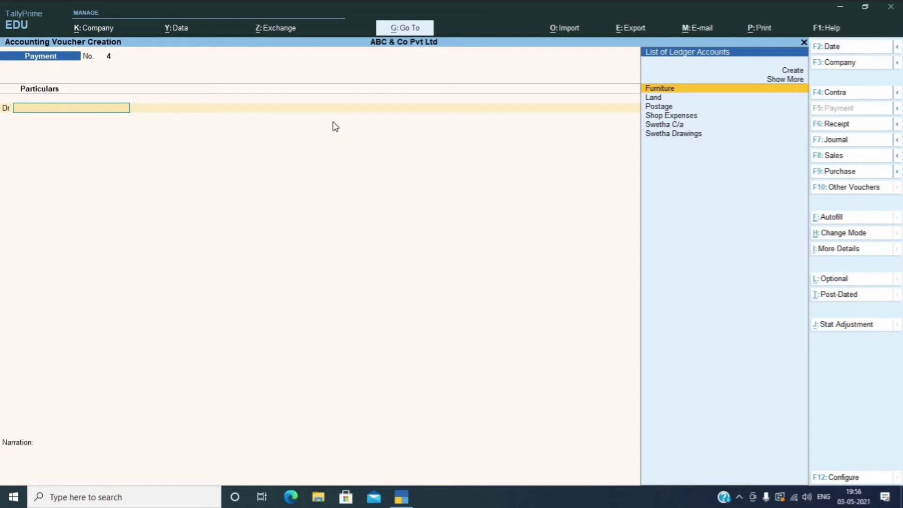
- Begin a new debit ledger named Salaries, with no alias, from the blank Payment voucher
key(Up)
key(Up)
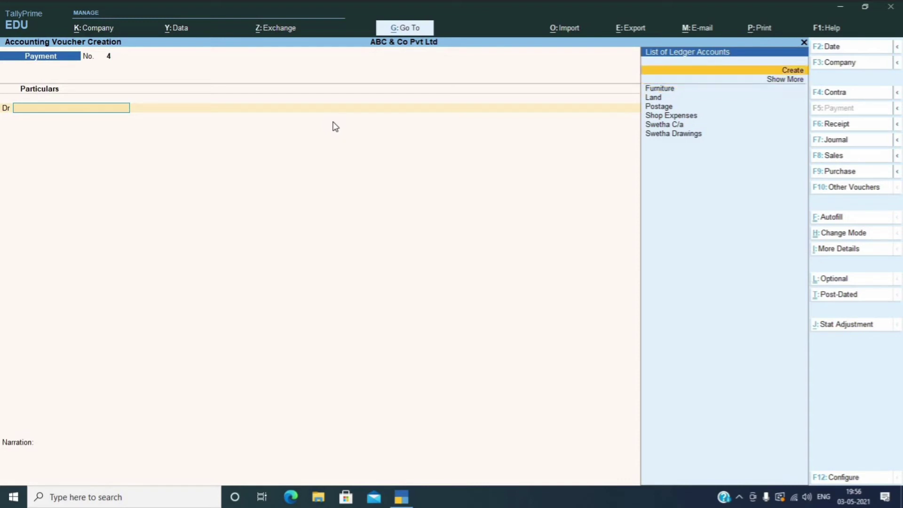
key(Return)
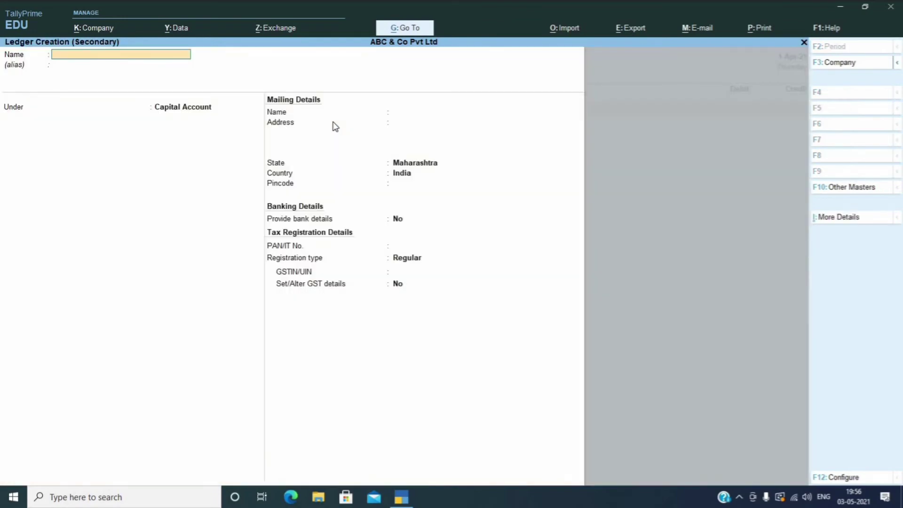
text(Salaries)
key(Return)
key(Return)
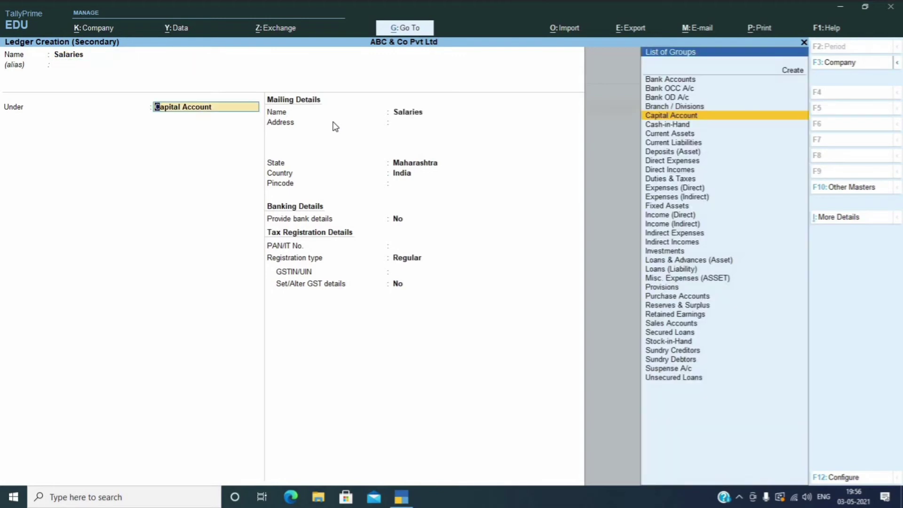
- Group the Salaries ledger under Direct Expenses with ledger type Not Applicable and save it with the remaining defaults
text(Di)
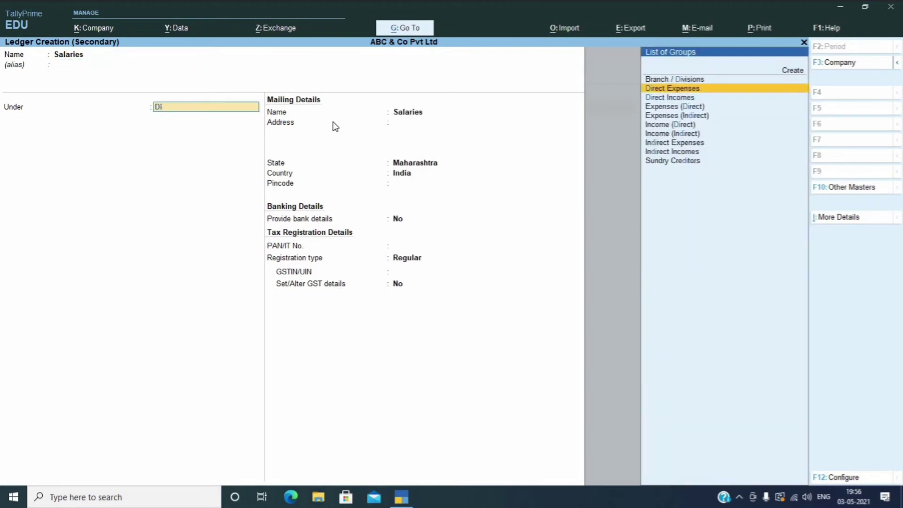
key(Down)
key(Up)
key(Return)
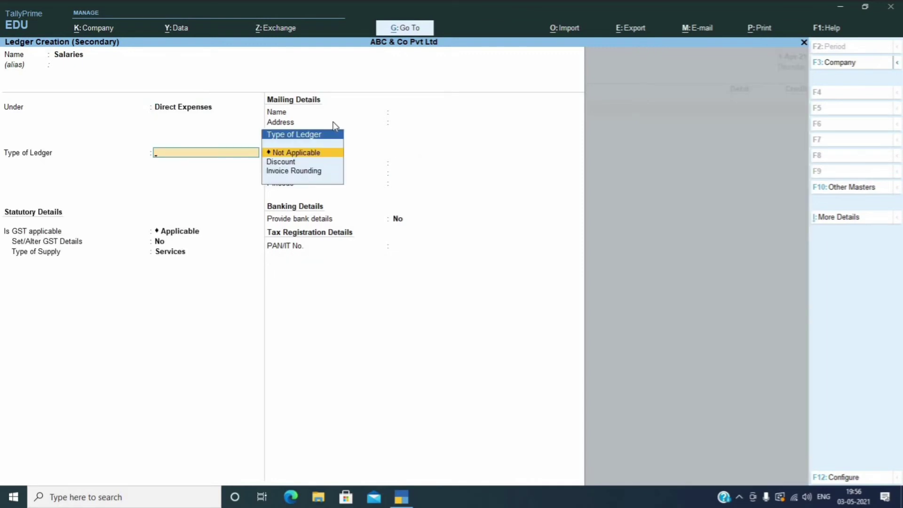
key(Return)
key(Return)
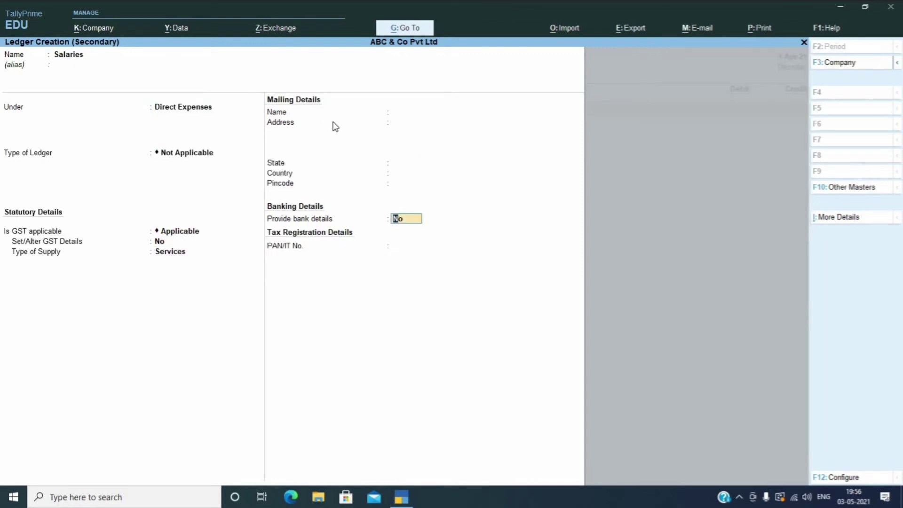
key(Return)
key(Return)
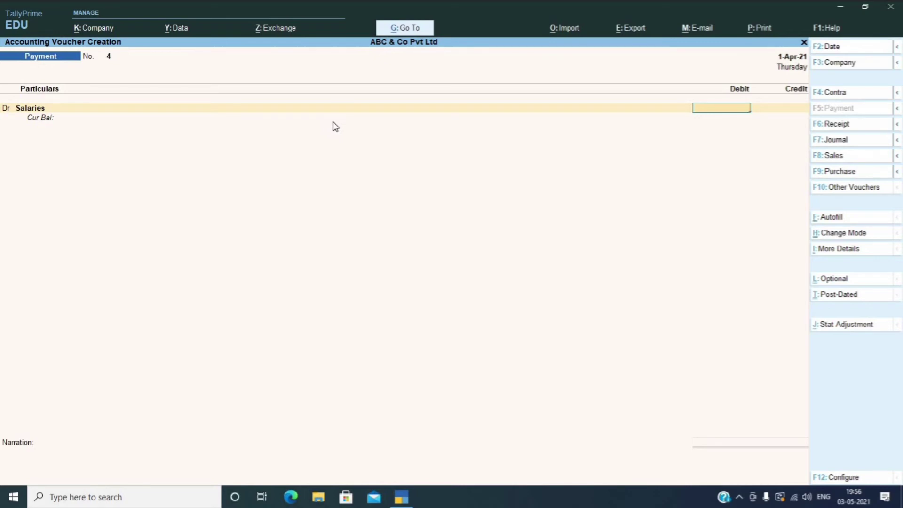
- Debit Salaries with 2,000 against Cash and save the Payment voucher with a blank narration
text(2000)
key(Return)
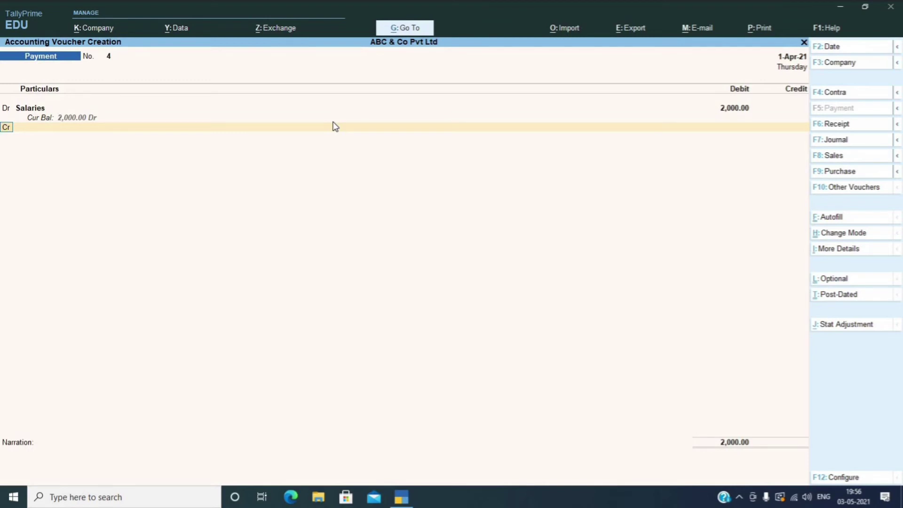
key(Return)
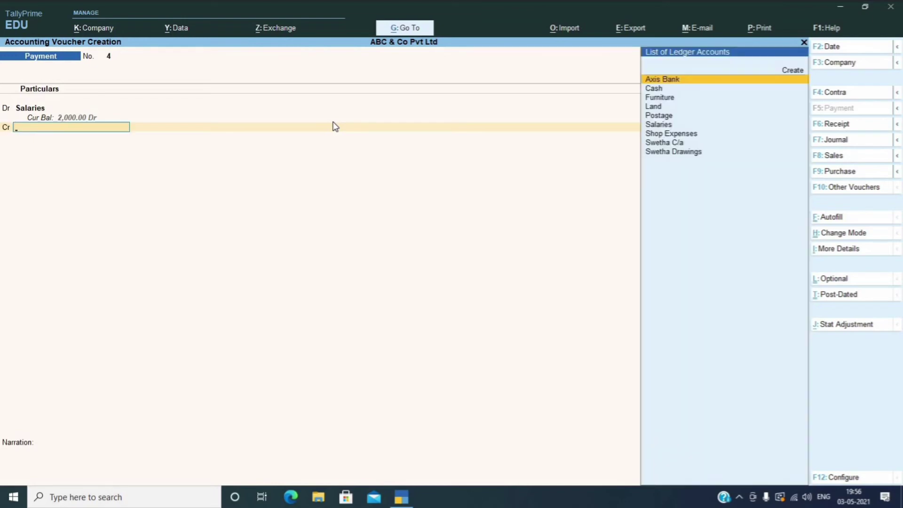
key(Down)
key(Return)
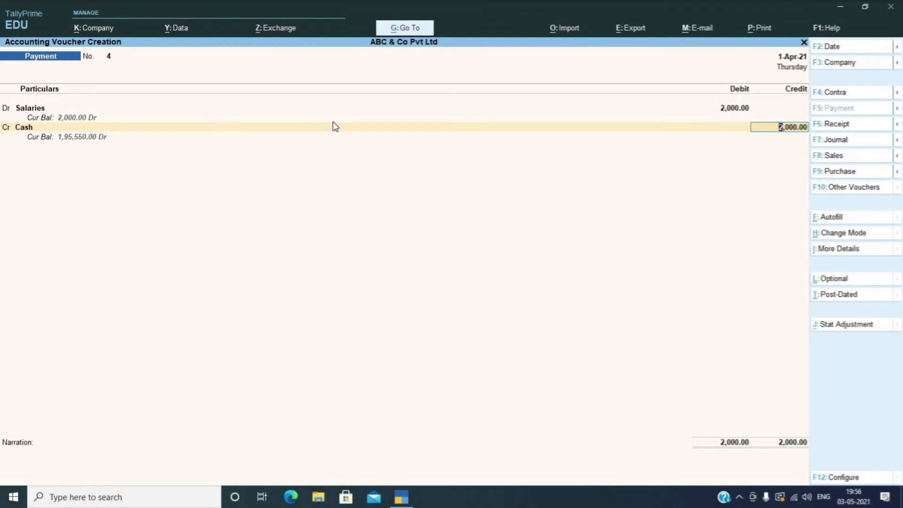
key(Return)
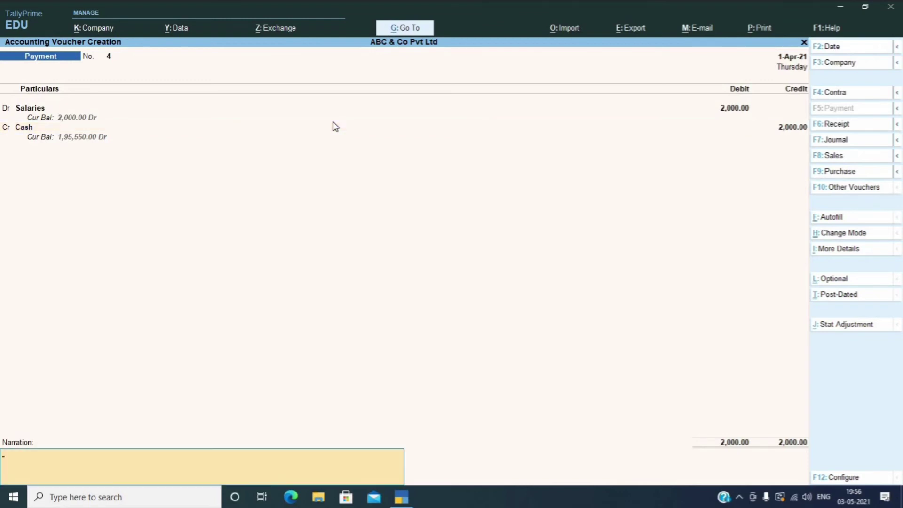
key(Return)
key(Return)
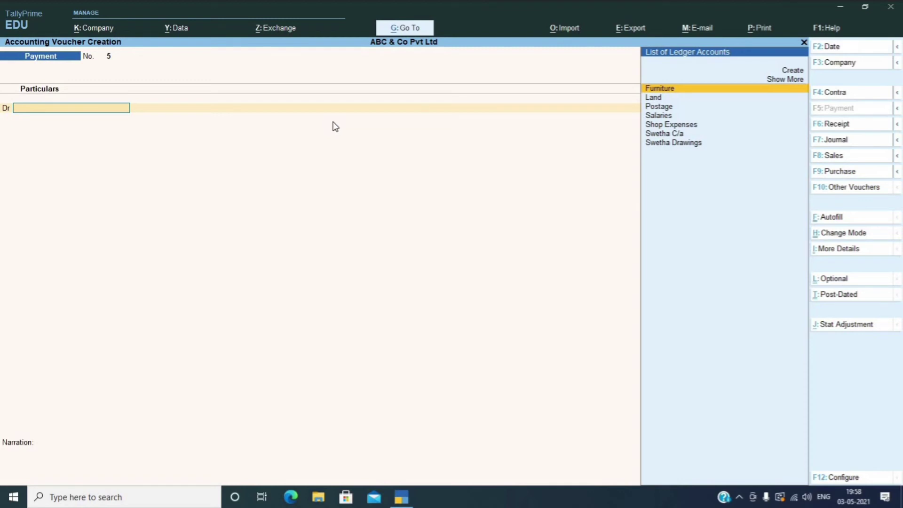
- Start a Receipt voucher and credit the owner's capital account (C/a) with 2,00,000
key(F6)
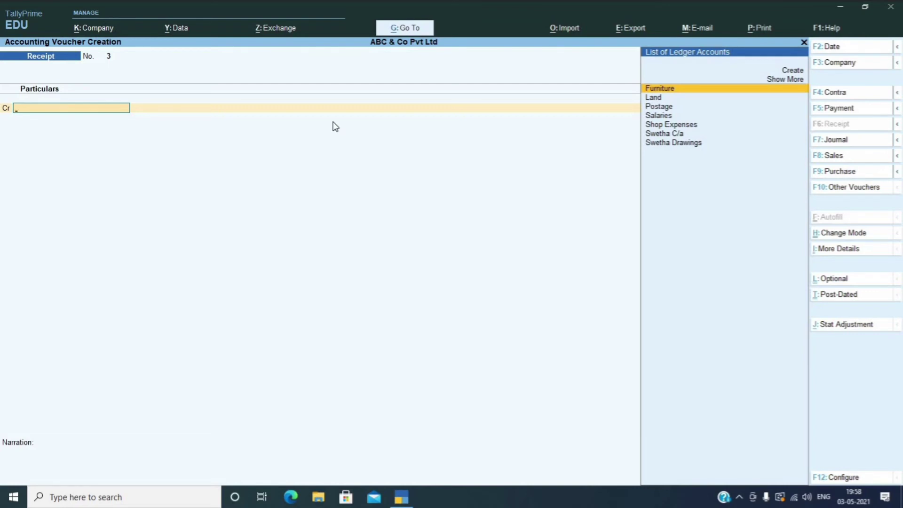
key(Down)
key(Down)
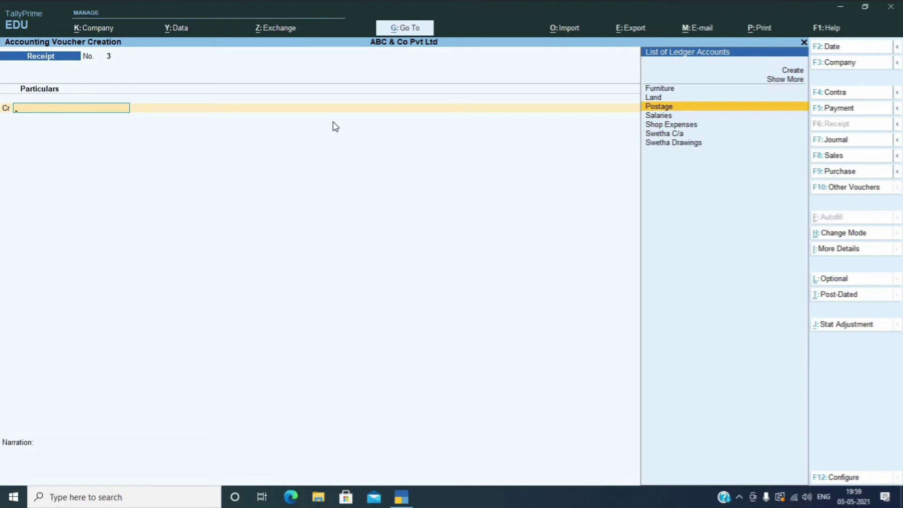
key(Down)
key(Down)
key(Down)
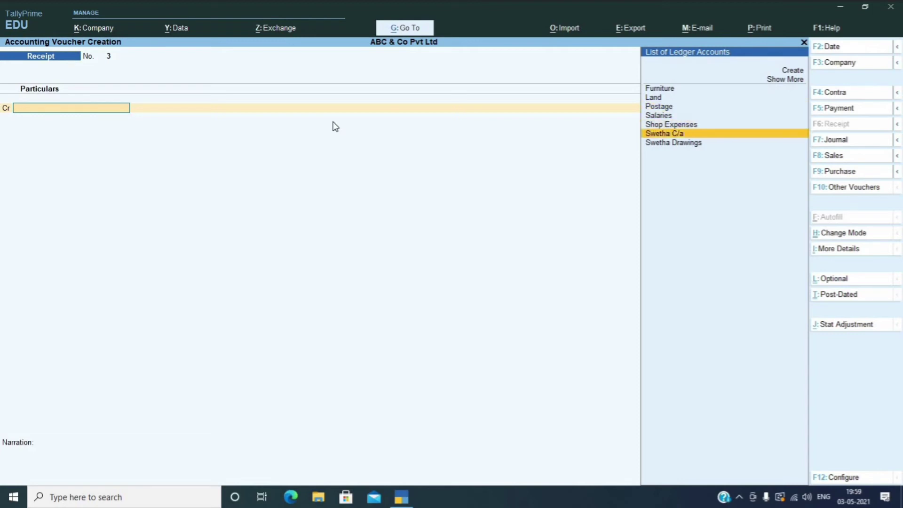
key(Return)
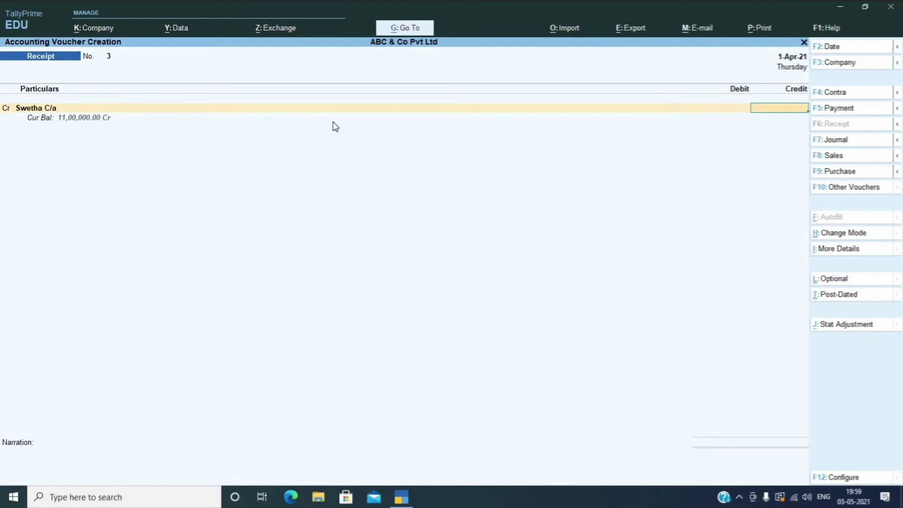
text(200000)
key(Return)
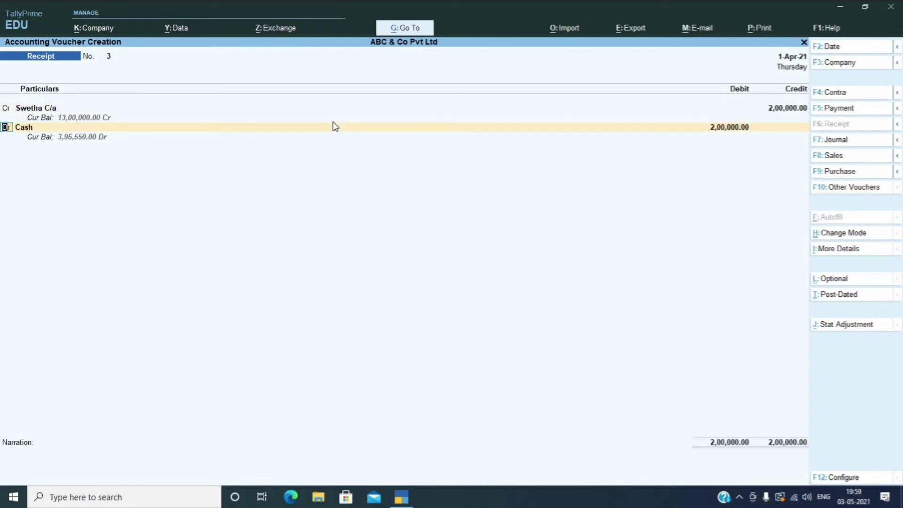
- Replace Cash with Axis Bank as the debit ledger of the Receipt voucher
key(Return)
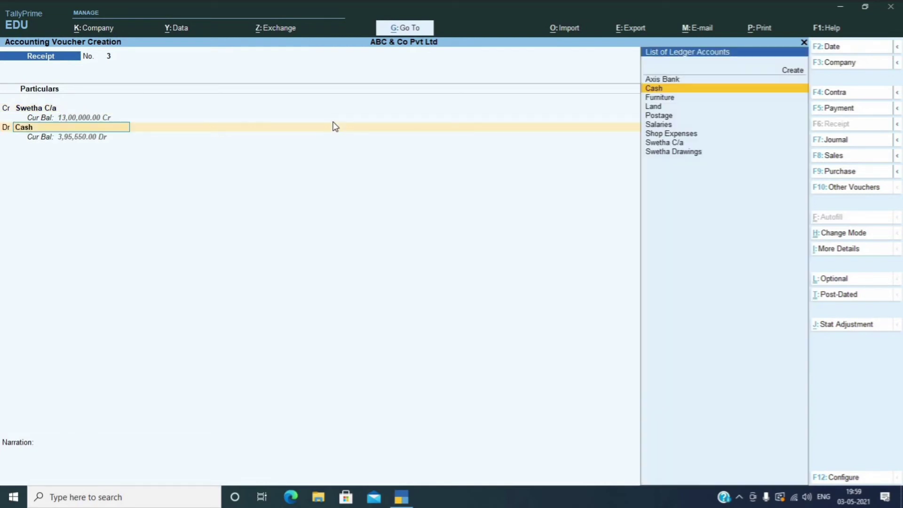
key(Up)
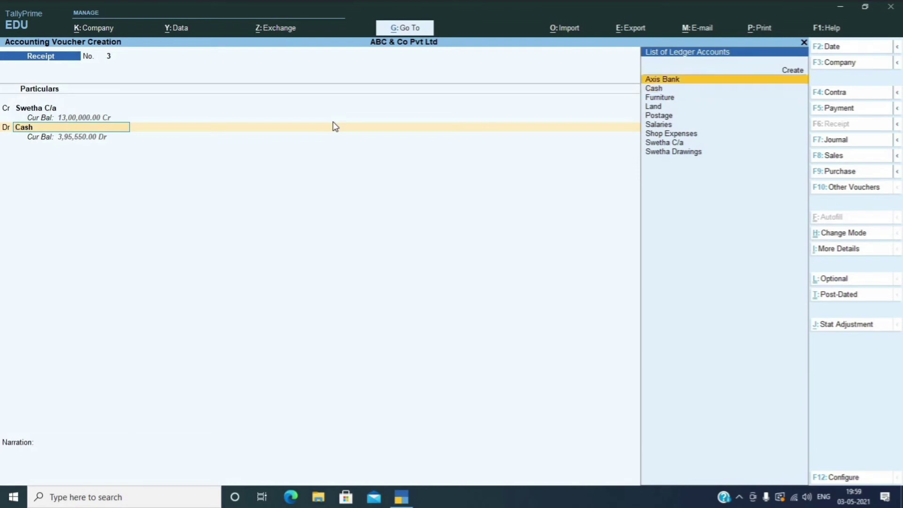
key(Return)
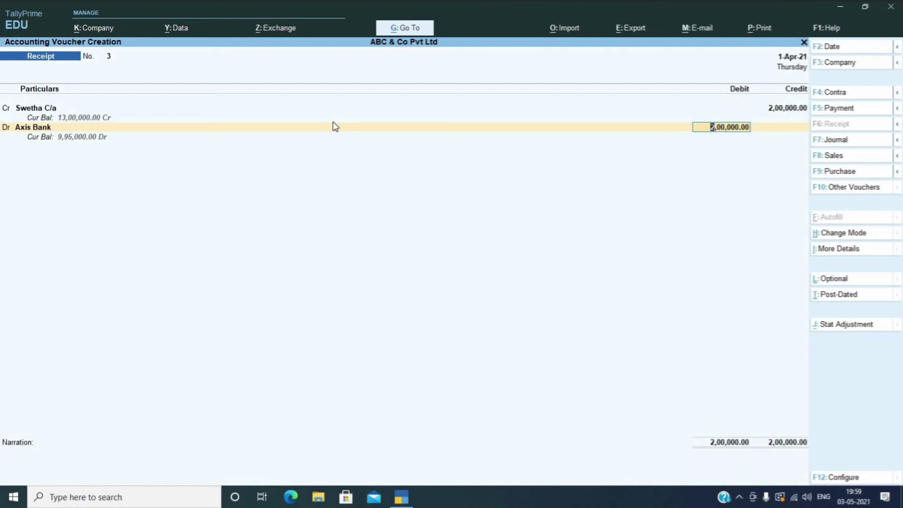
- Allocate the 2,00,000 Axis Bank debit as Cheque/DD with blank instrument and bank details, and save the Receipt voucher with a blank narration
key(Return)
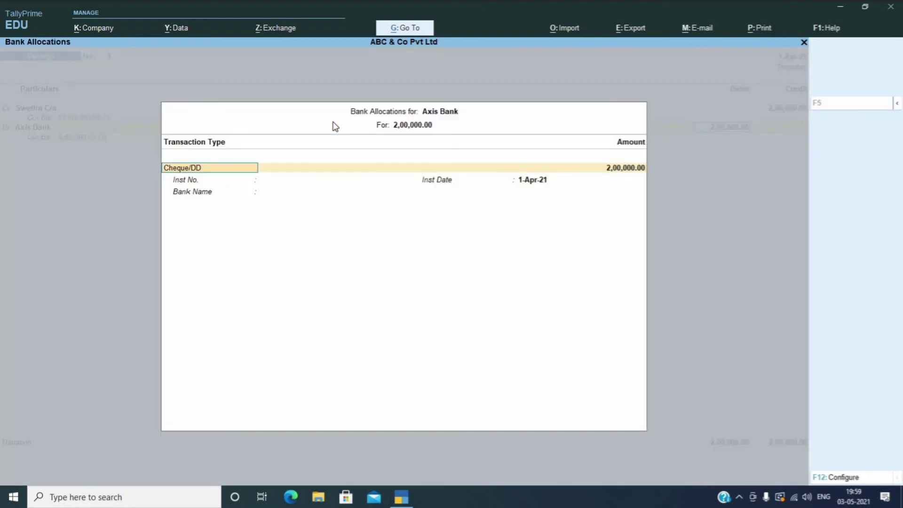
key(Return)
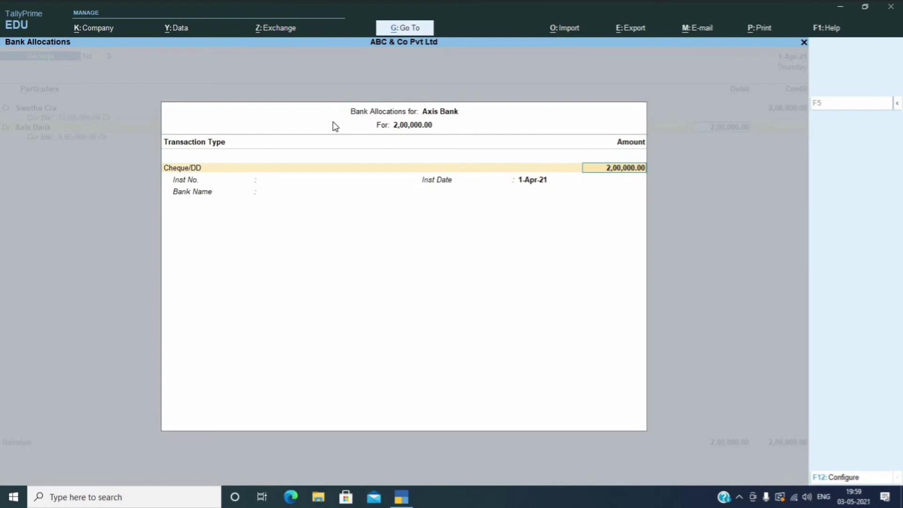
key(Return)
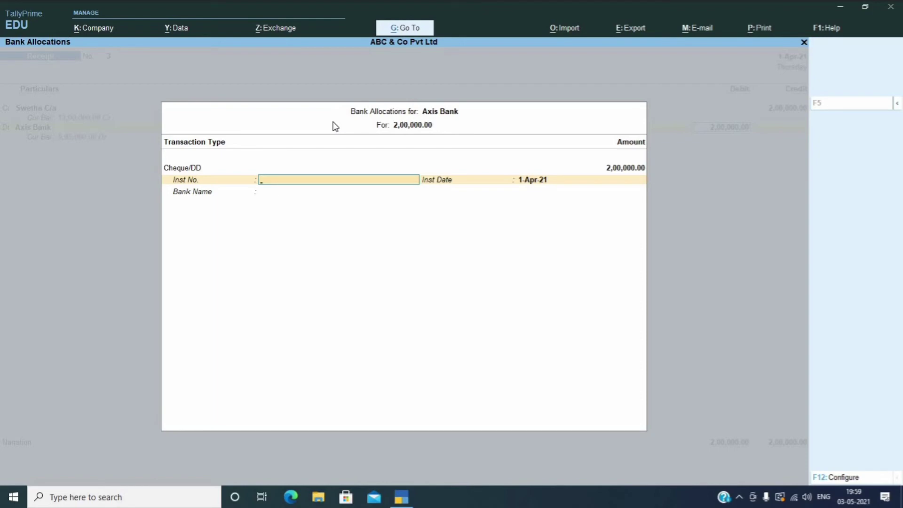
key(Return)
key(Return)
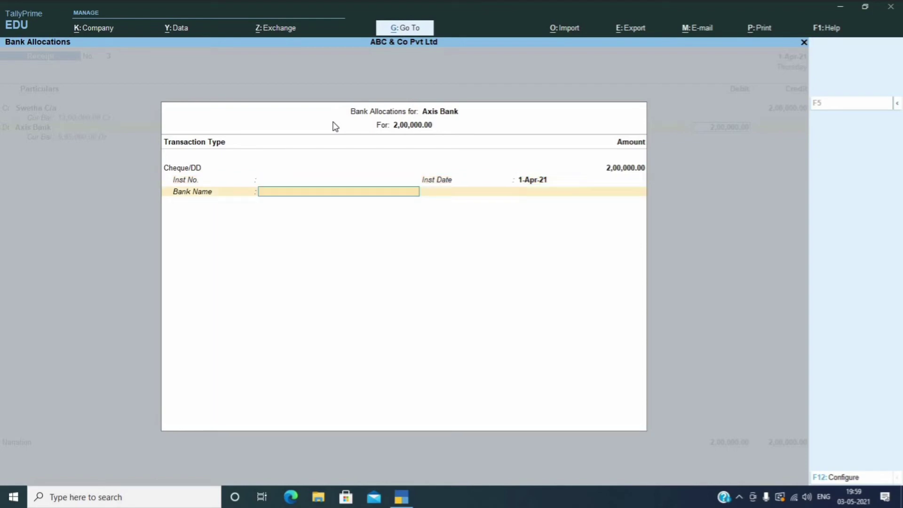
key(Return)
key(Return)
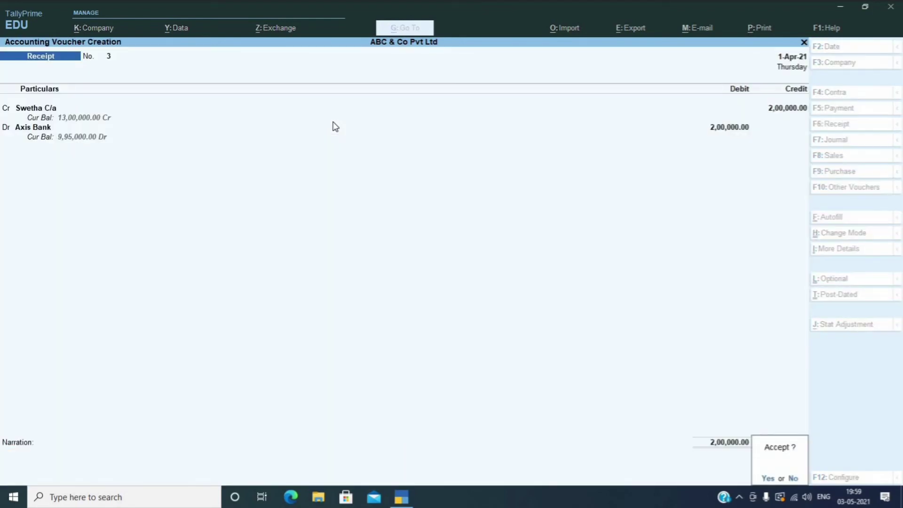
key(Return)
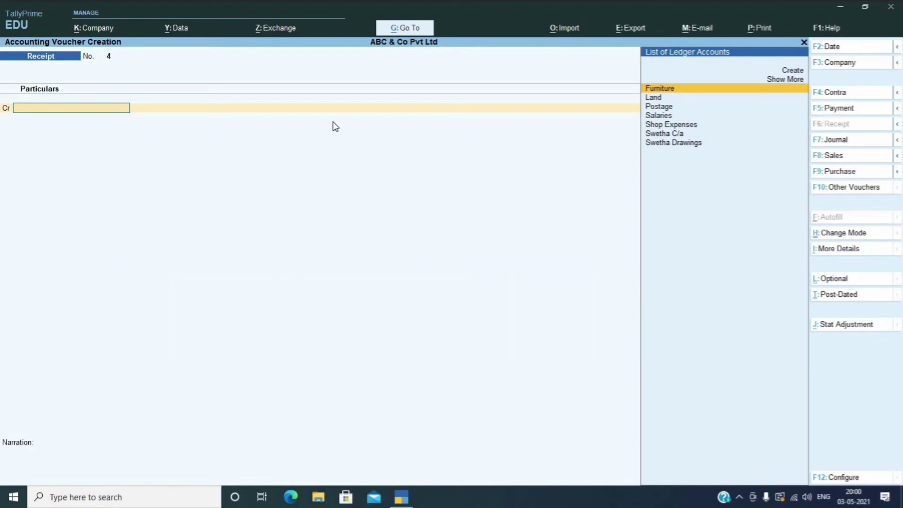
- Start a Payment voucher and create a new debit ledger named Transportation Charges without an alias
key(F5)
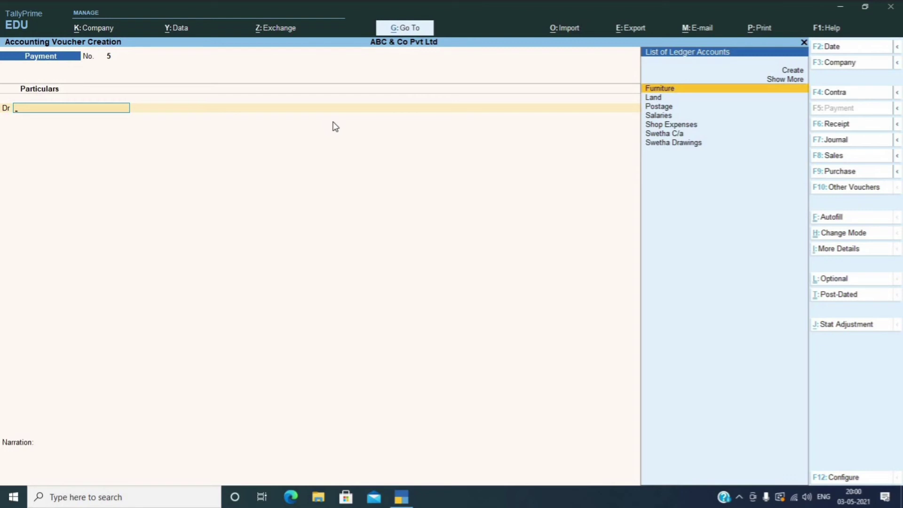
key(Up)
key(Up)
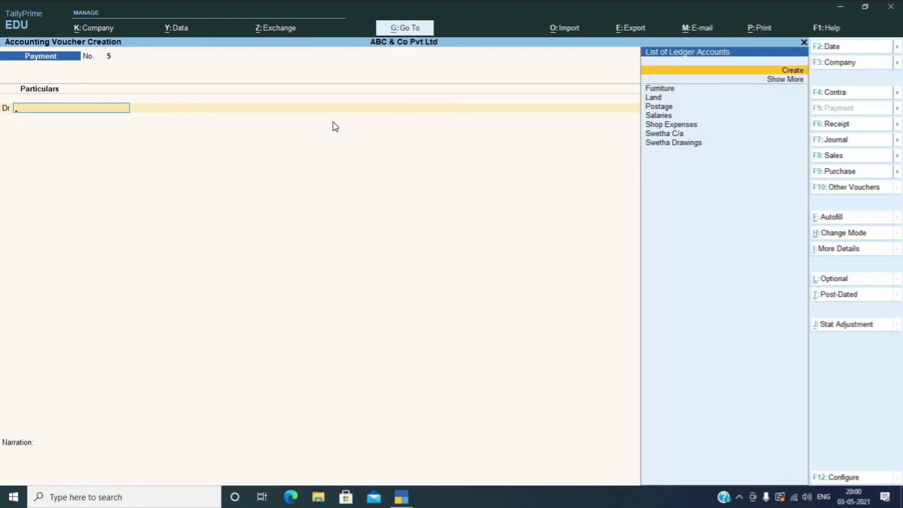
key(Return)
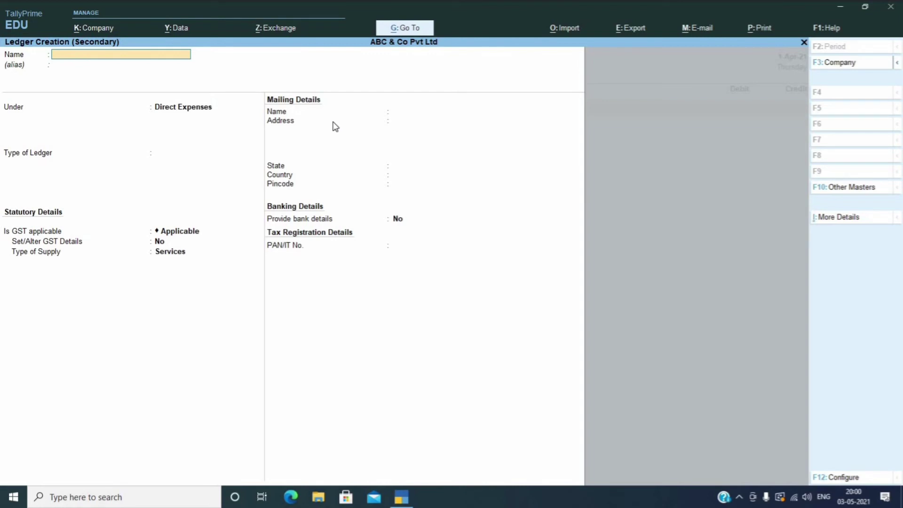
text(Transportation Charge)
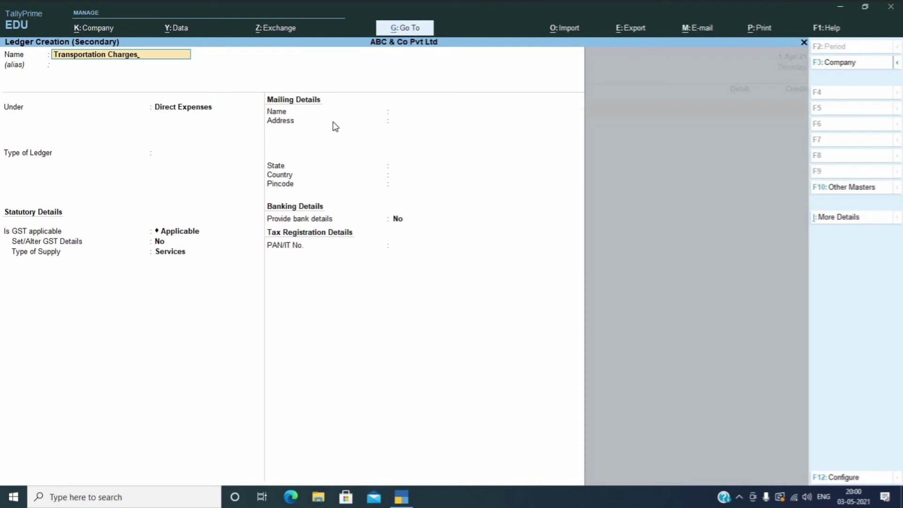
text(s)
key(Return)
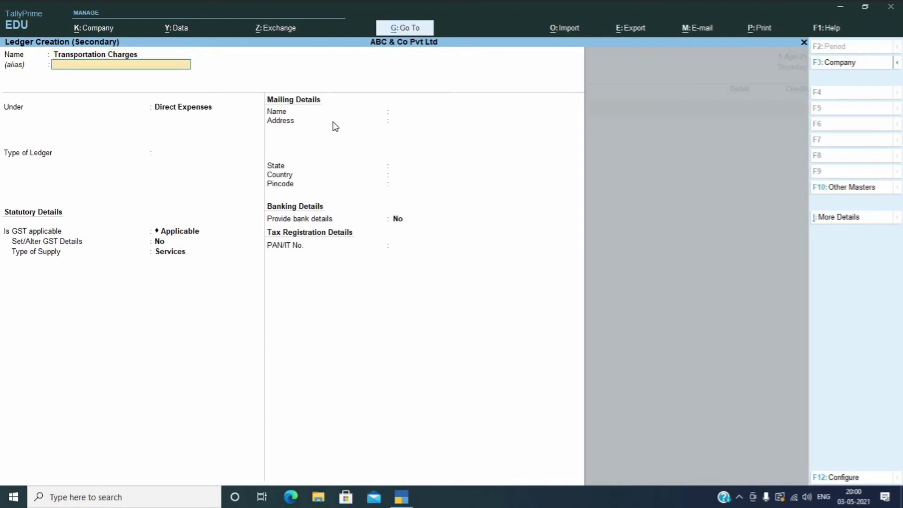
key(Return)
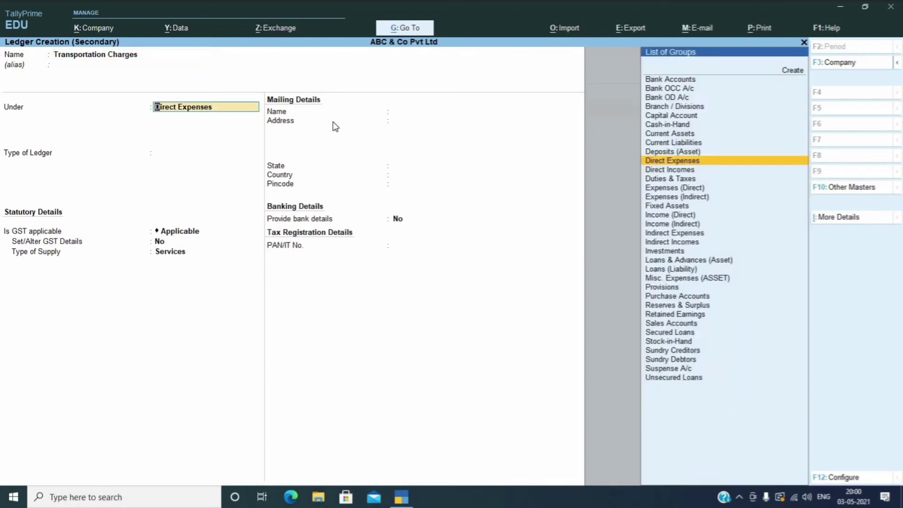
- Group the Transportation Charges ledger under Indirect Expenses with ledger type Not Applicable and save it with the remaining defaults
text(In)
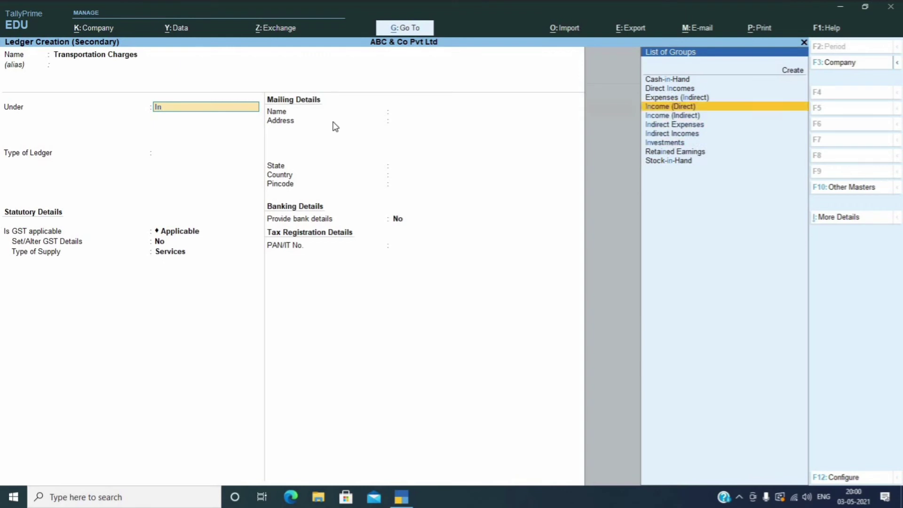
key(Down)
key(Down)
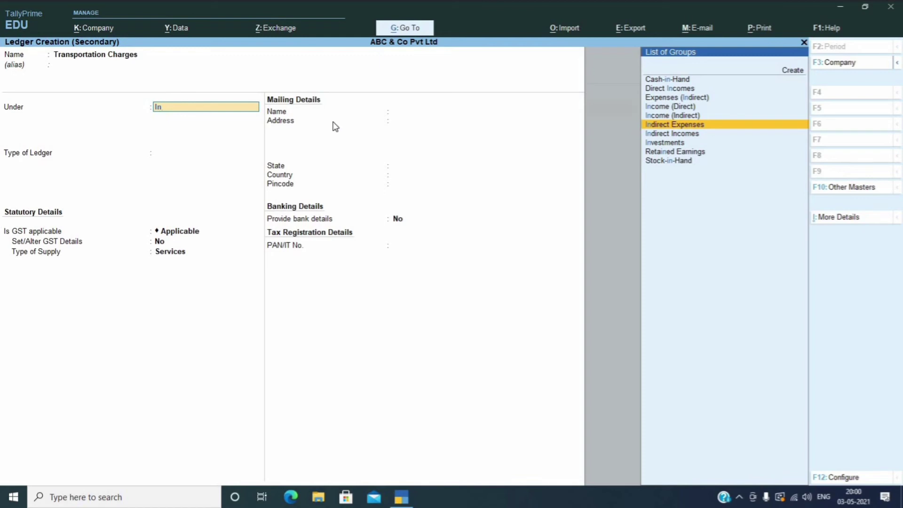
key(Return)
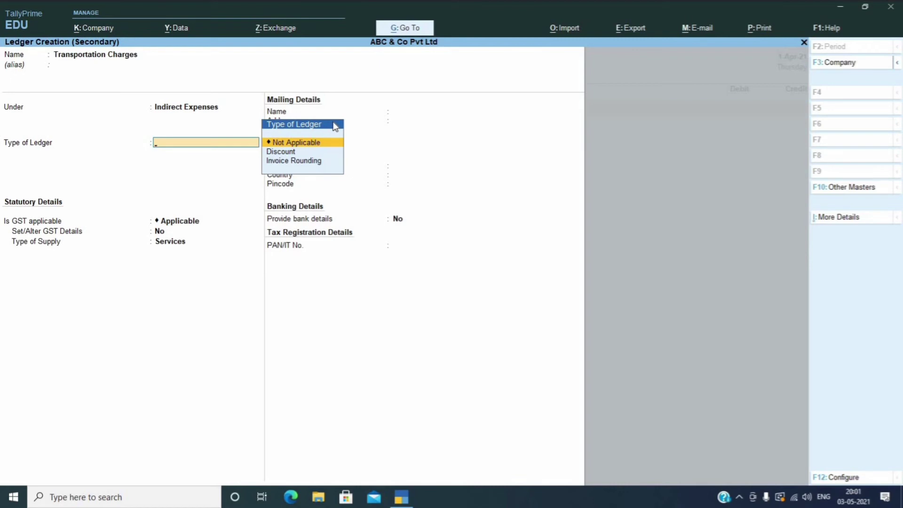
key(Return)
key(Return)
key(Return)
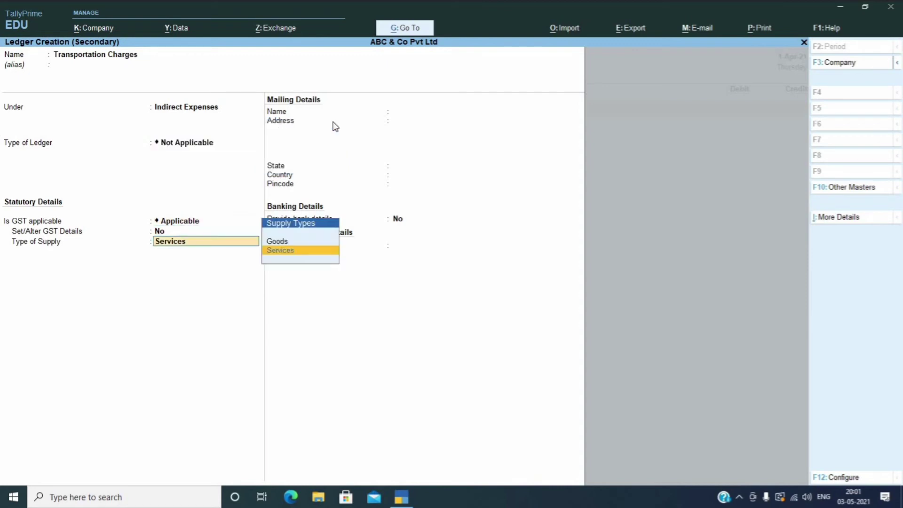
key(Return)
key(Return)
key(Return)
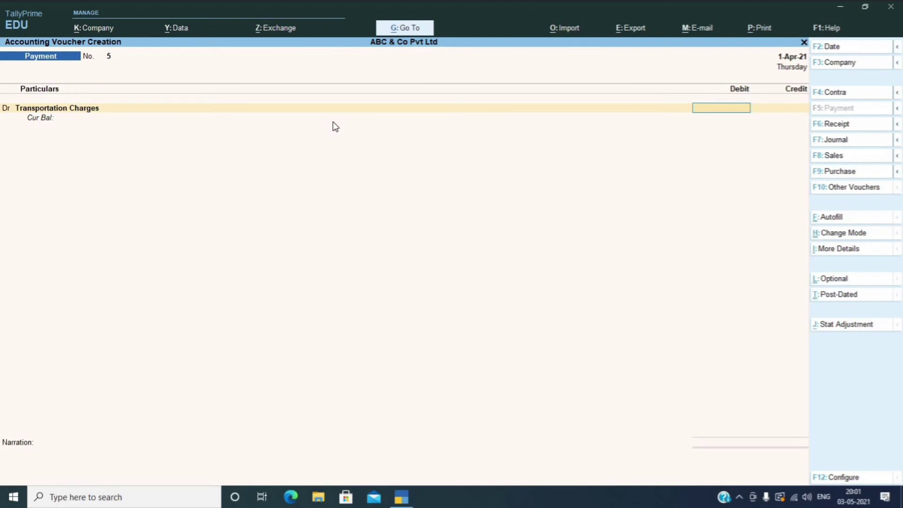
- Debit Transportation Charges with 200 against Cash and save the Payment voucher with a blank narration
text(200)
key(Return)
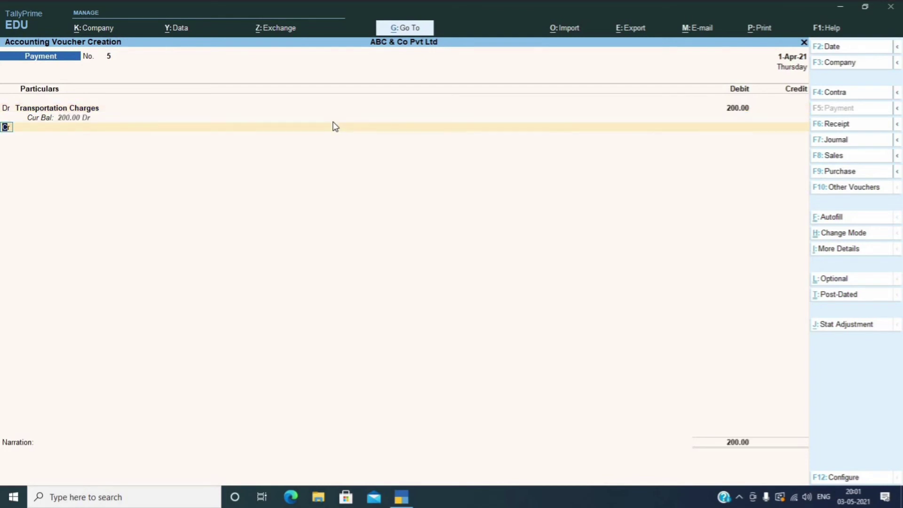
key(c)
key(Return)
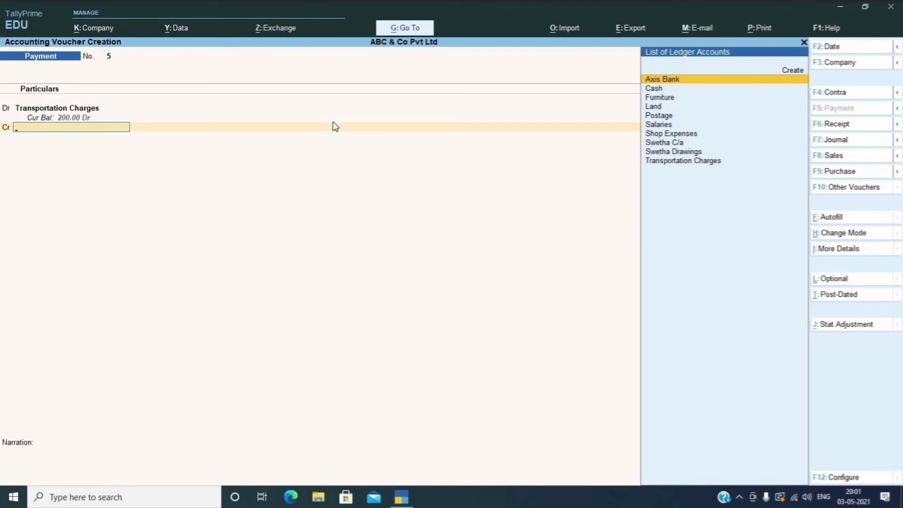
key(Down)
key(Return)
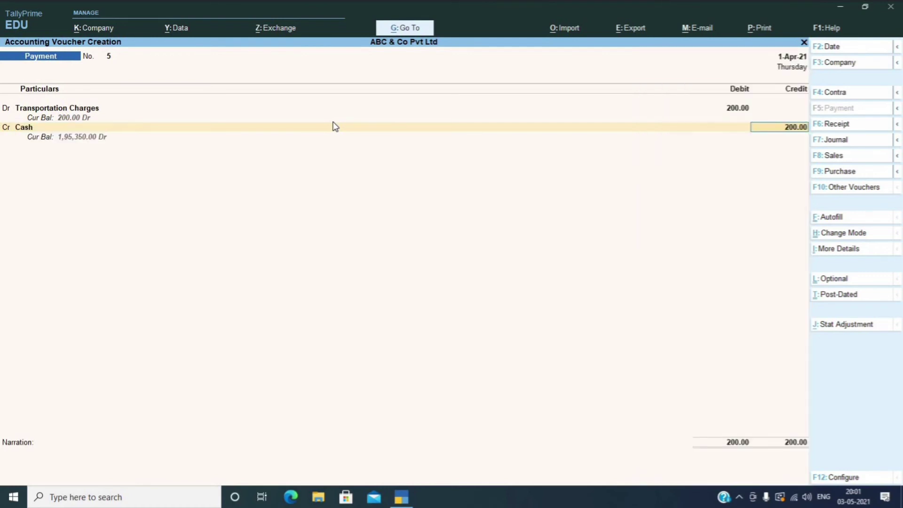
key(Return)
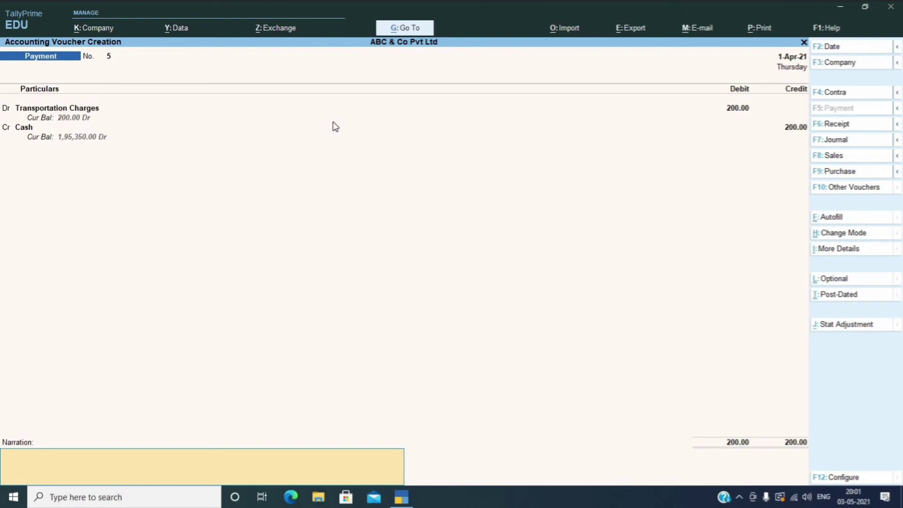
key(Return)
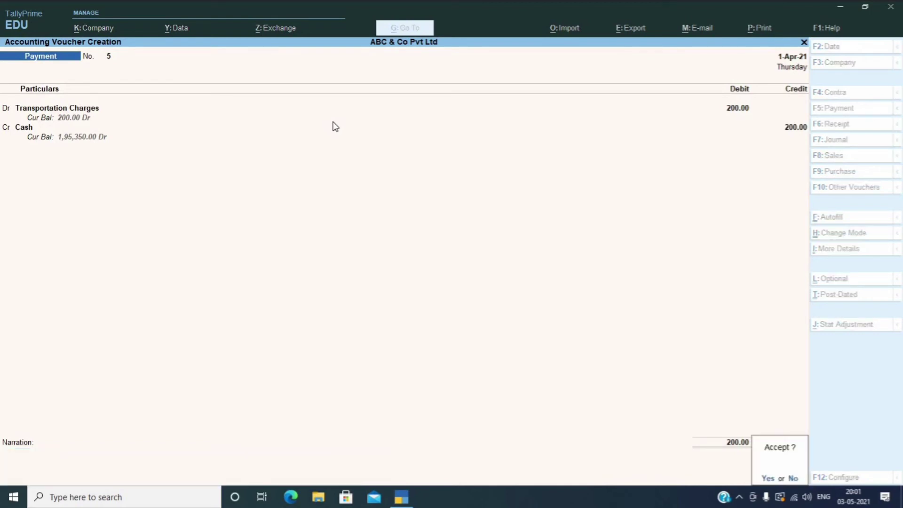
key(Return)
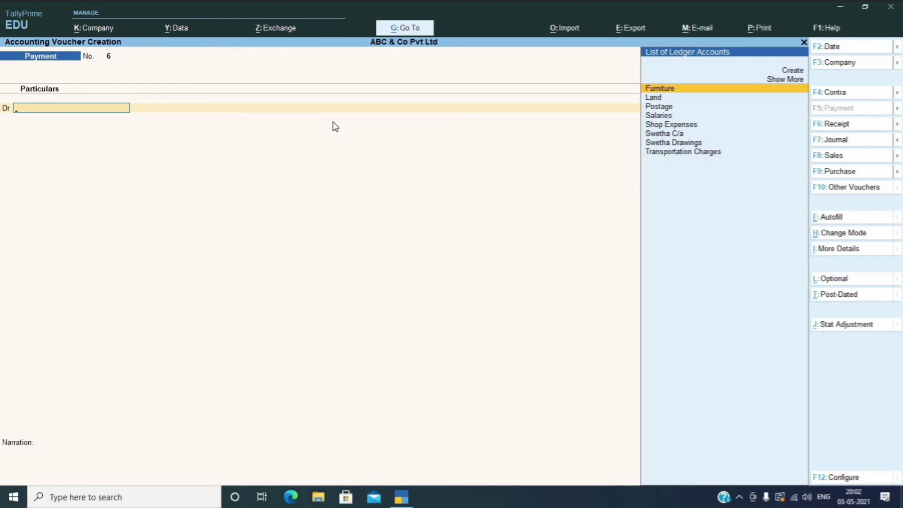
- Record a Payment voucher debiting Shop Expenses with 100 against Cash, and save it with a blank narration
key(Down)
key(Down)
key(Down)
key(Down)
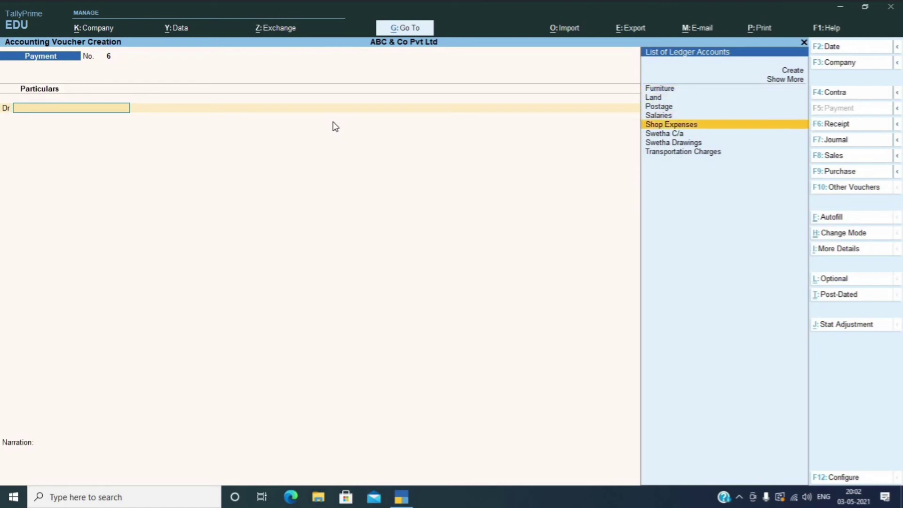
key(Return)
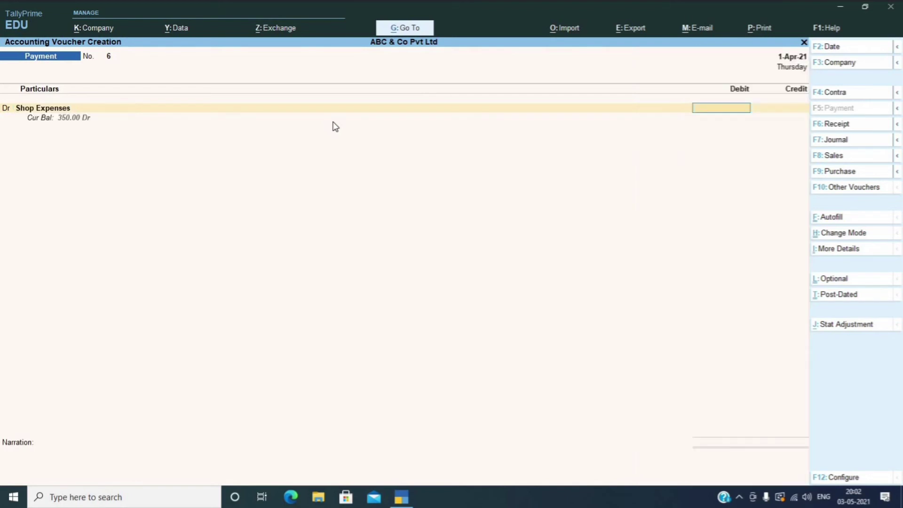
text(100)
key(Return)
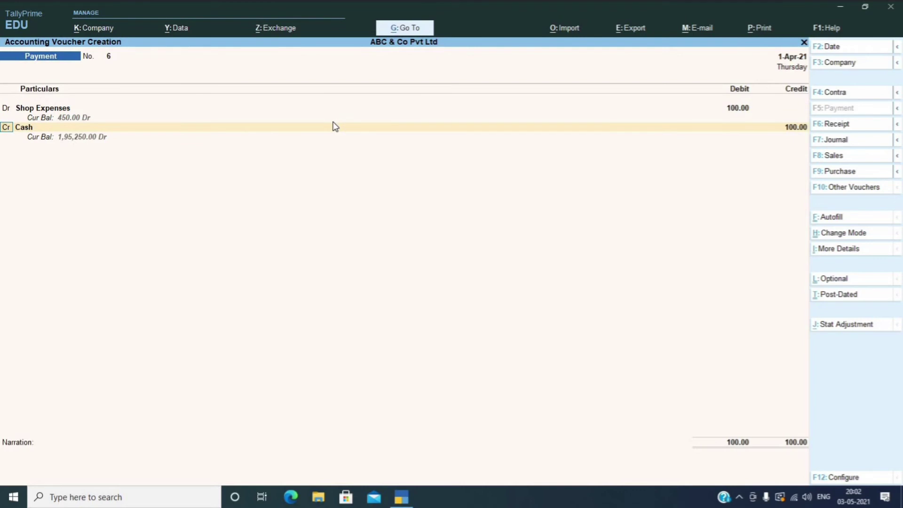
key(Return)
key(Return)
key(Return)
key(Return)
key(Return)
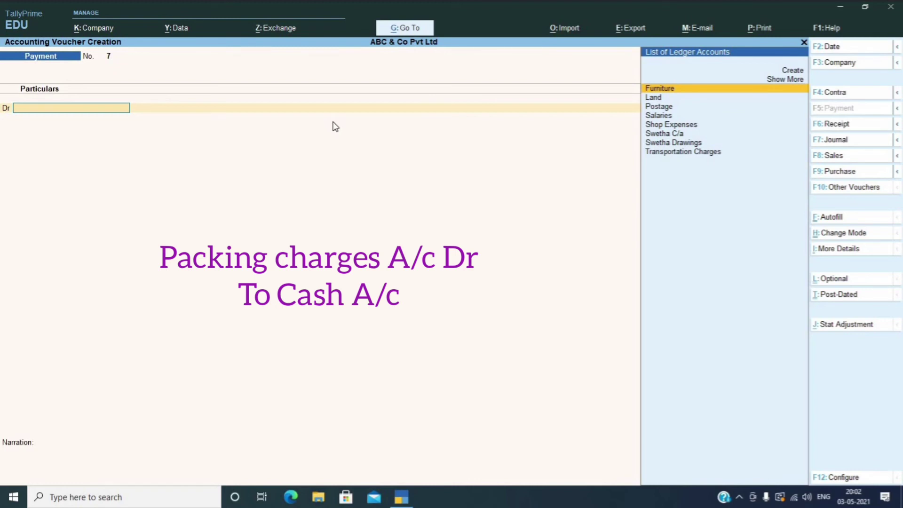
- Create a new debit ledger named Packing Charges without an alias from the new Payment voucher
key(Up)
key(Up)
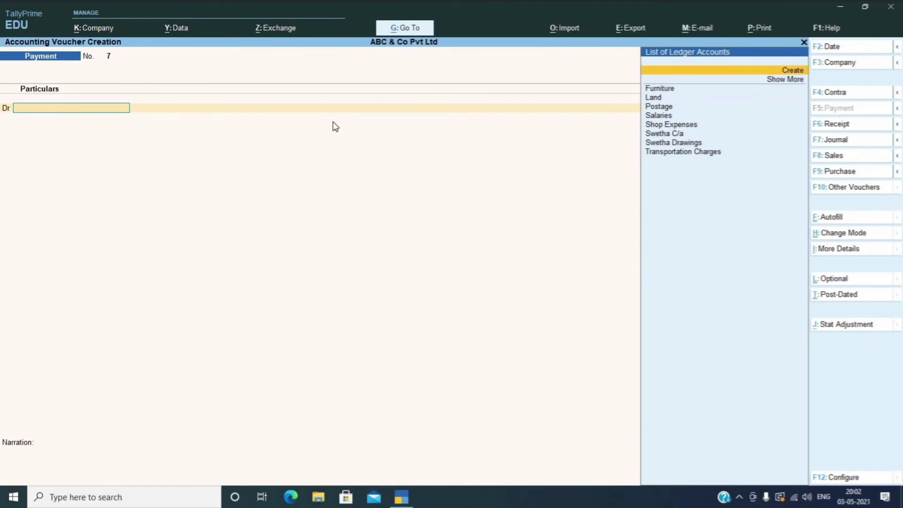
key(Return)
text(P)
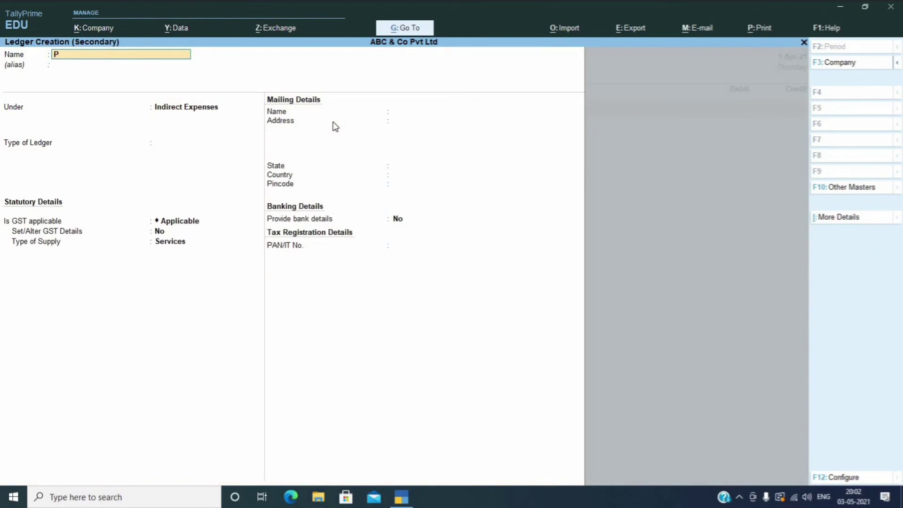
text(acking Charges)
key(Return)
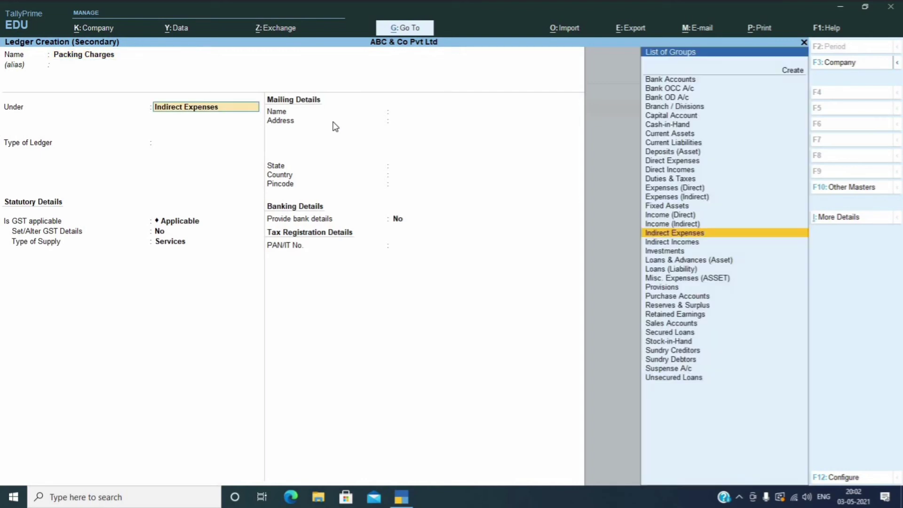
- Keep the Packing Charges ledger under Indirect Expenses with ledger type Not Applicable and save it with the remaining defaults
key(Return)
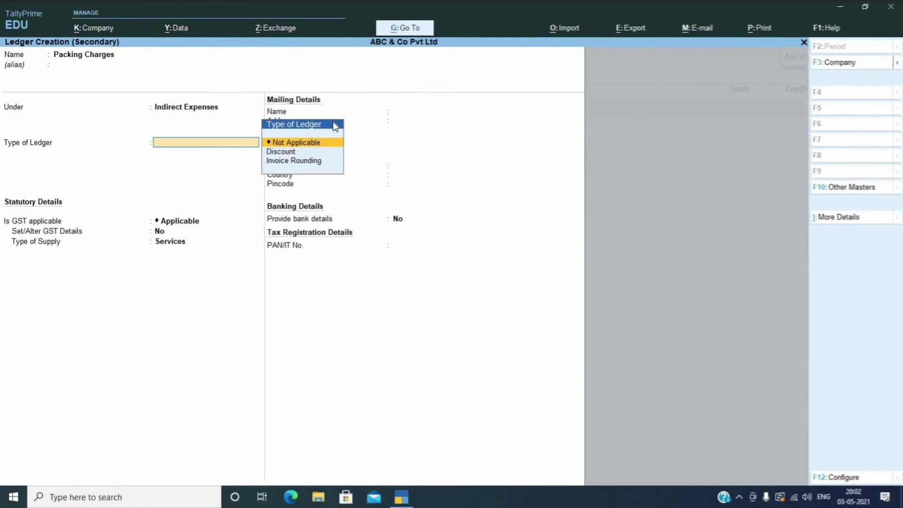
key(Return)
key(Return)
key(Return)
key(Return)
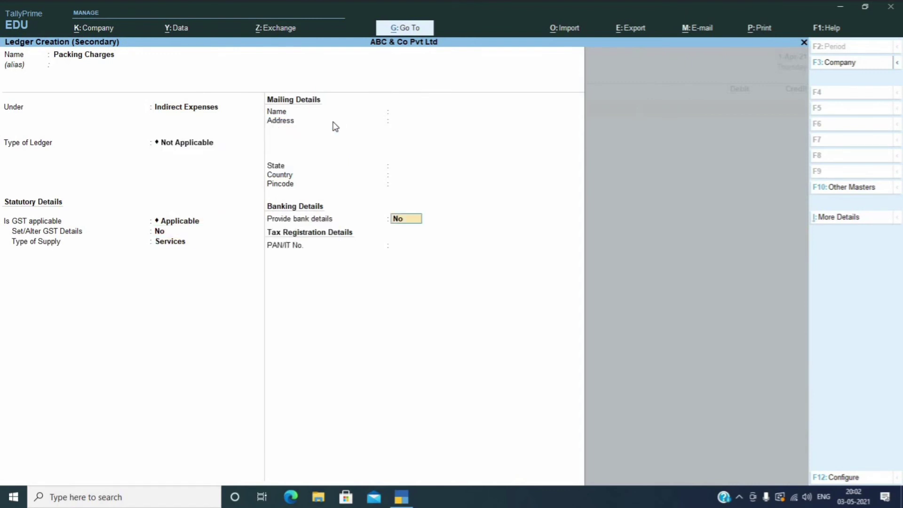
key(Return)
key(Return)
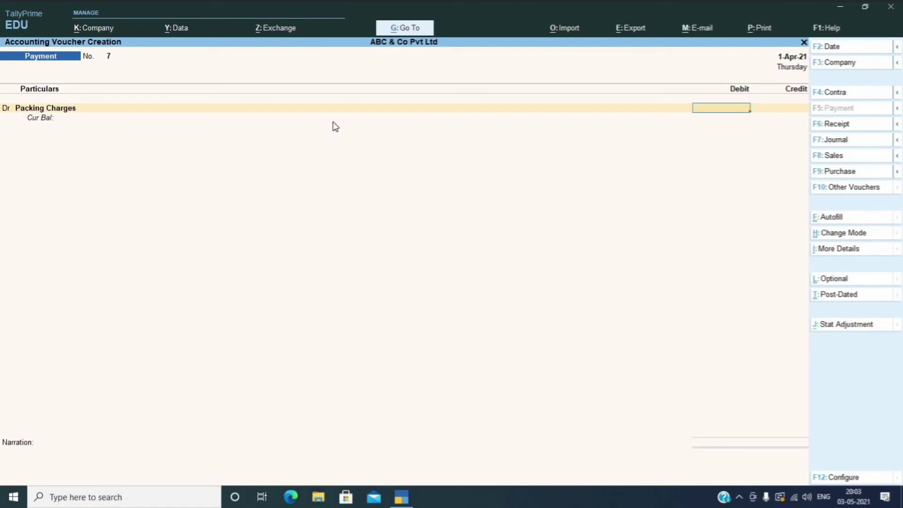
- Debit Packing Charges with 250 against Cash and save the Payment voucher with a blank narration
text(250)
key(Return)
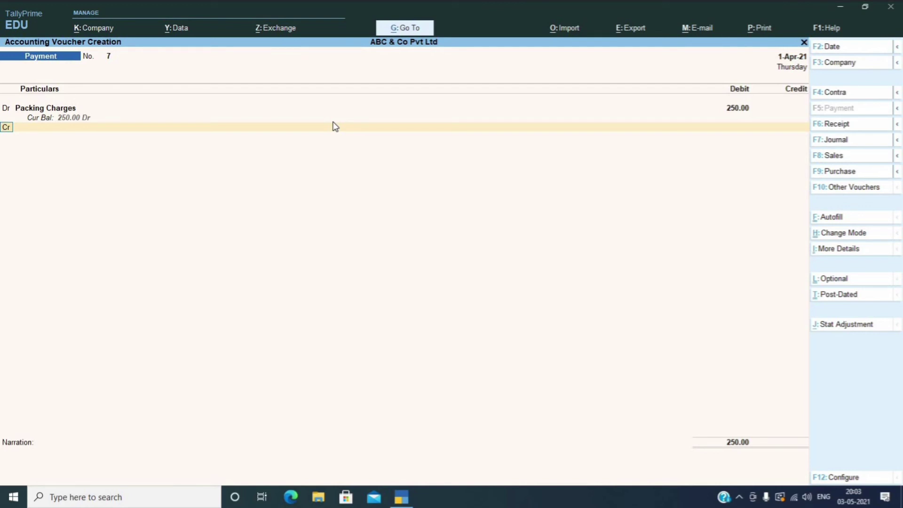
key(Return)
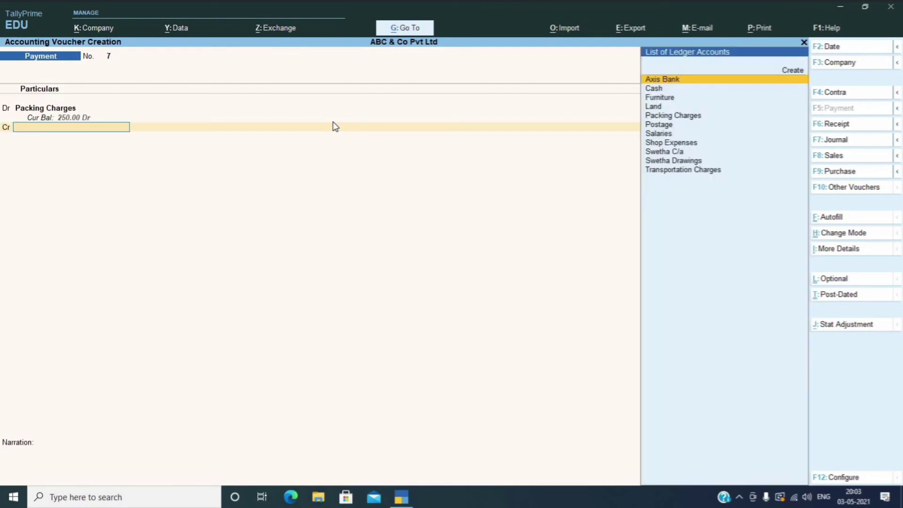
key(Down)
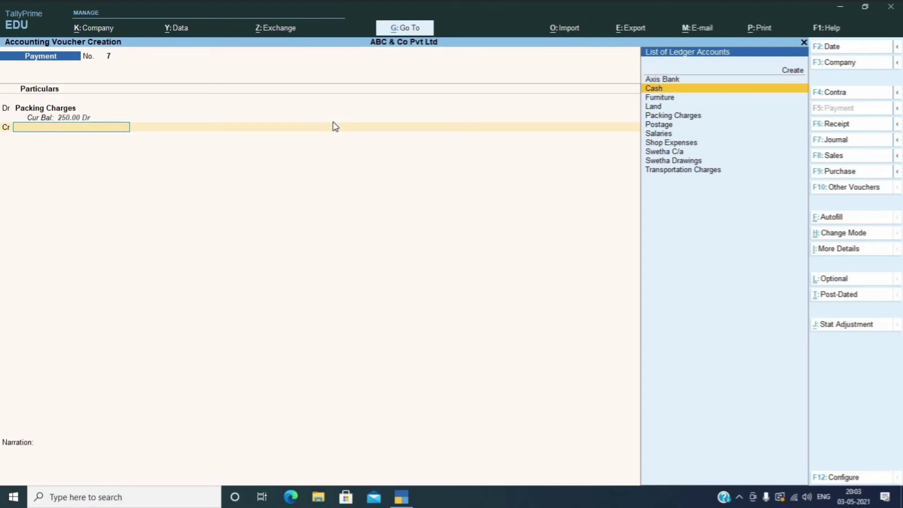
key(Return)
key(Return)
key(Return)
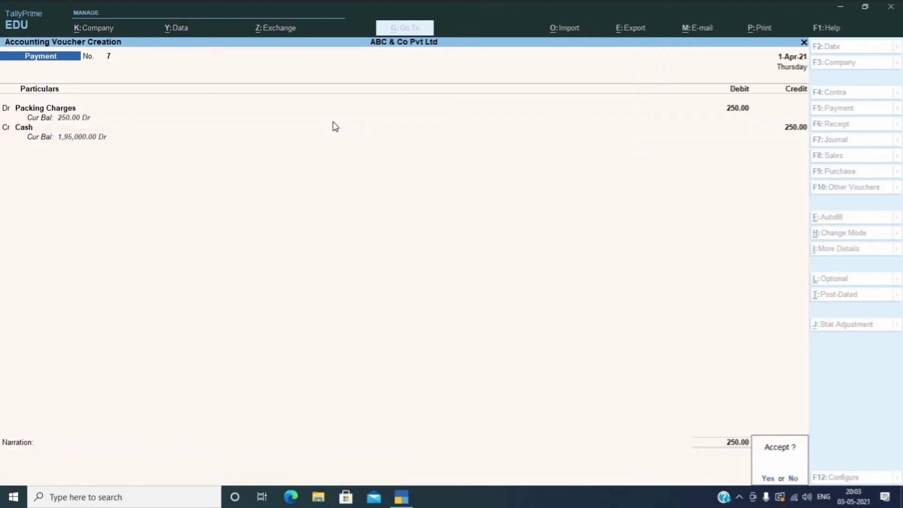
key(Return)
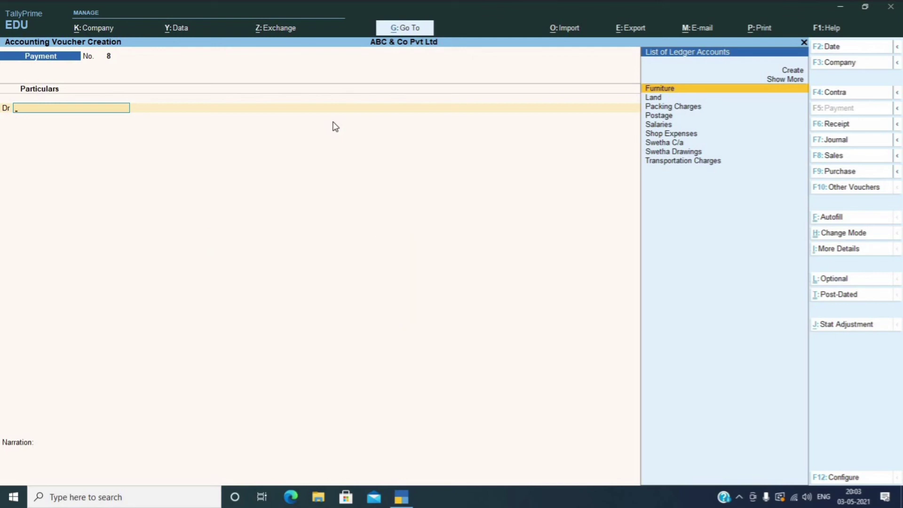
- Create a new debit ledger named Telephone Bill without an alias from the new Payment voucher
key(Up)
key(Up)
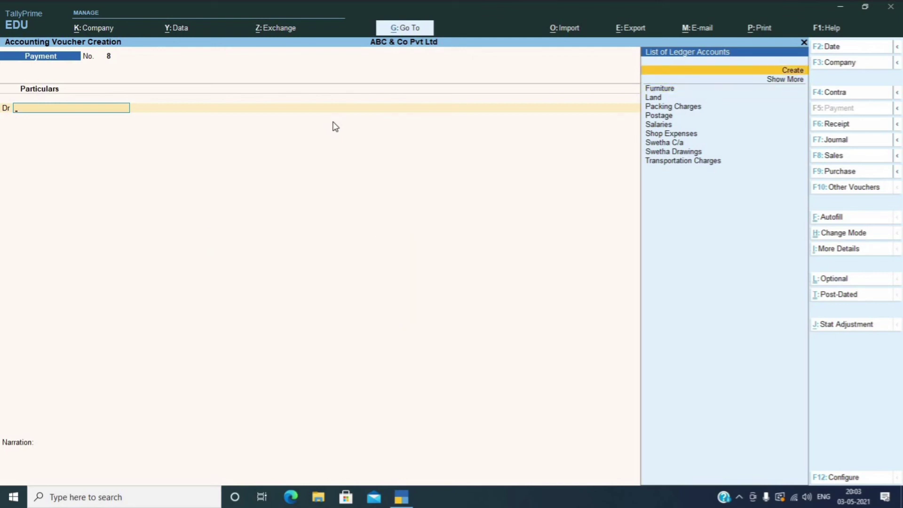
key(Return)
text(T)
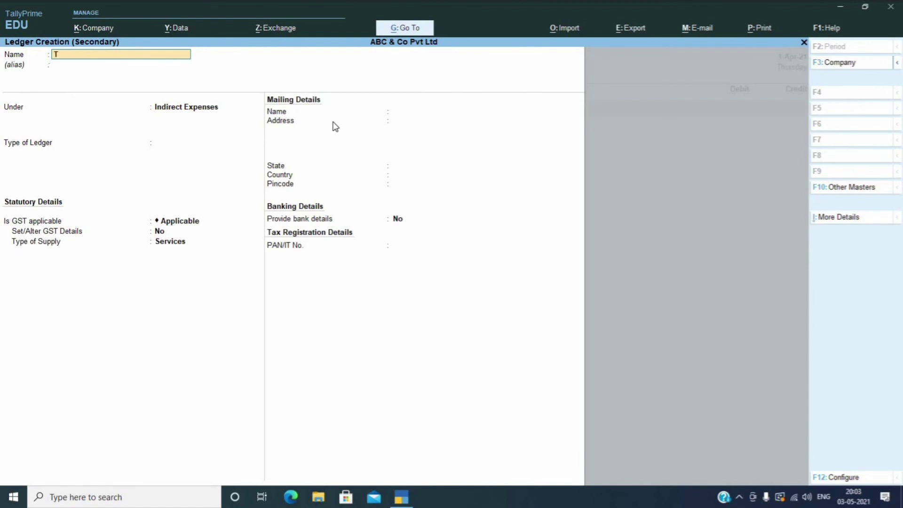
text(elephone Bill)
key(Return)
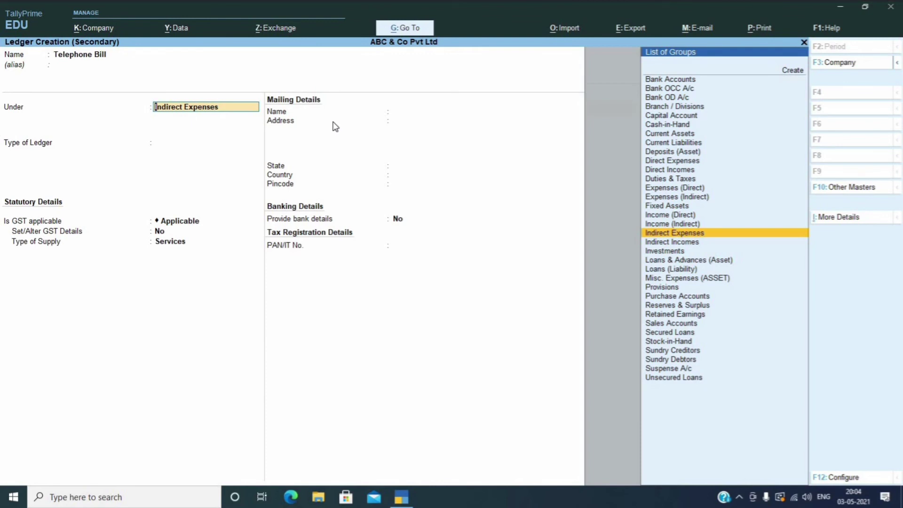
- Place the Telephone Bill ledger under Direct Expenses with ledger type Not Applicable and save it with the remaining defaults
text(Di)
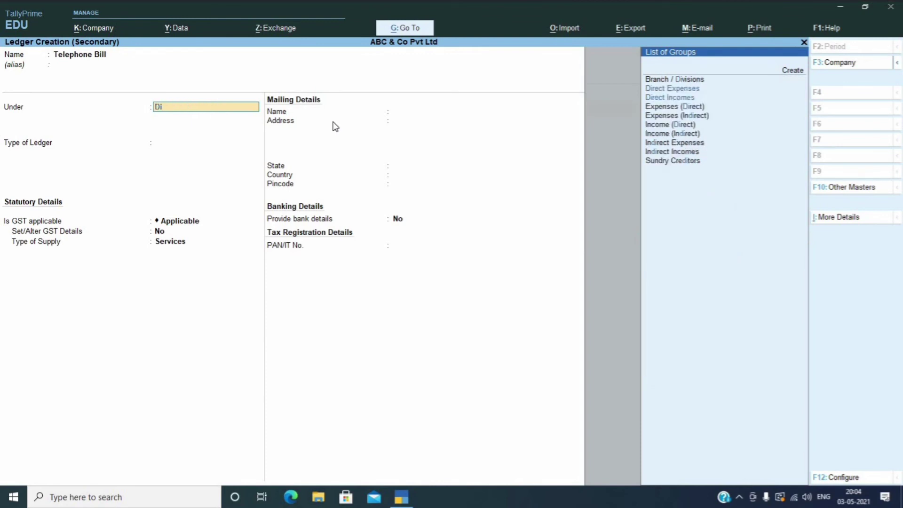
key(Down)
key(Return)
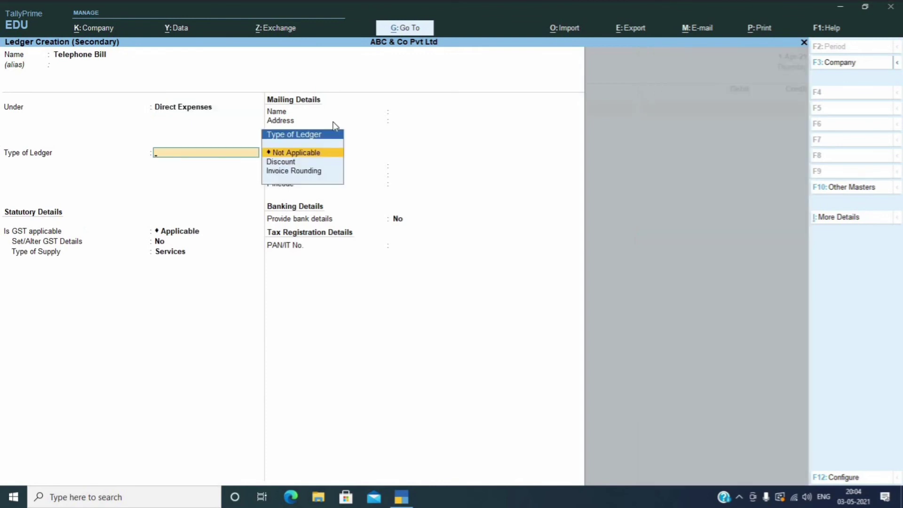
key(Return)
key(Return)
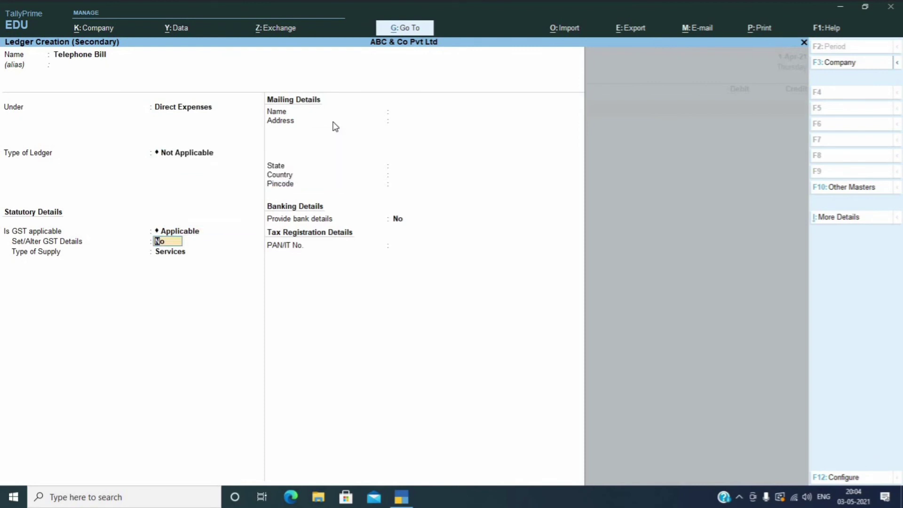
key(Return)
key(Return)
key(Return)
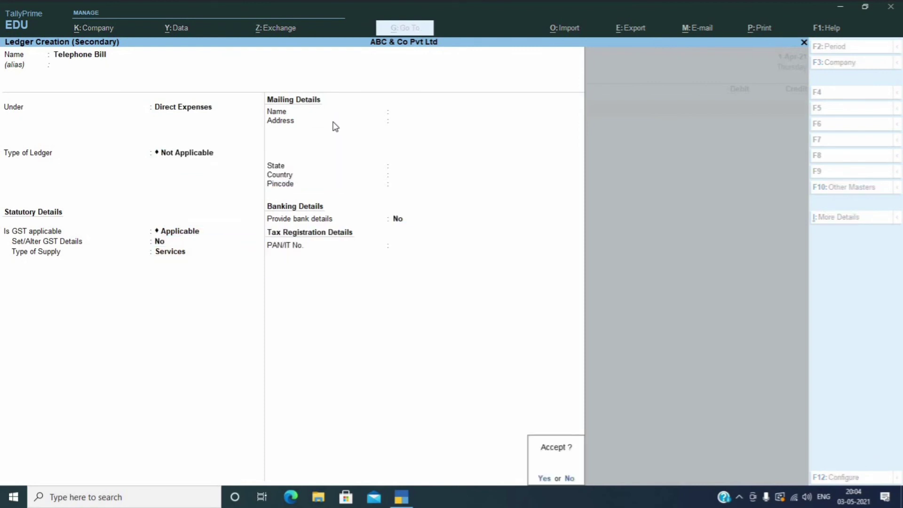
key(Return)
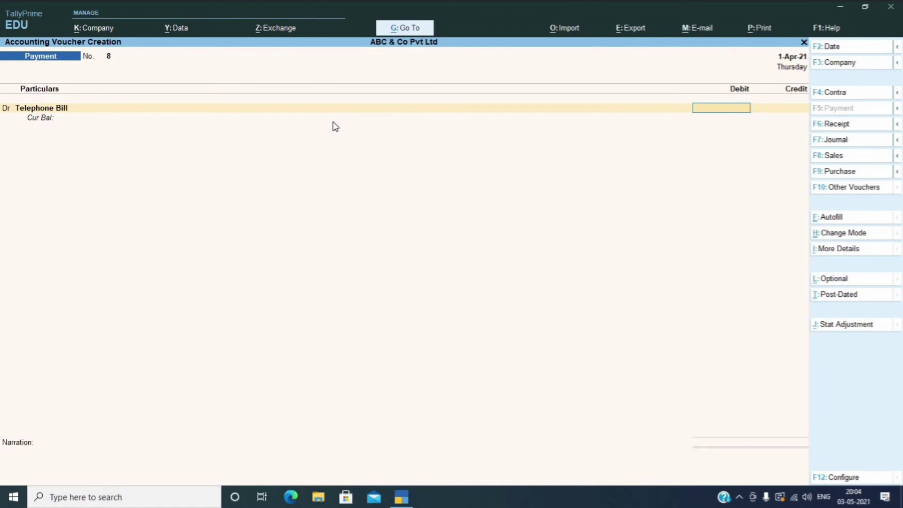
- Debit Telephone Bill with 1200 and make the next voucher line a second debit entry
text(1200)
key(Return)
text(d)
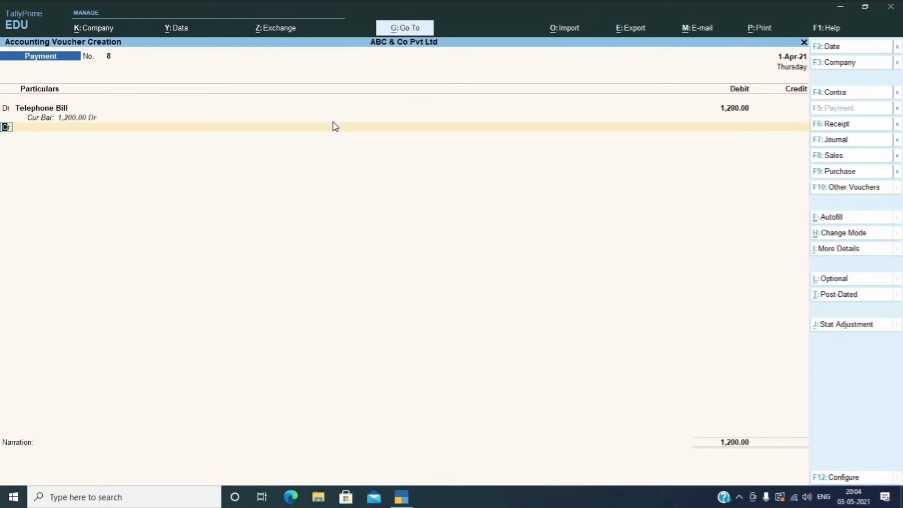
key(Return)
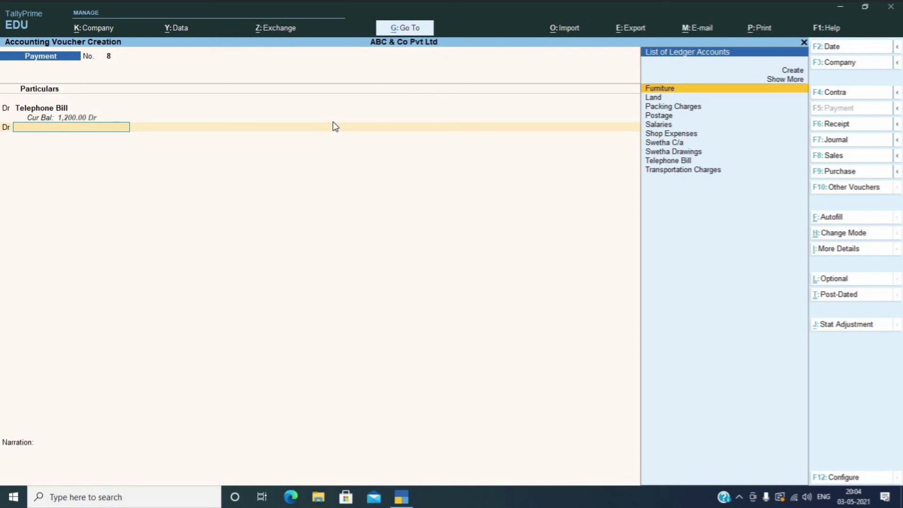
- Create a Current Bill ledger for the second debit line under Direct Expenses, with ledger type Not Applicable and the remaining defaults
key(Up)
key(Up)
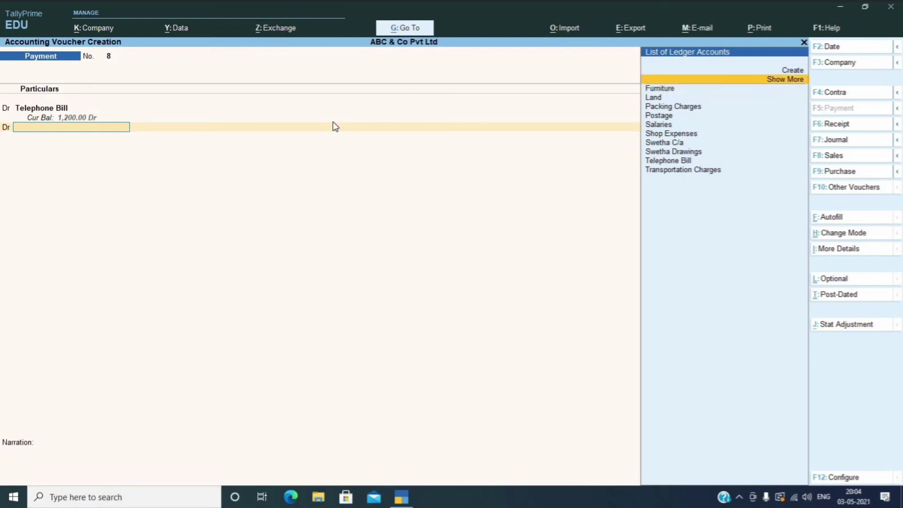
key(Return)
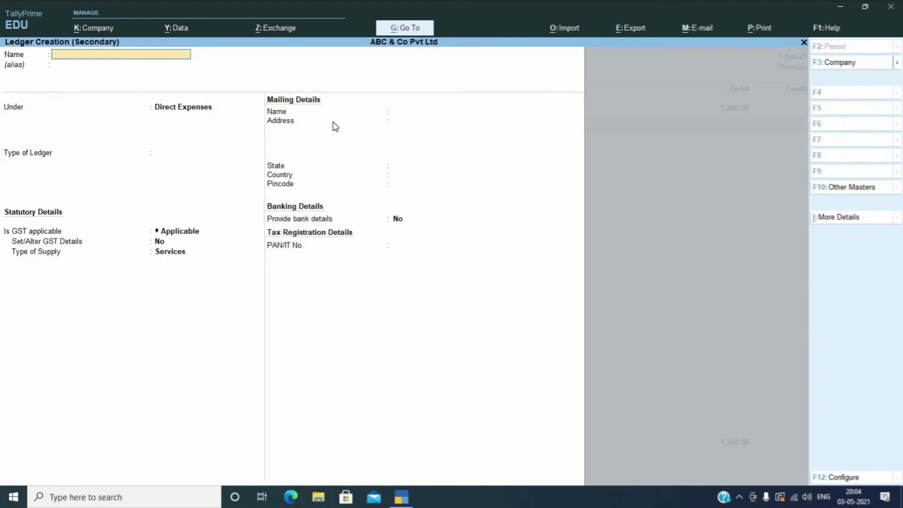
text(Current Bill)
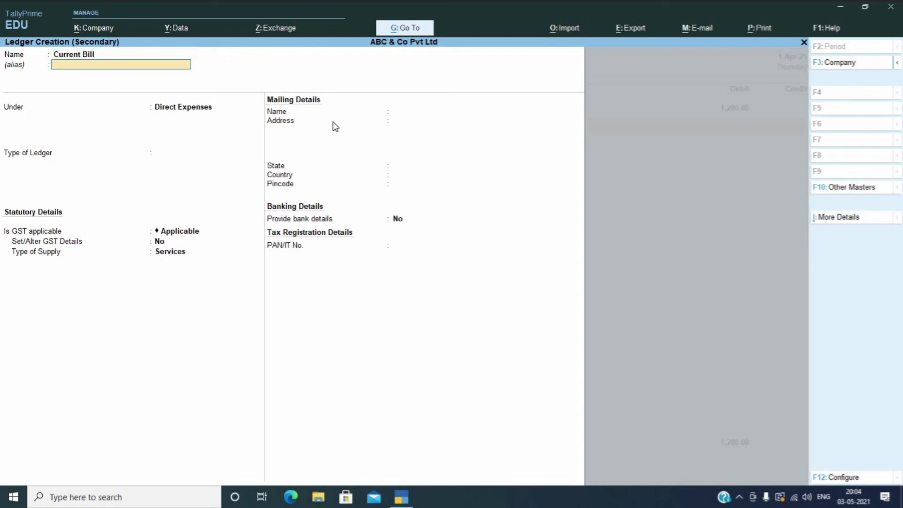
key(Return)
key(Return)
key(Return)
key(Return)
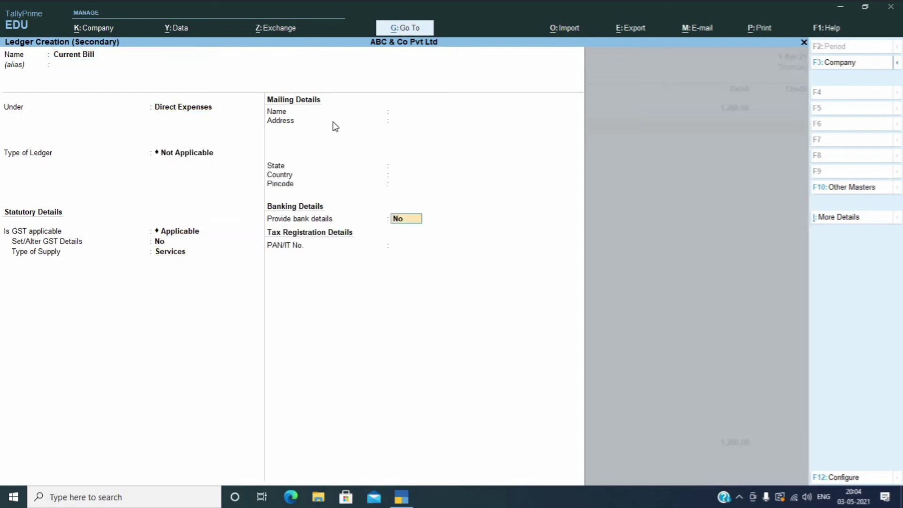
key(Return)
key(Return)
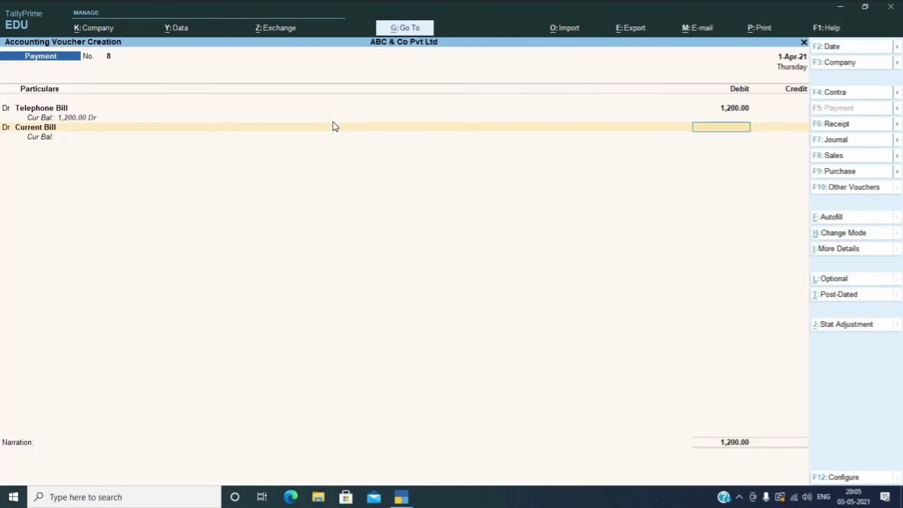
- Debit Current Bill with 1500, credit Cash with 2,700, and save the Payment voucher with a blank narration
text(1500)
key(Return)
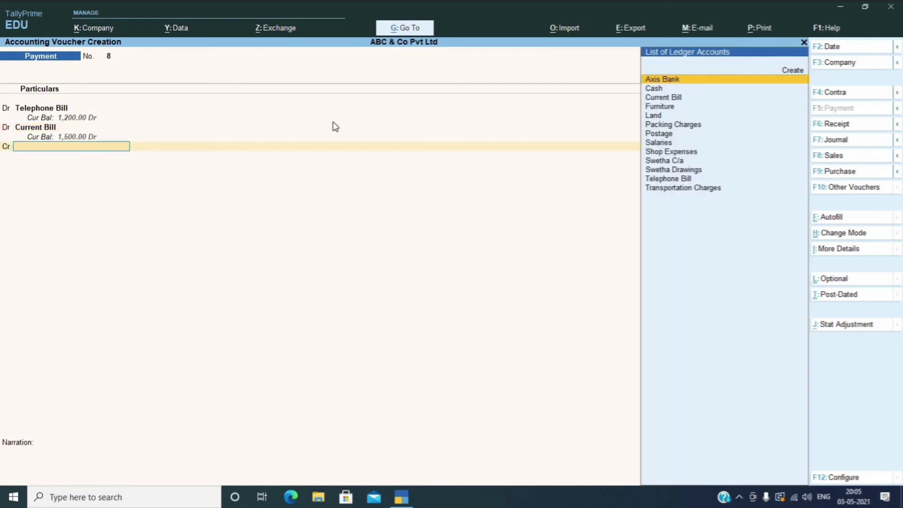
key(Down)
key(Return)
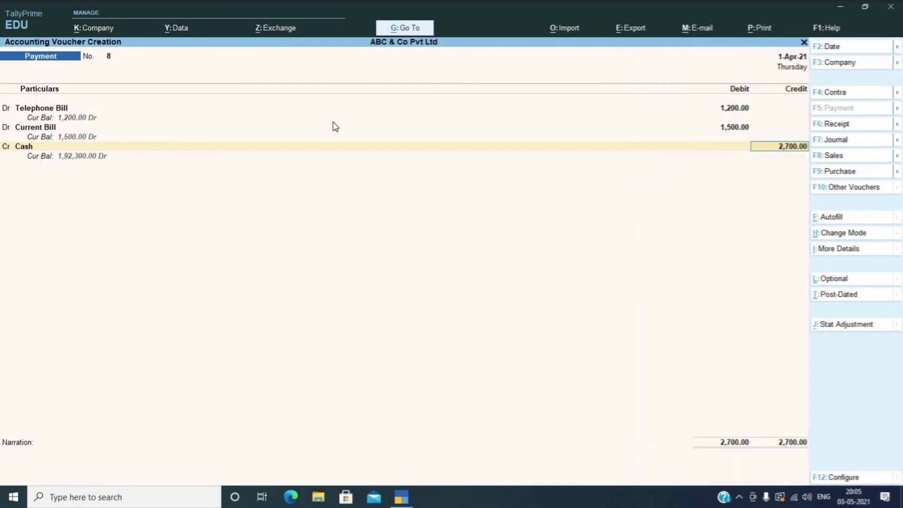
key(Return)
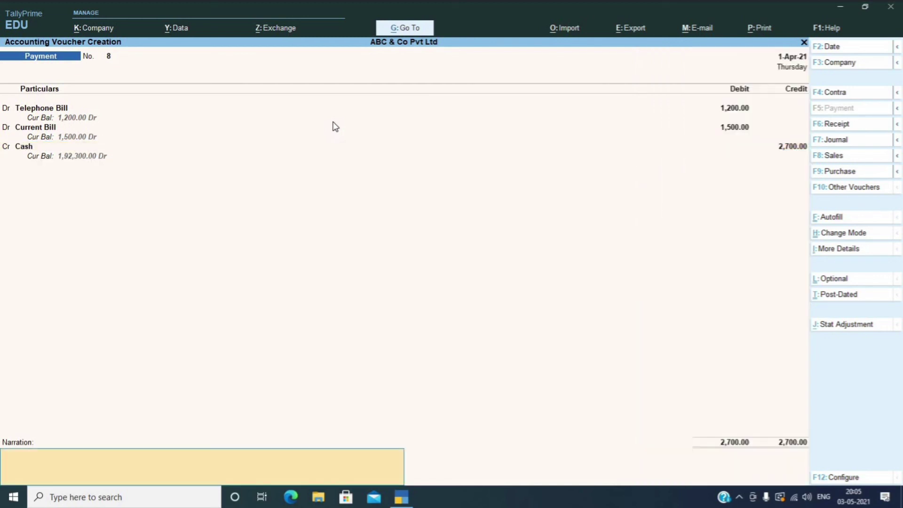
key(Return)
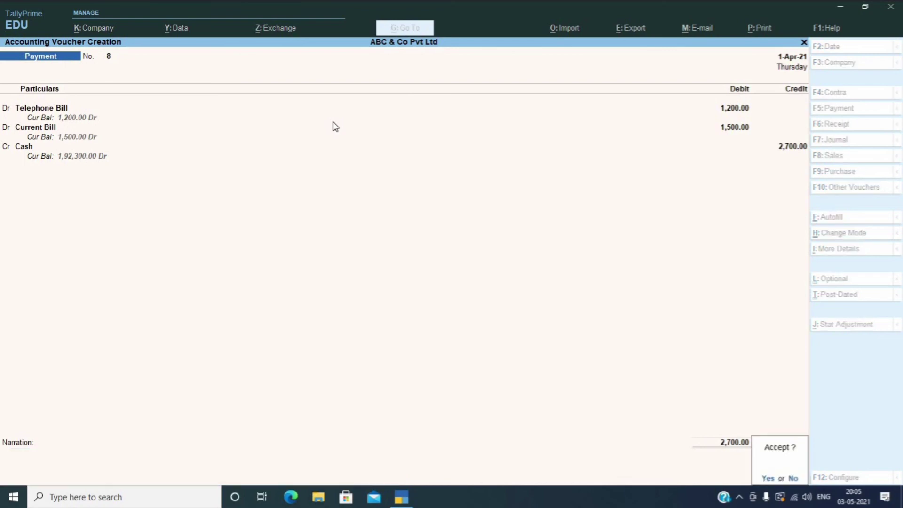
key(Return)
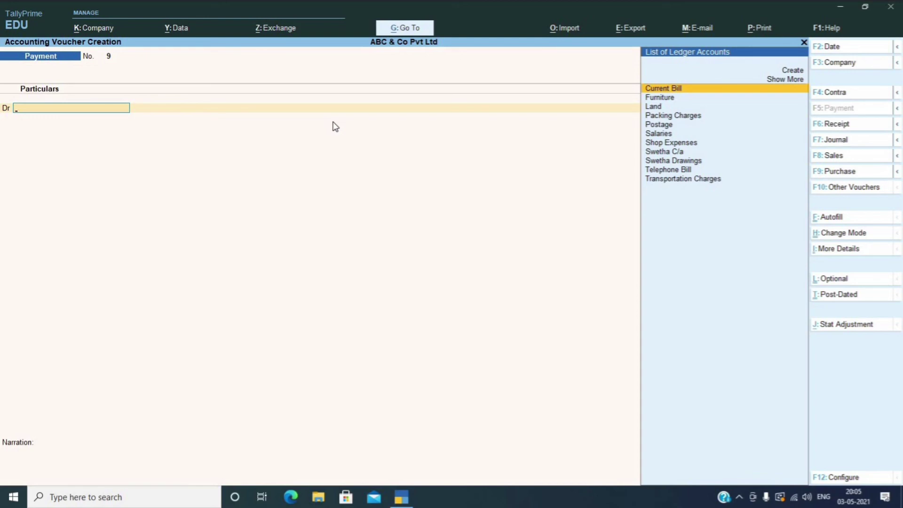
- Leave voucher creation and open the company's Balance Sheet
key(Escape)
key(y)
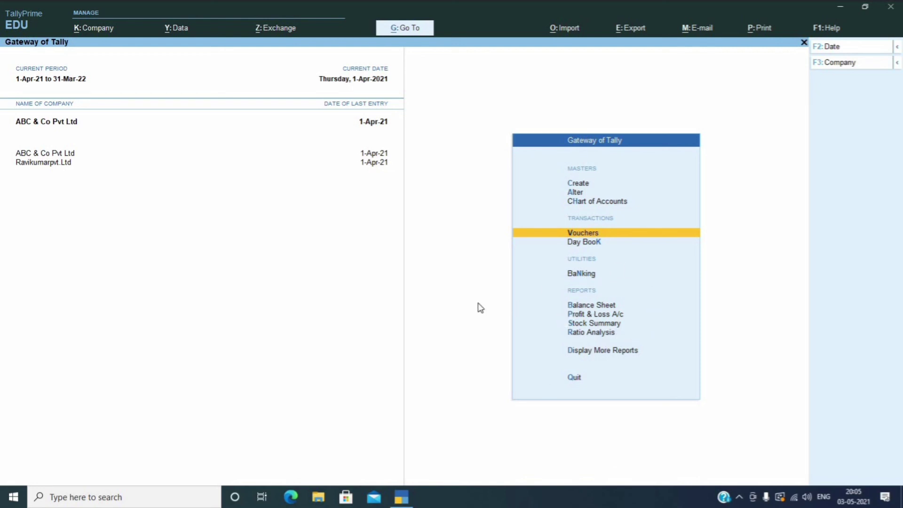
key(b)
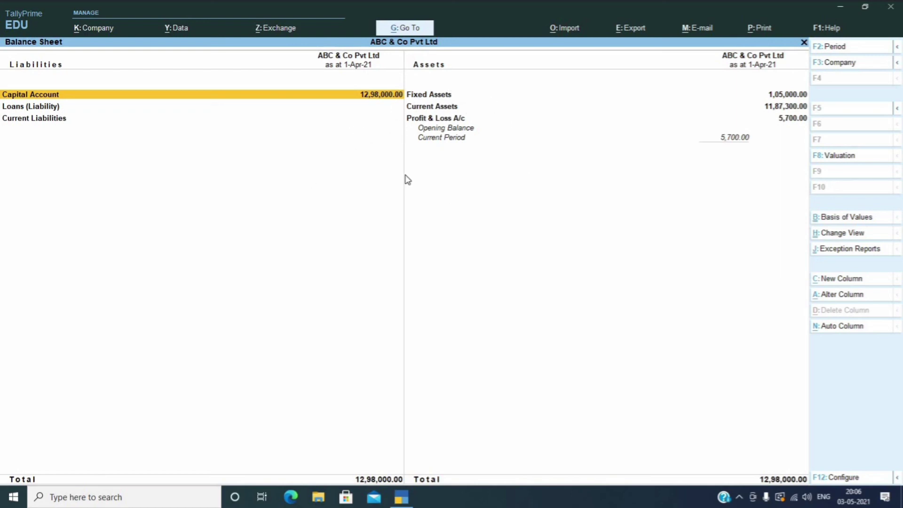
- Examine the owner's capital ledger under Capital Account, down to its April vouchers and Receipt No. 1, and return to the group summary
key(Return)
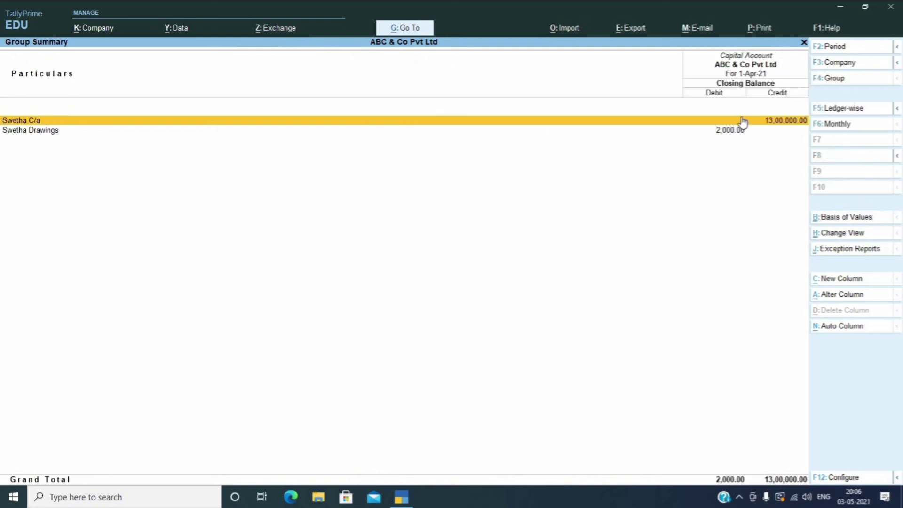
key(Return)
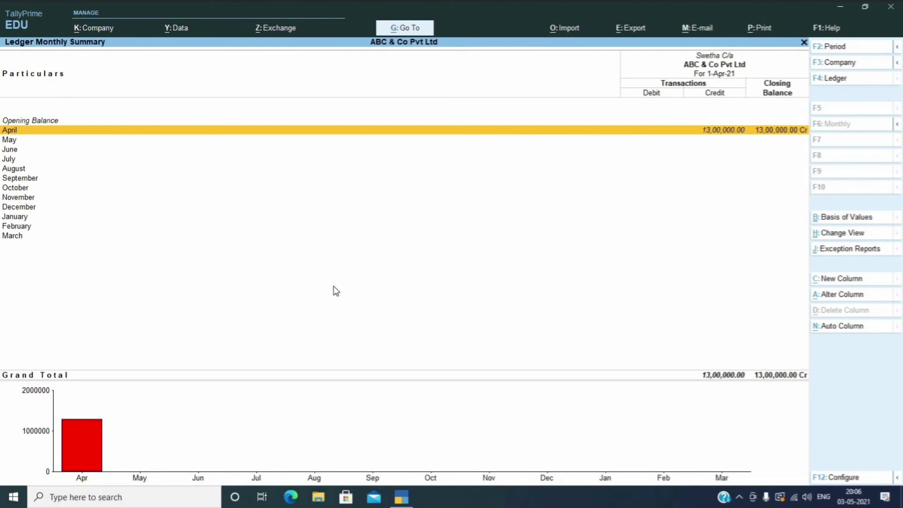
key(Return)
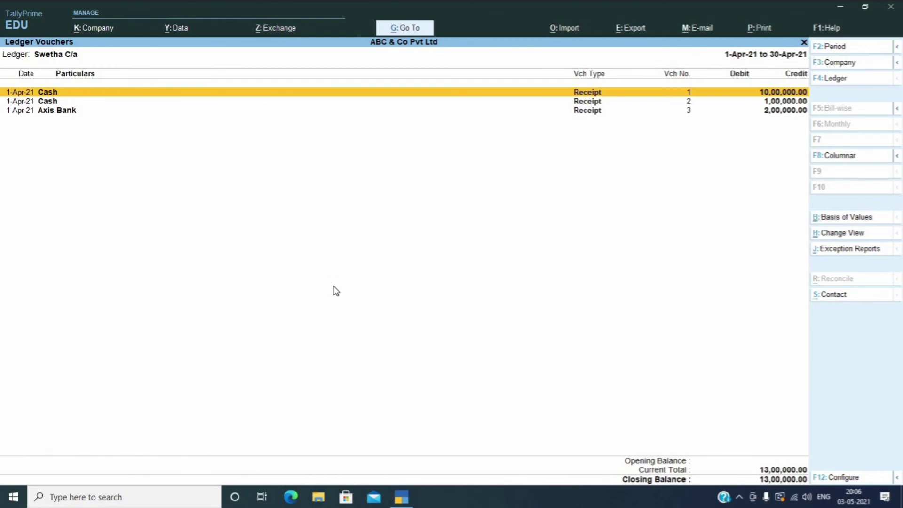
key(Return)
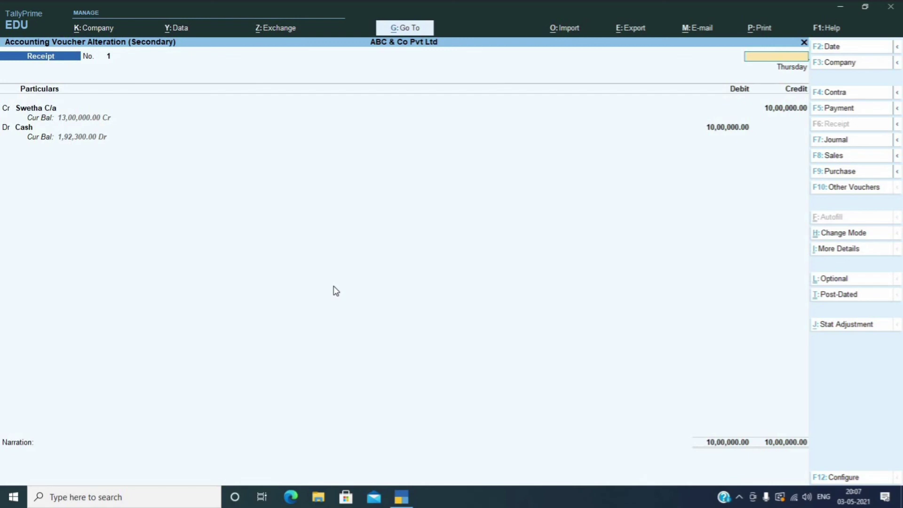
key(Escape)
key(Return)
key(Escape)
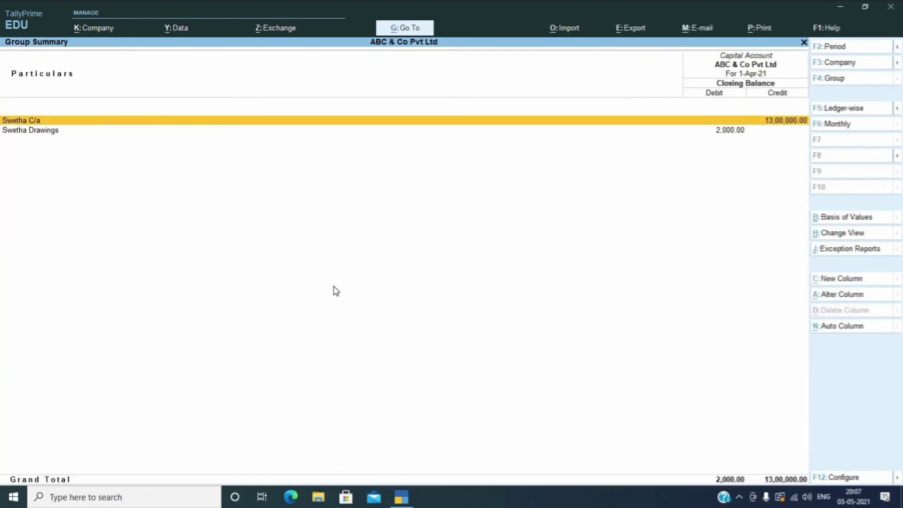
- Return to the Balance Sheet and open the Profit & Loss A/c details
key(Escape)
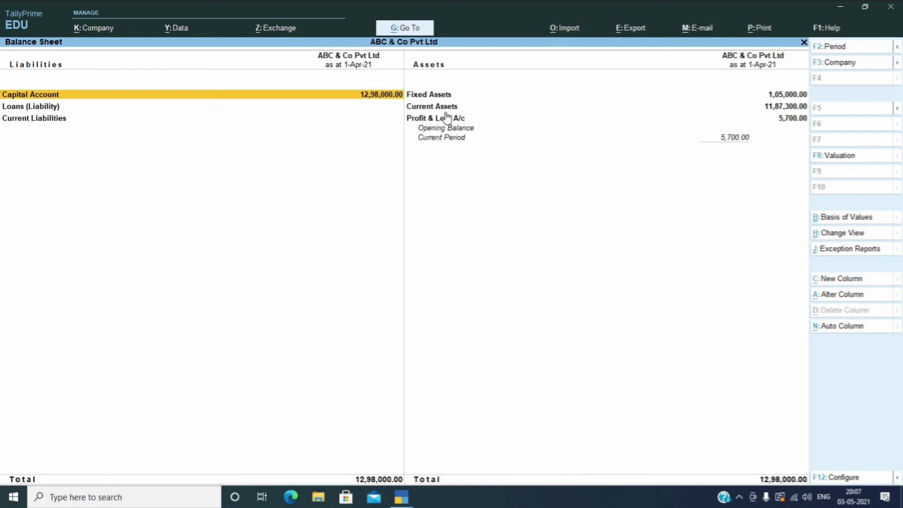
click(548, 135)
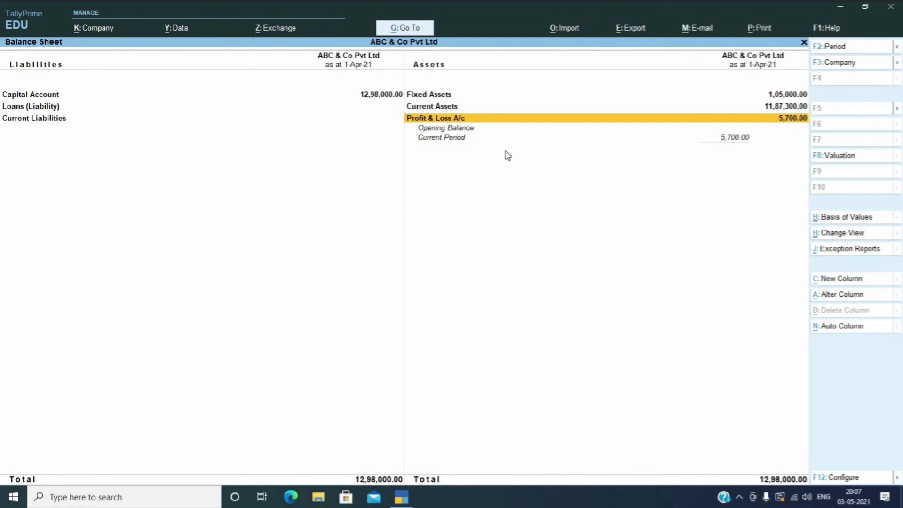
key(Return)
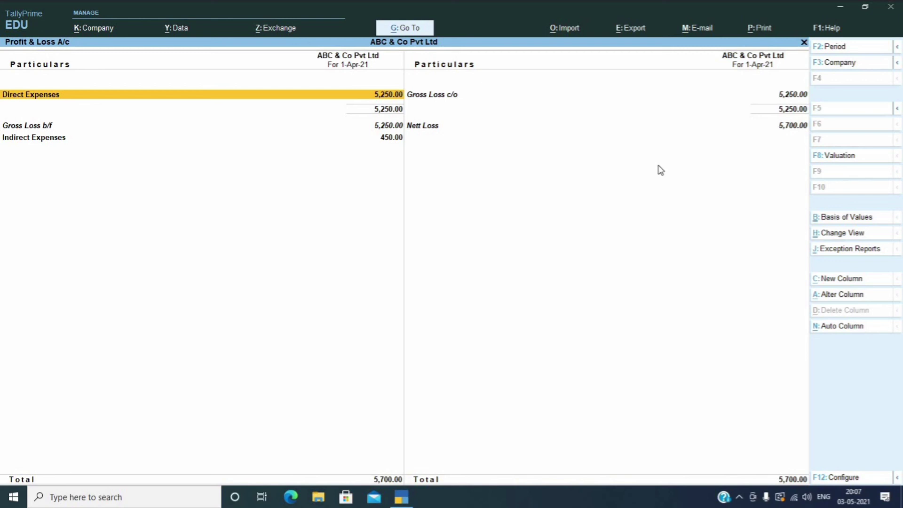
- Check the Balance Sheet from the Gateway of Tally, and open the Profit & Loss A/c report from there
key(Escape)
key(Escape)
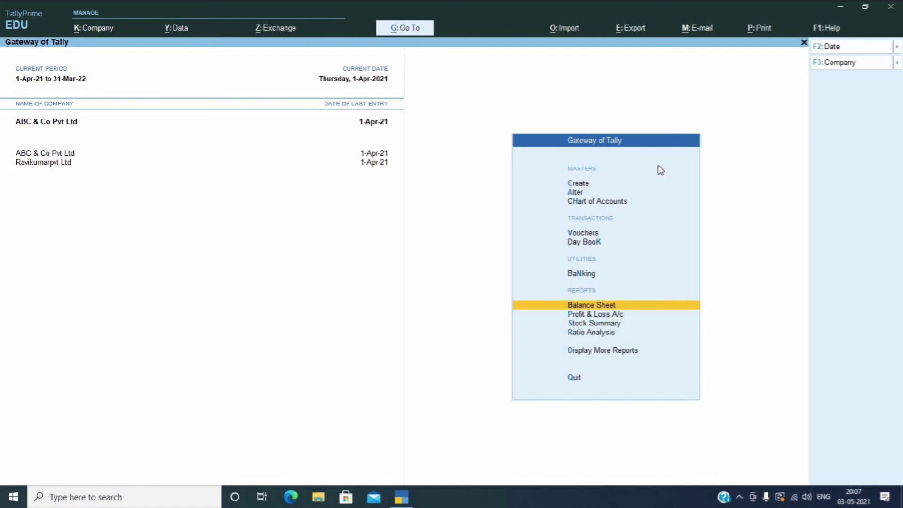
key(Return)
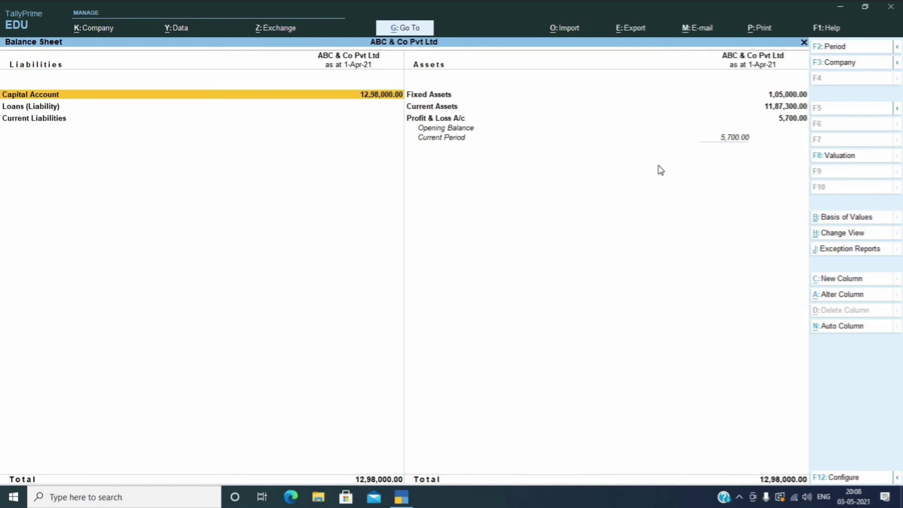
key(Escape)
key(Down)
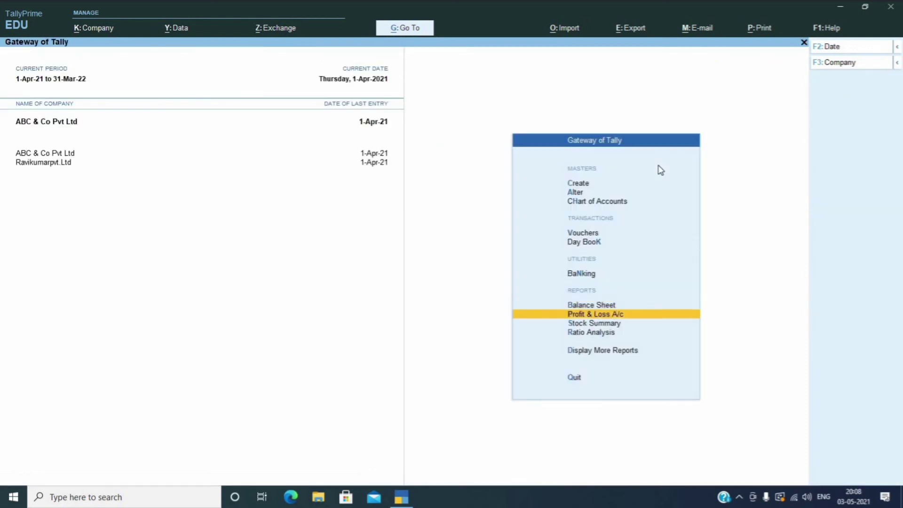
key(Return)
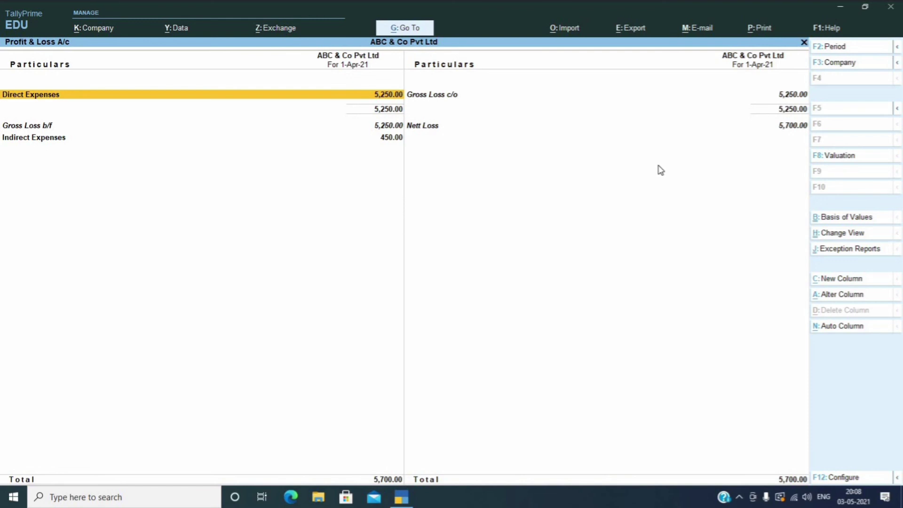
- Reopen the Balance Sheet and drill down into its Profit & Loss A/c entry under Assets
key(Escape)
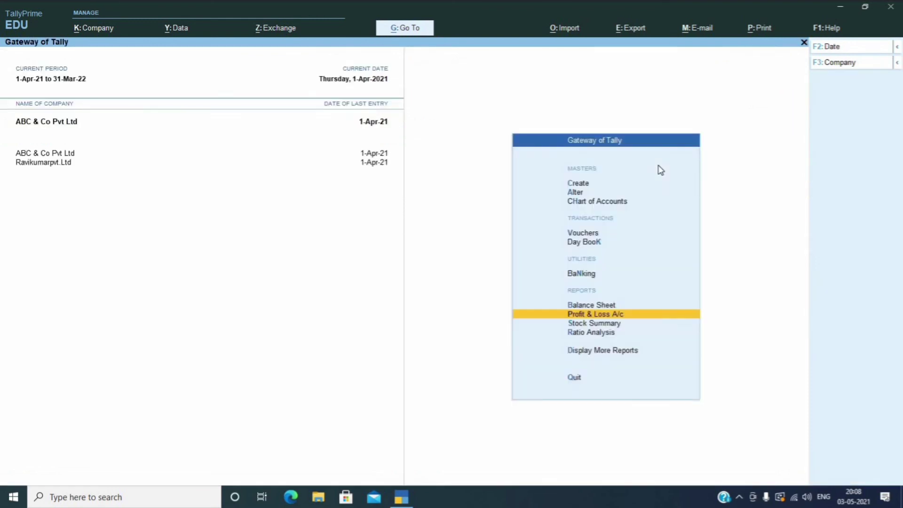
key(Up)
key(Return)
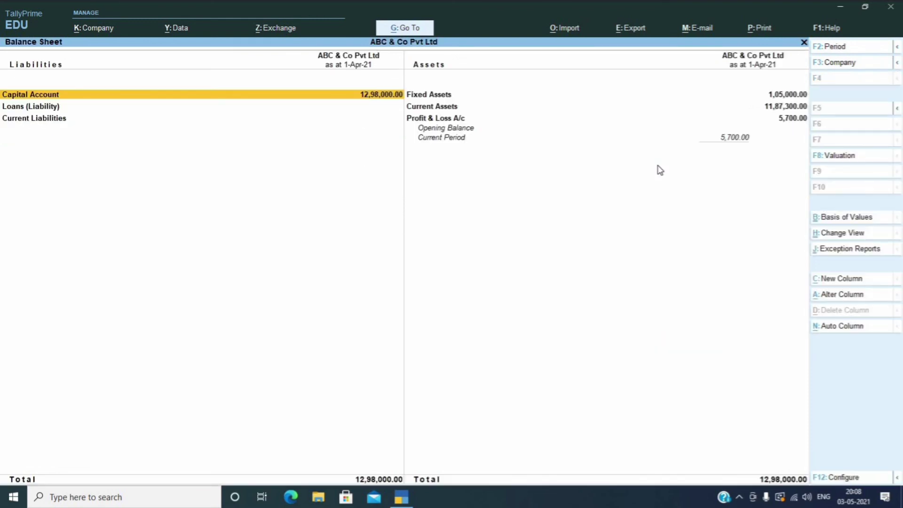
click(428, 120)
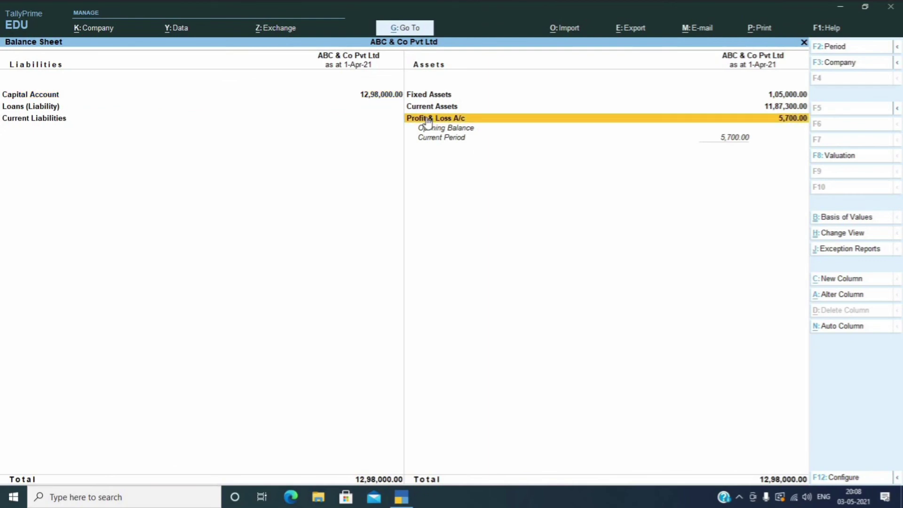
click(428, 121)
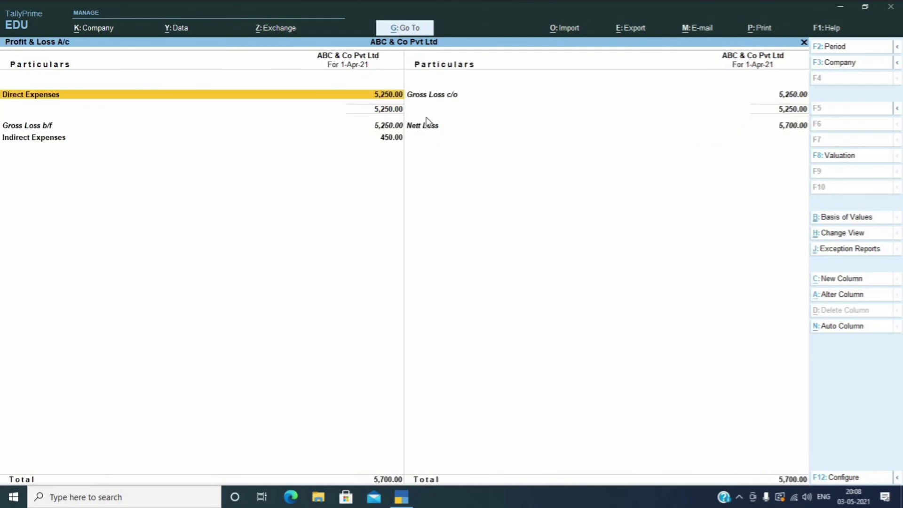
- Go back to the Gateway of Tally and view the Profit & Loss A/c as a standalone report
key(Escape)
key(Escape)
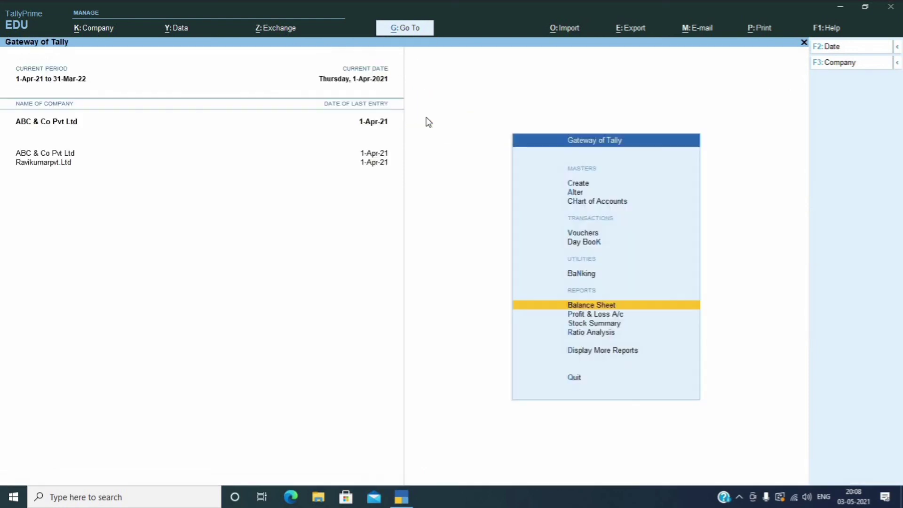
key(Down)
key(Return)
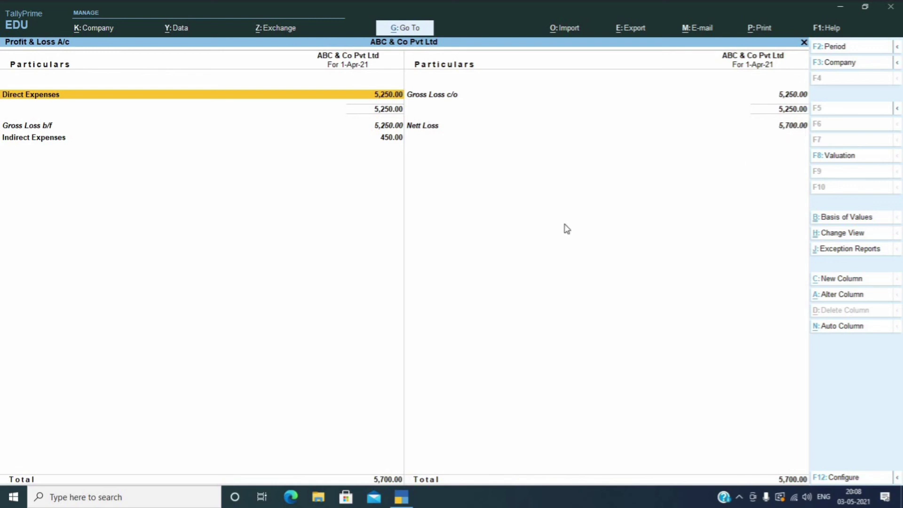
- Leave the Profit & Loss A/c and open the company's Trial Balance from the additional accounting reports
key(Escape)
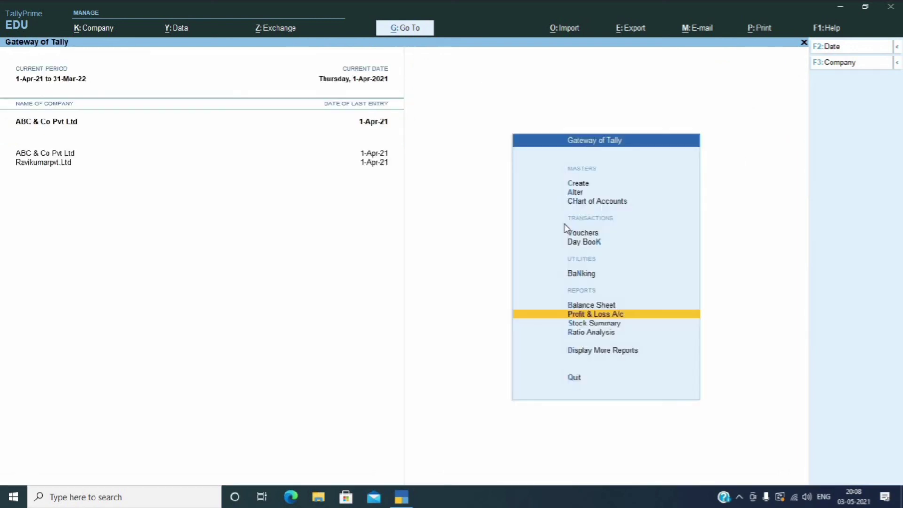
key(Down)
key(Down)
key(Down)
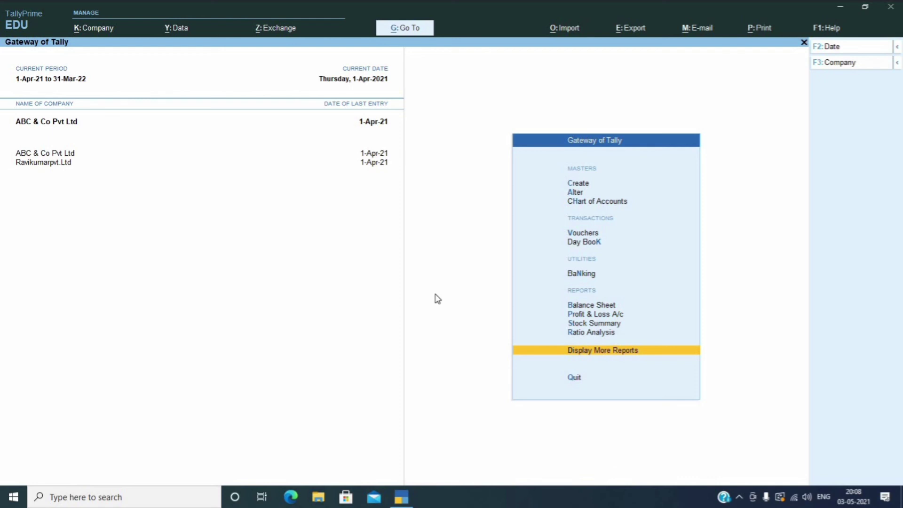
key(Up)
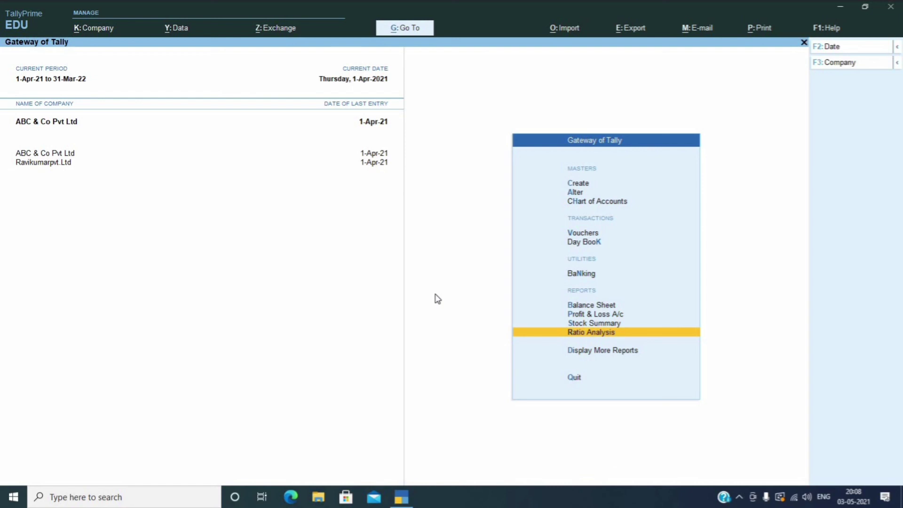
key(Down)
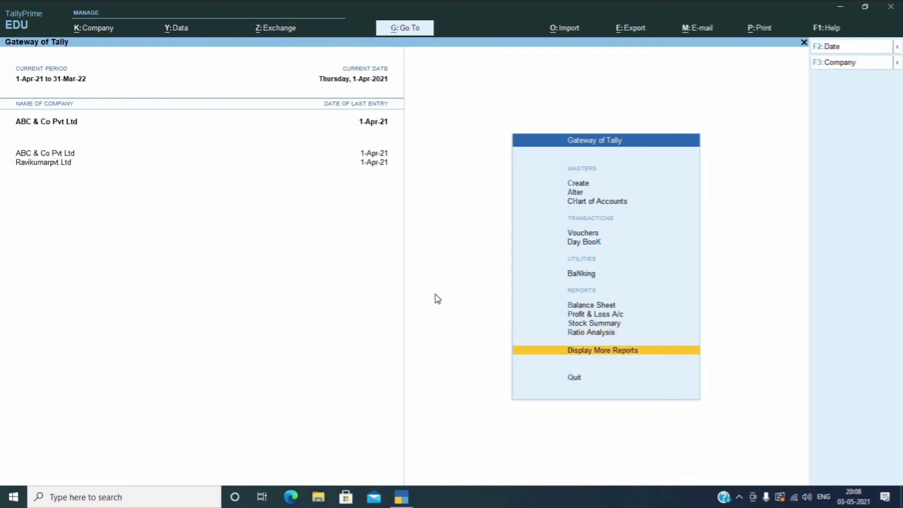
key(Return)
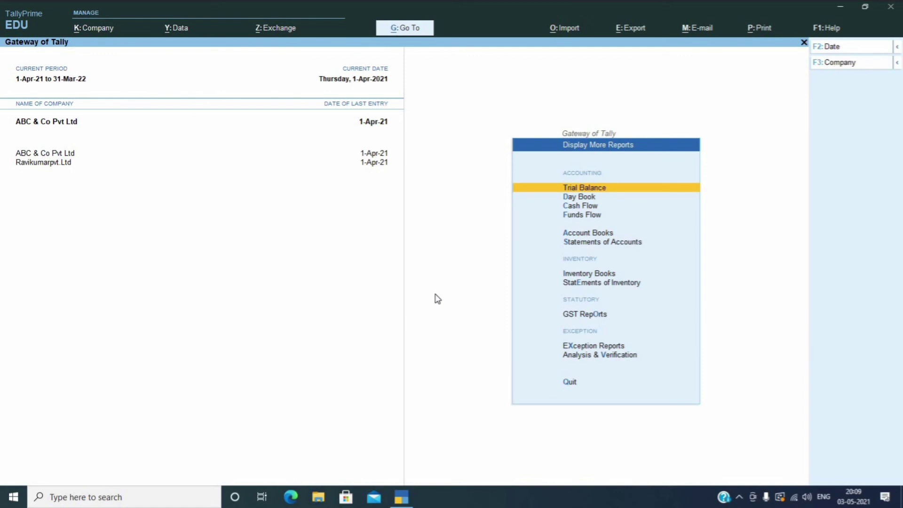
key(Return)
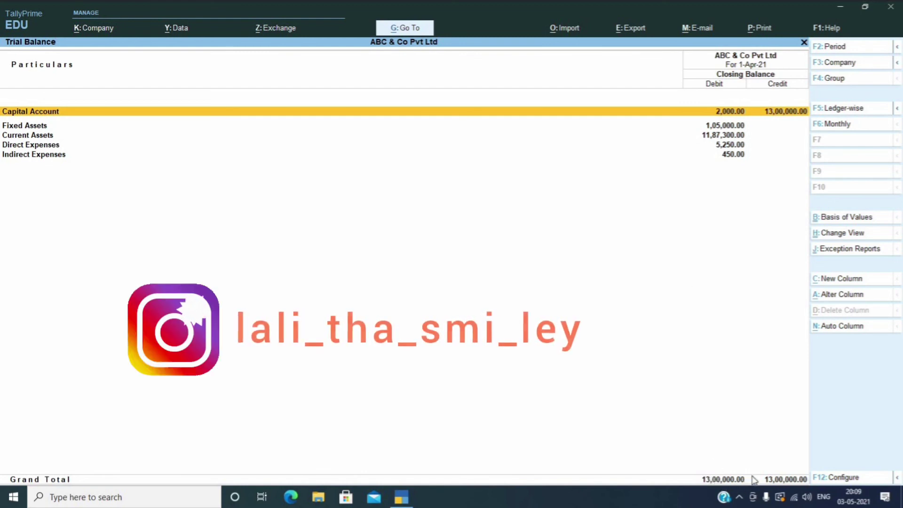
- Close the Trial Balance and open the Day Book to review the recorded vouchers
key(Escape)
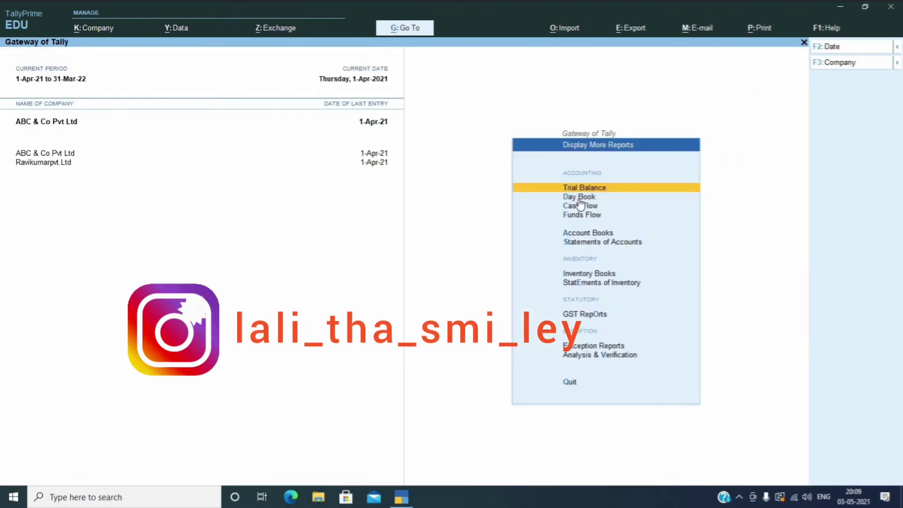
click(580, 197)
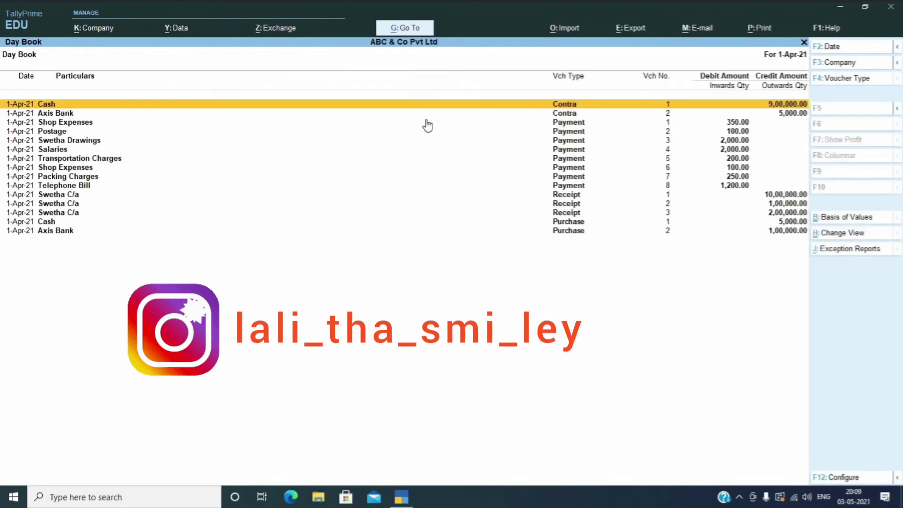